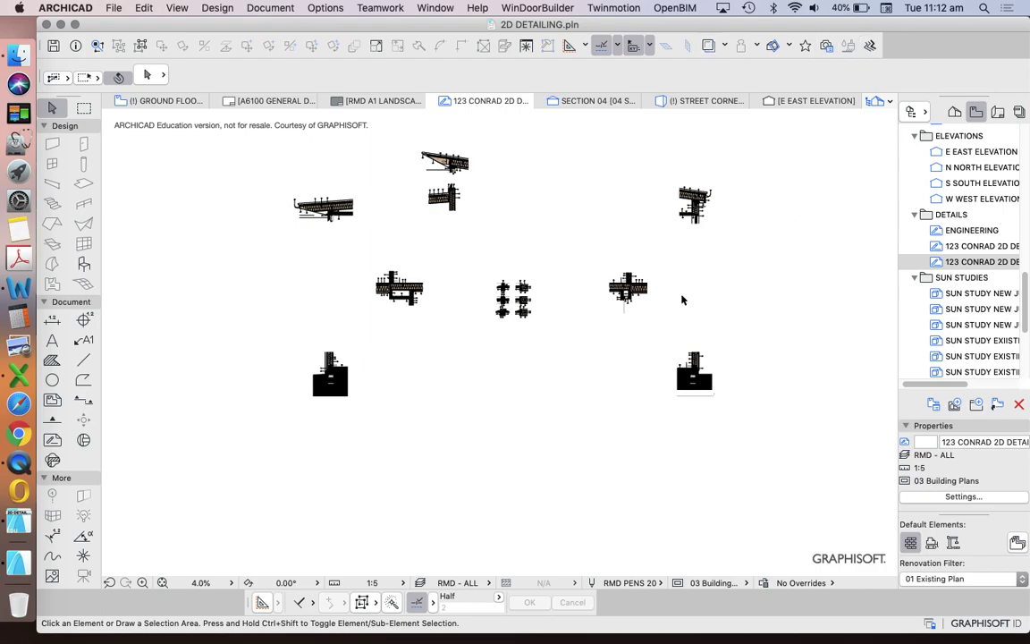
# Zoom into the roof eave detail and inspect the roof covering and the diagonal soffit
pyautogui.scroll(-3, 680, 313)
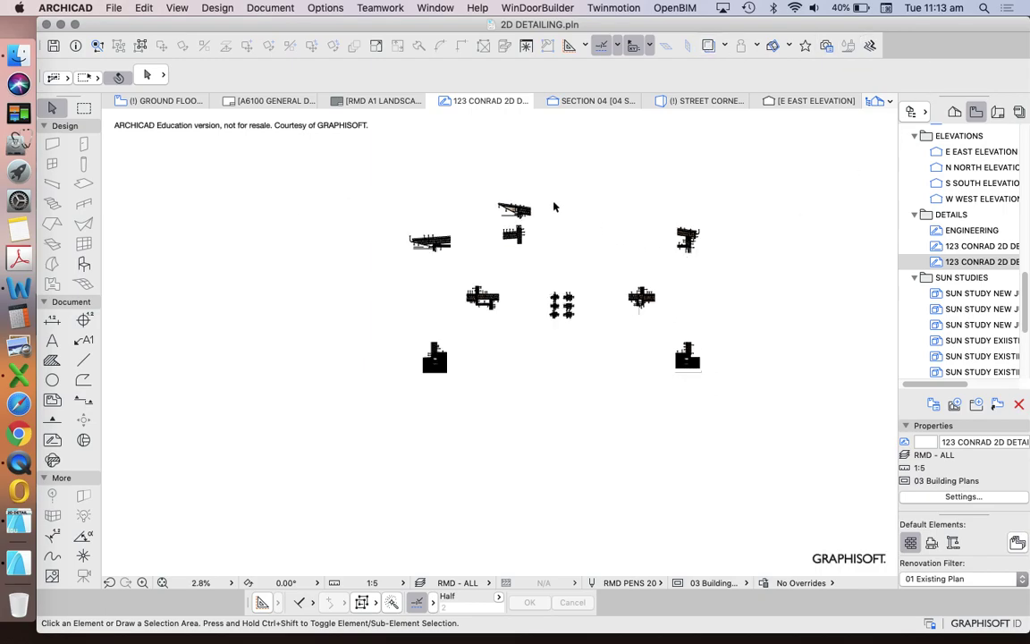
pyautogui.scroll(4, 554, 206)
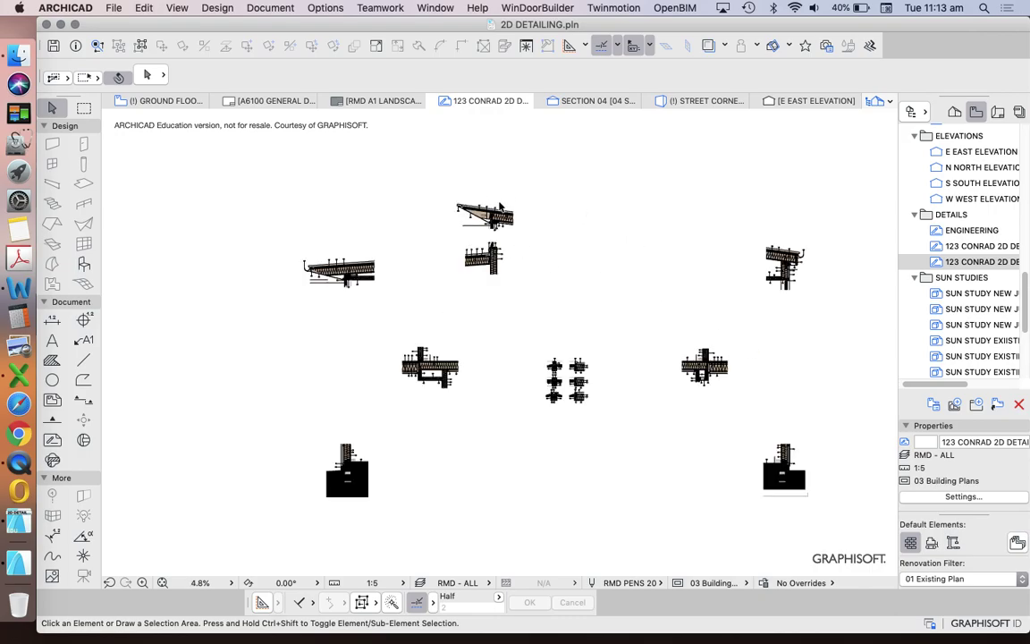
pyautogui.scroll(10, 524, 220)
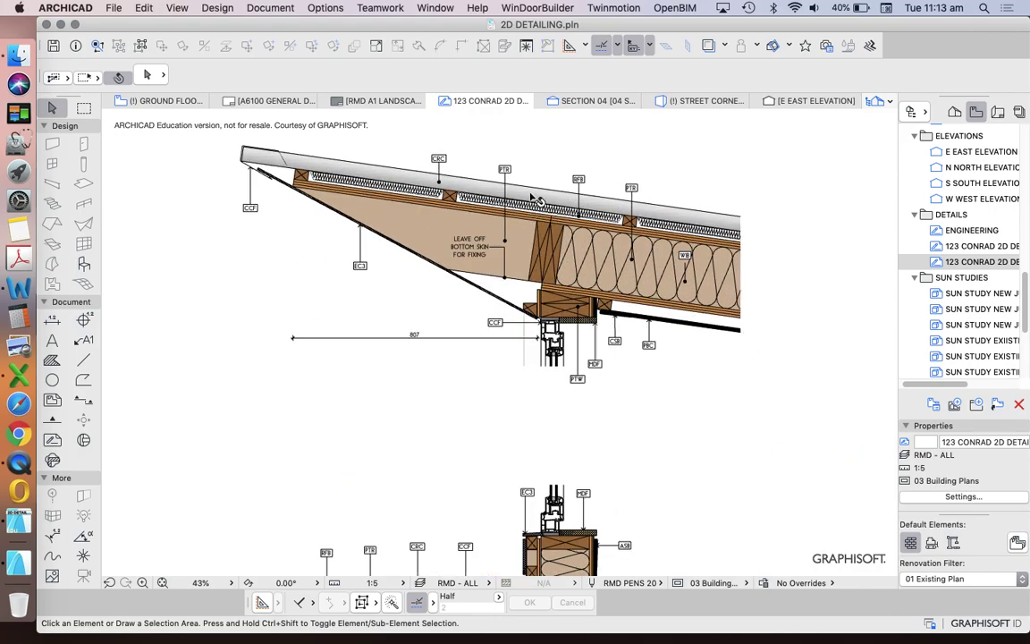
pyautogui.click(535, 192)
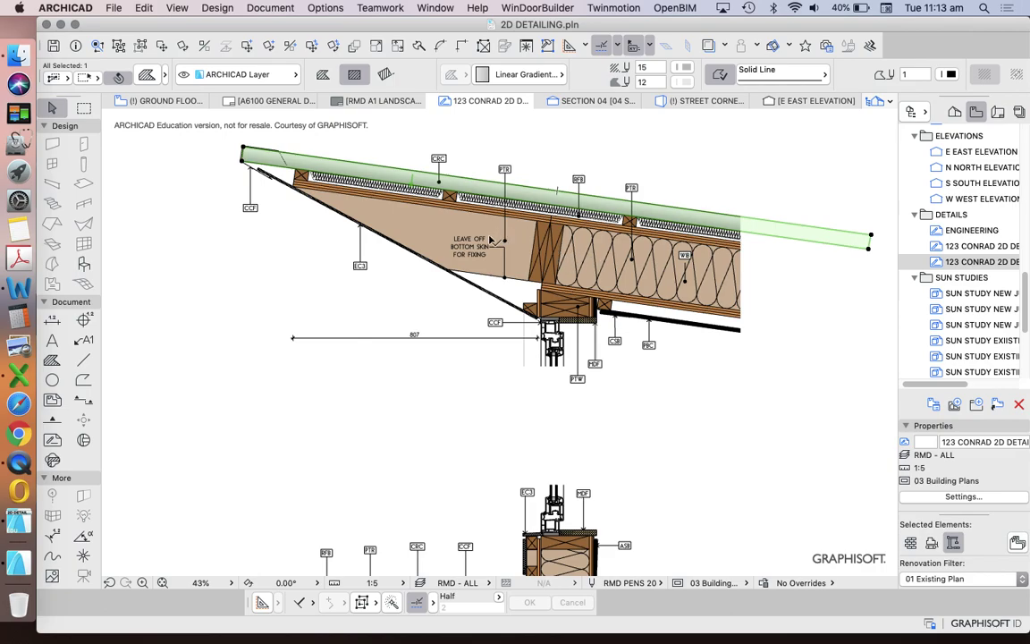
pyautogui.click(409, 257)
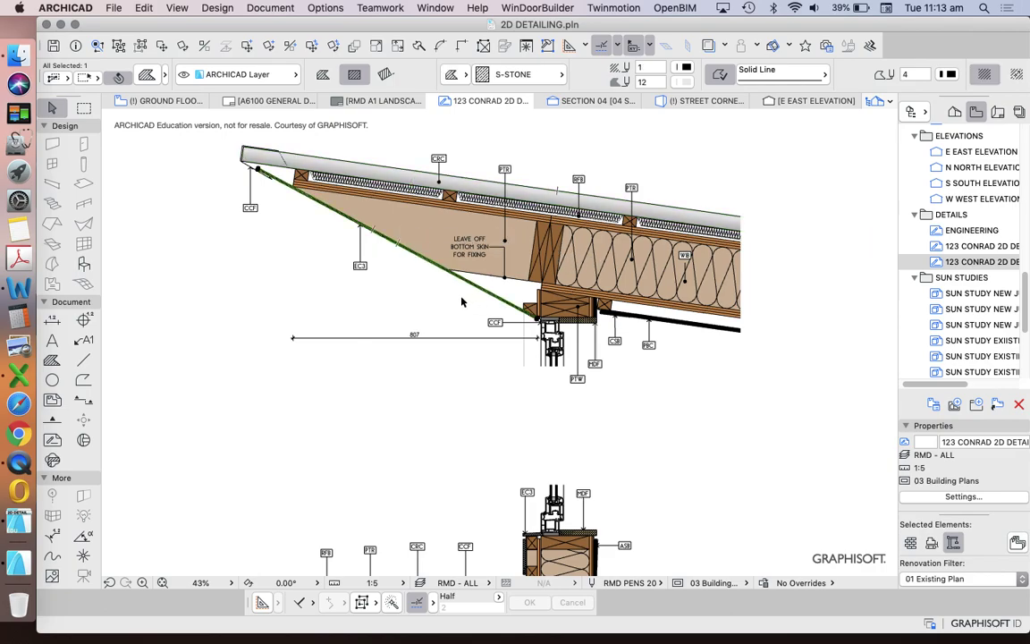
pyautogui.click(479, 330)
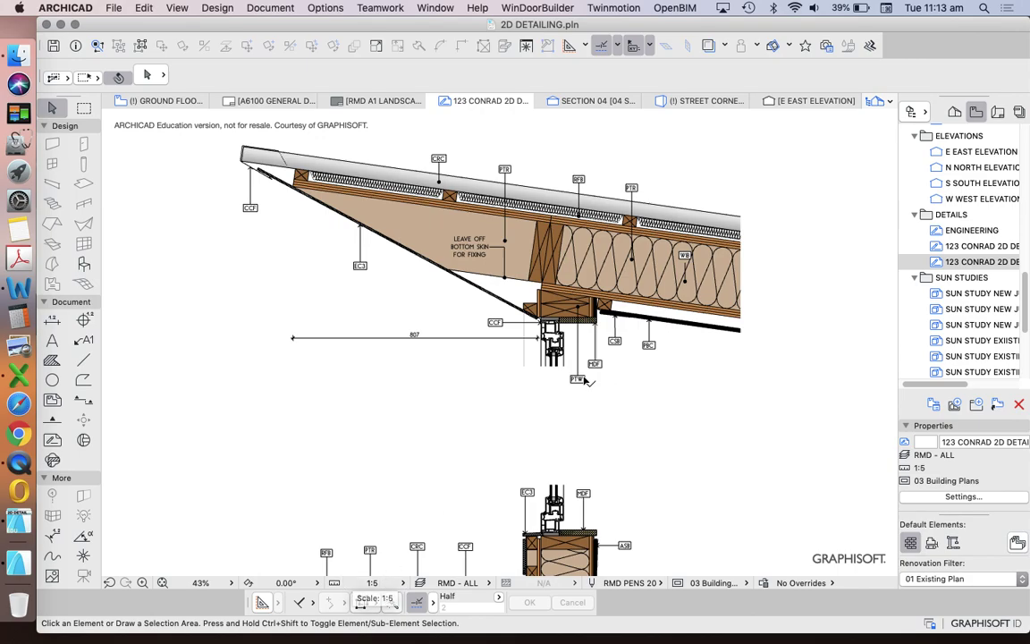
# Look over the rest of the worksheet, then open the GROUND FLOOR plan from the Navigator
pyautogui.scroll(-10, 586, 381)
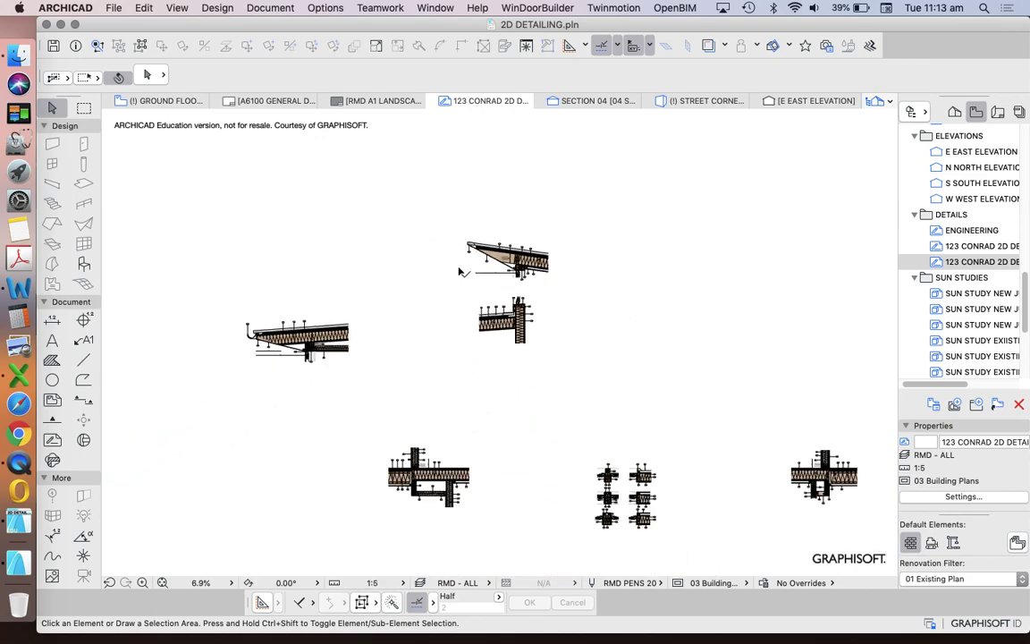
pyautogui.scroll(10, 459, 271)
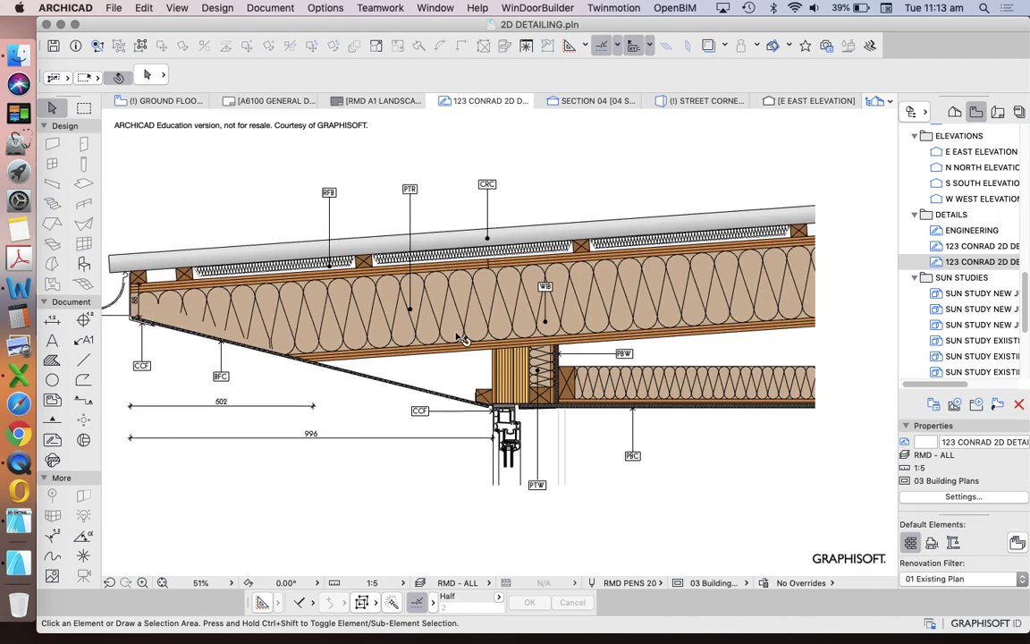
pyautogui.scroll(-10, 459, 338)
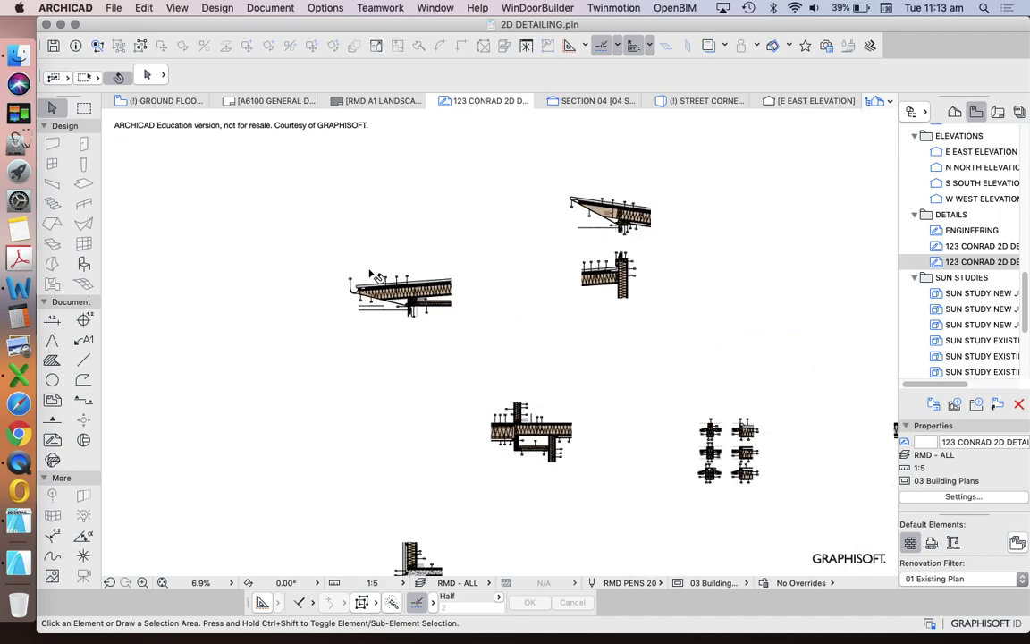
pyautogui.scroll(-3, 608, 351)
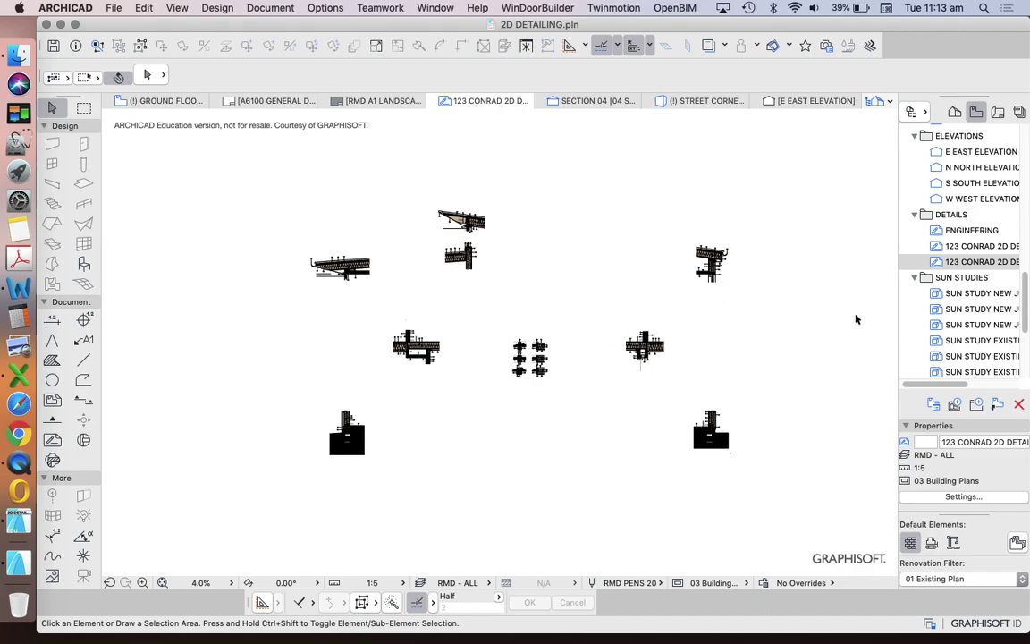
pyautogui.scroll(1, 519, 318)
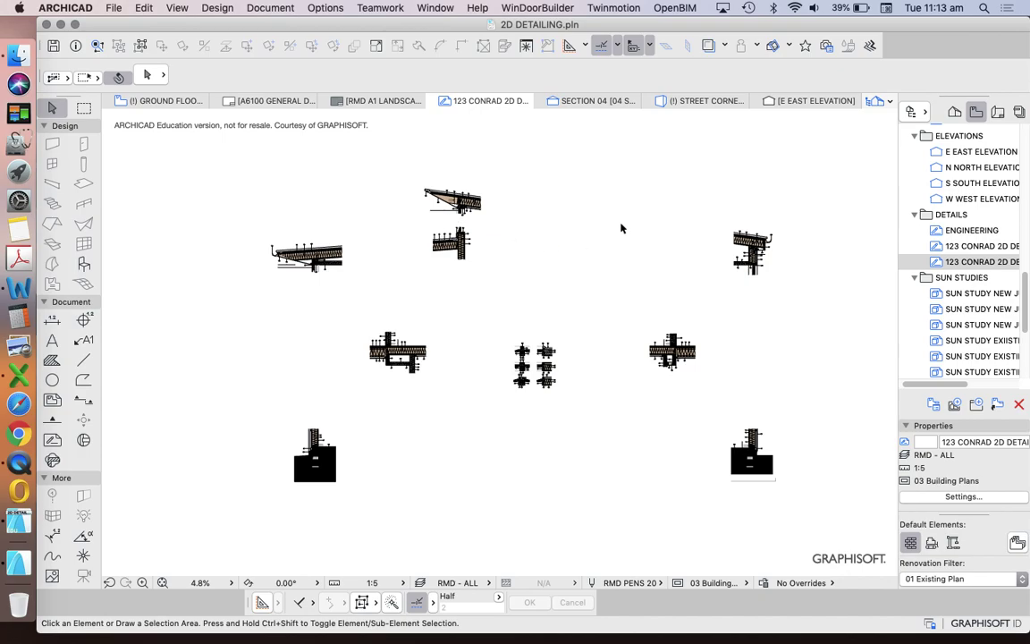
pyautogui.rightClick(666, 159)
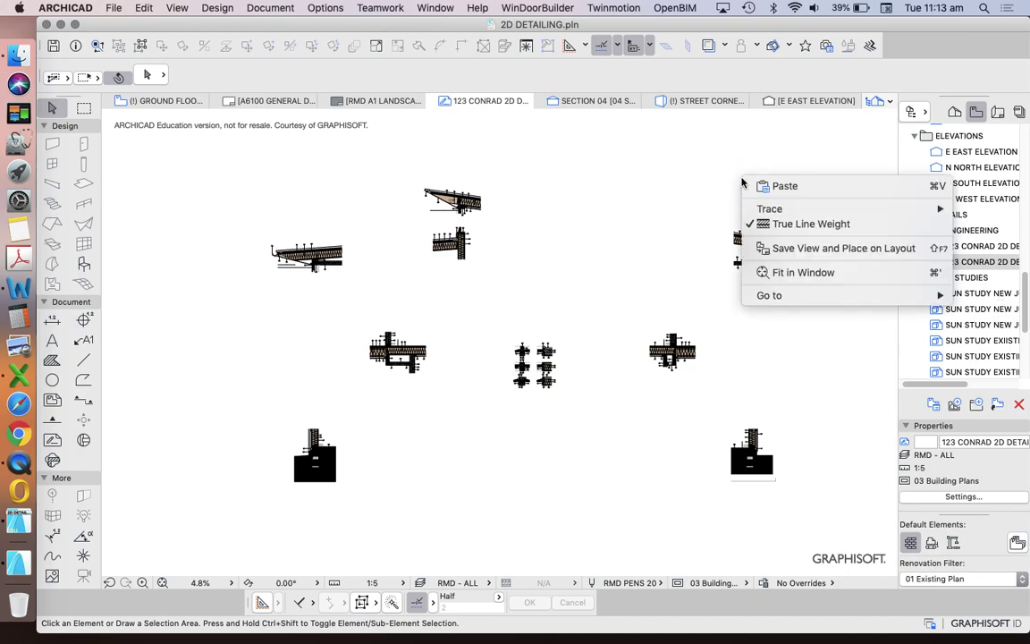
pyautogui.click(582, 193)
pyautogui.scroll(10, 1004, 259)
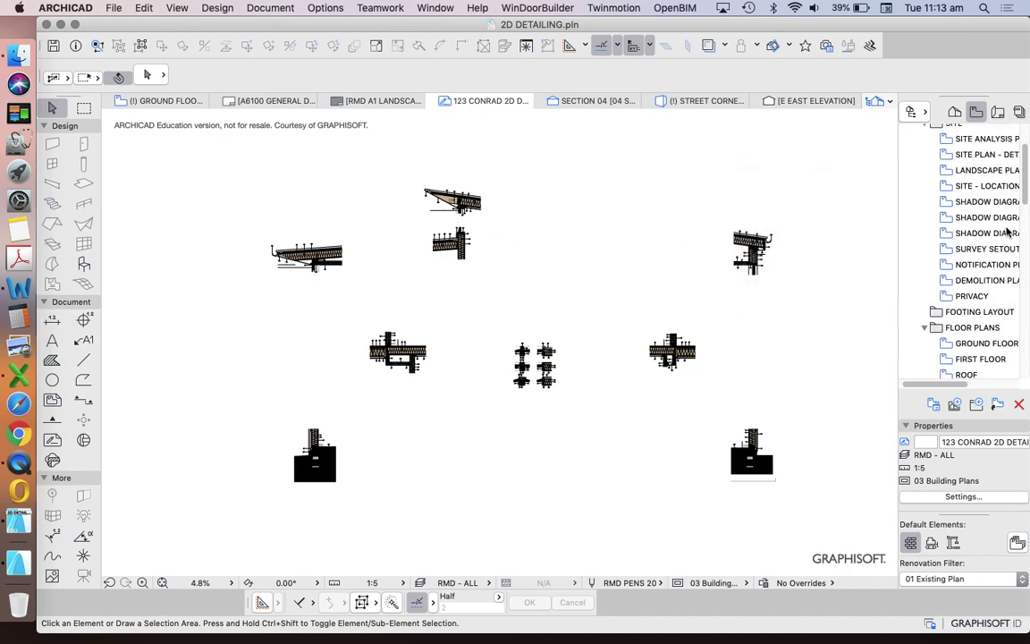
pyautogui.scroll(-5, 1019, 270)
pyautogui.doubleClick(968, 271)
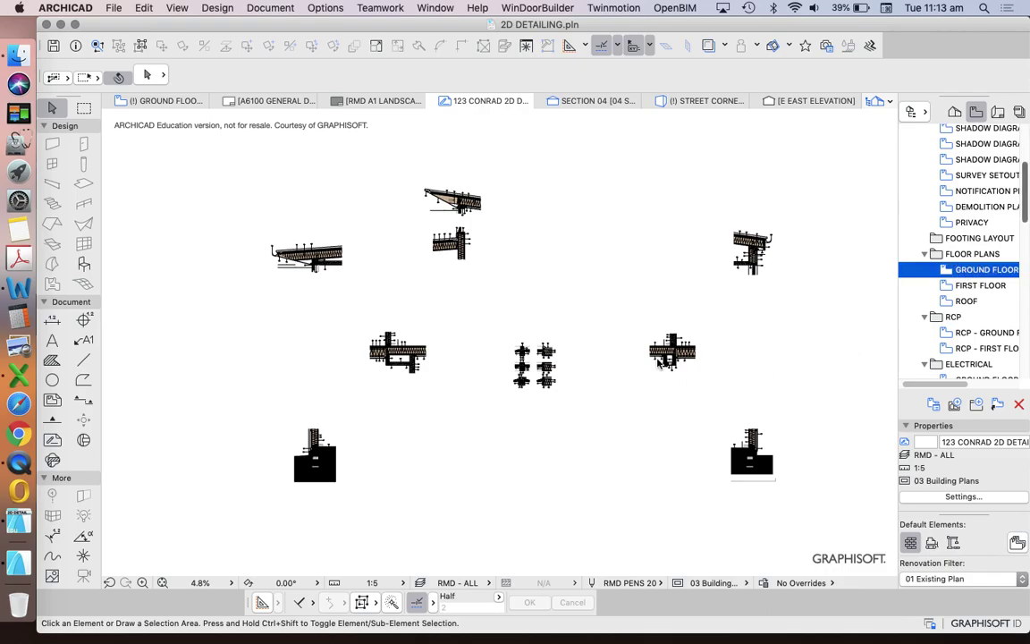
# Zoom out the ground floor plan and switch to the (1) STREET CORNER 3D view
pyautogui.scroll(-6, 670, 241)
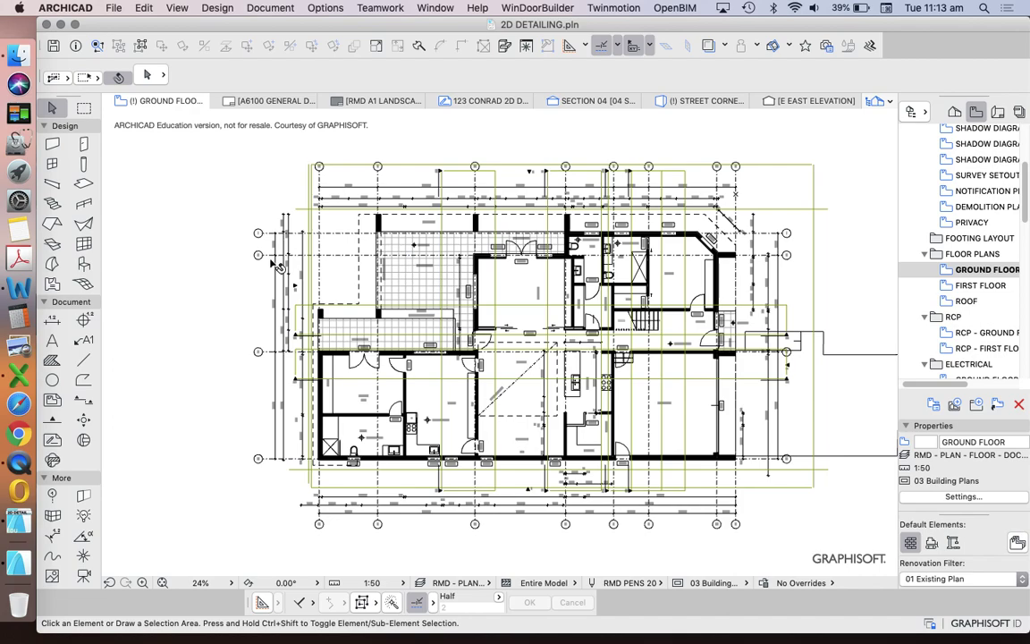
pyautogui.rightClick(181, 284)
pyautogui.click(409, 405)
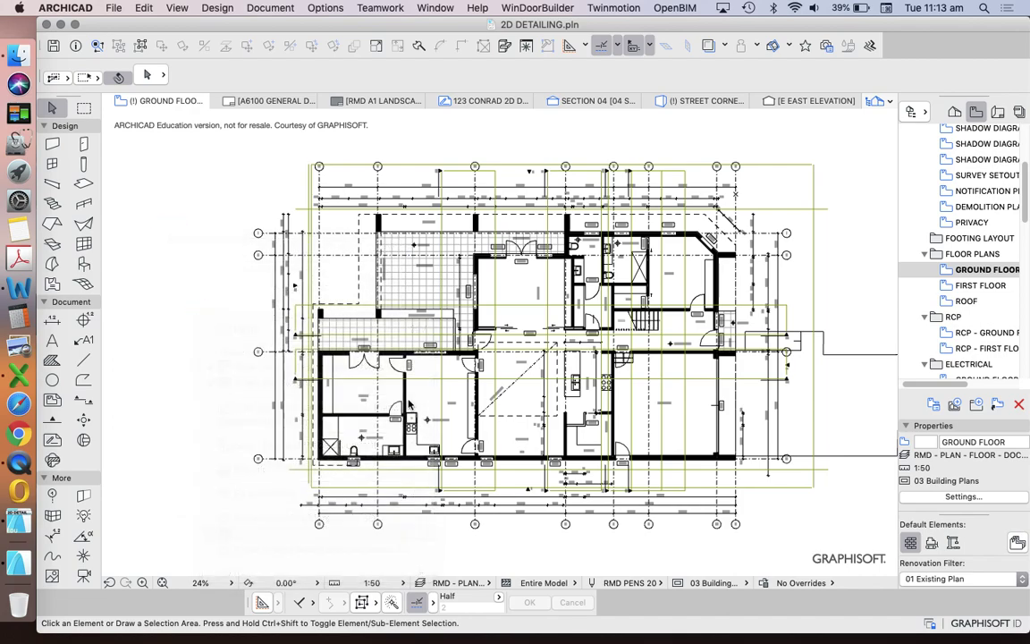
pyautogui.hotkey('ctrl', 'Tab')
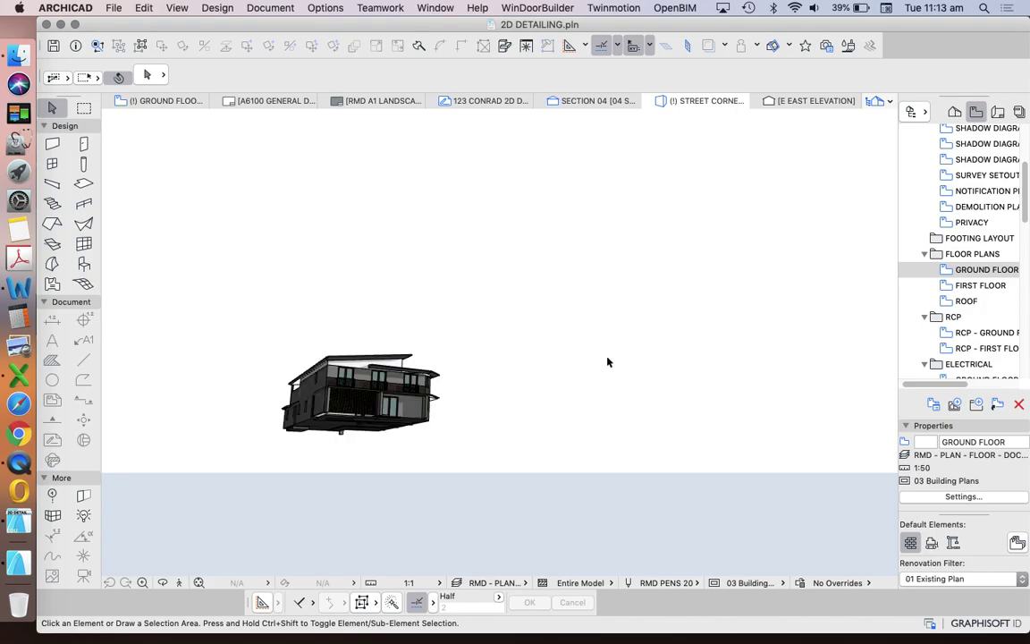
# Orbit the 3D model down to a low street-corner facade view, then open SECTION 01
pyautogui.click(162, 583)
pyautogui.moveTo(540, 411); pyautogui.dragTo(456, 361)
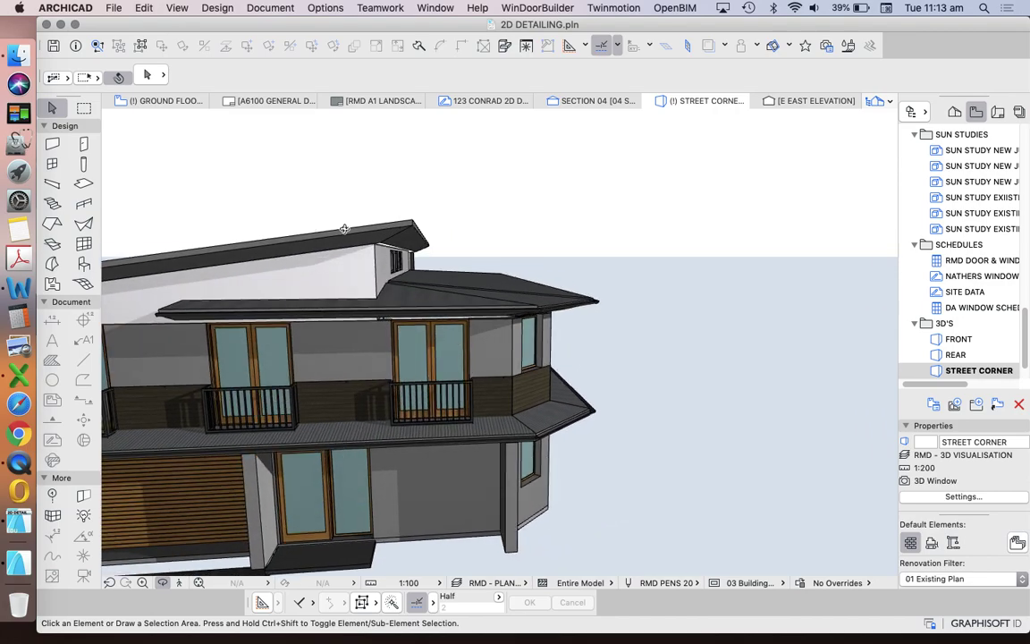
pyautogui.scroll(10, 344, 229)
pyautogui.moveTo(426, 204); pyautogui.dragTo(442, 375)
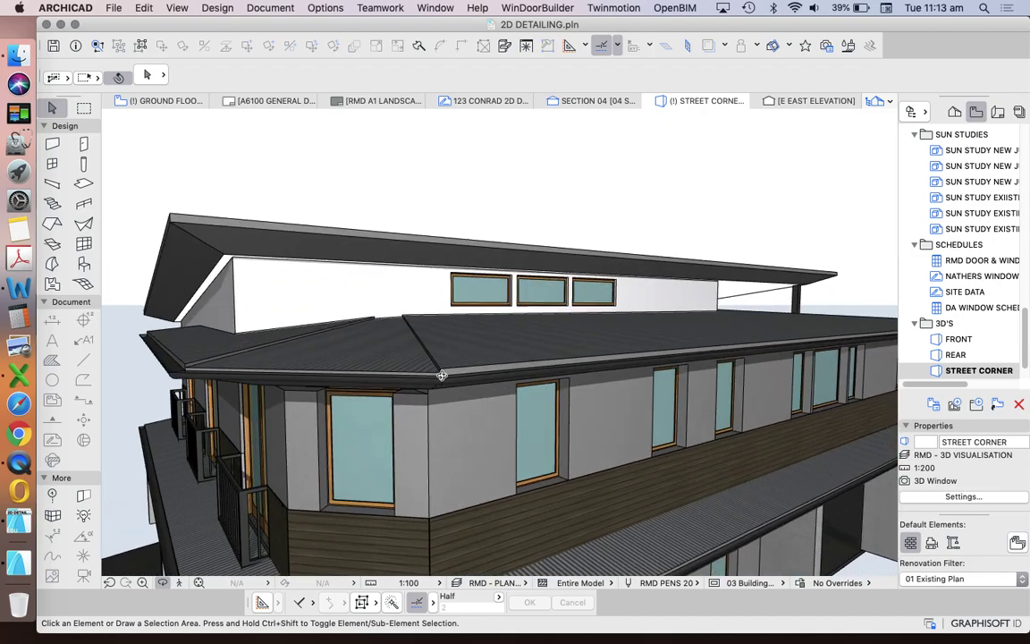
pyautogui.moveTo(500, 322); pyautogui.dragTo(269, 384)
pyautogui.scroll(5, 269, 384)
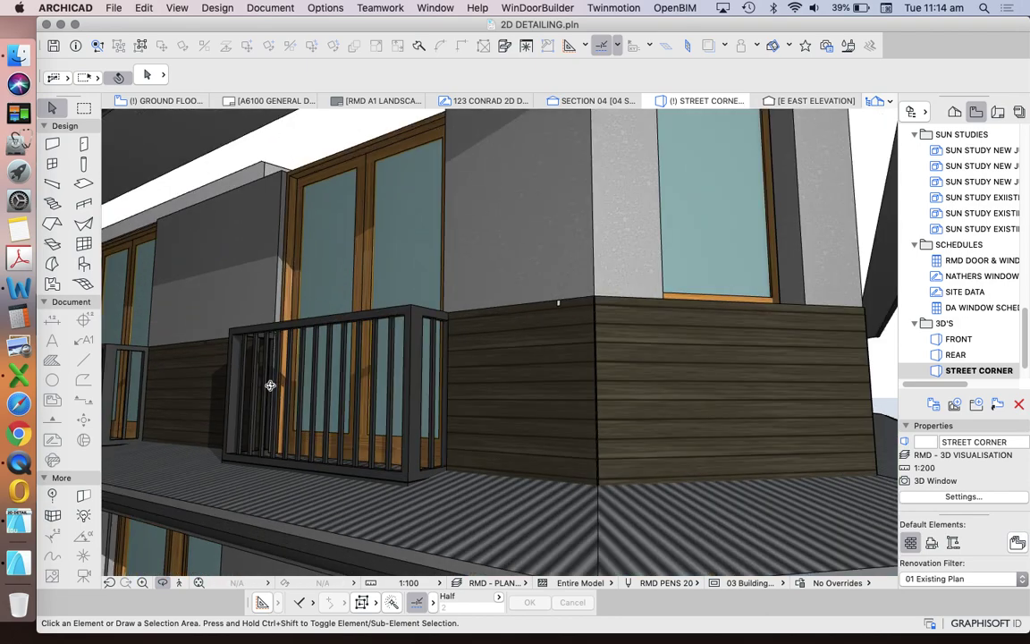
pyautogui.scroll(-8, 299, 350)
pyautogui.moveTo(510, 384); pyautogui.dragTo(614, 378)
pyautogui.scroll(5, 1011, 310)
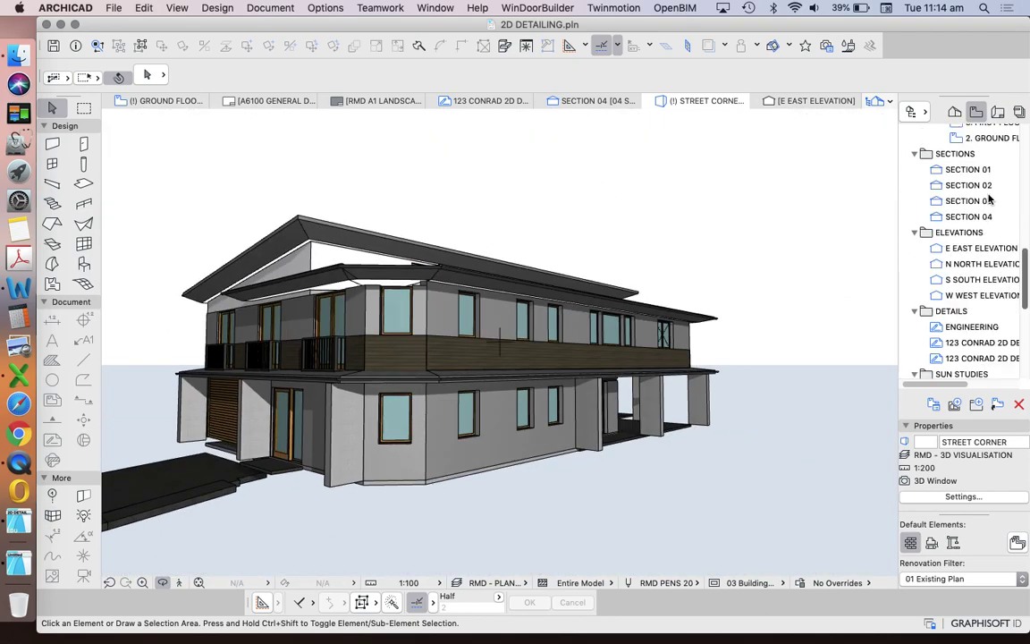
pyautogui.doubleClick(968, 170)
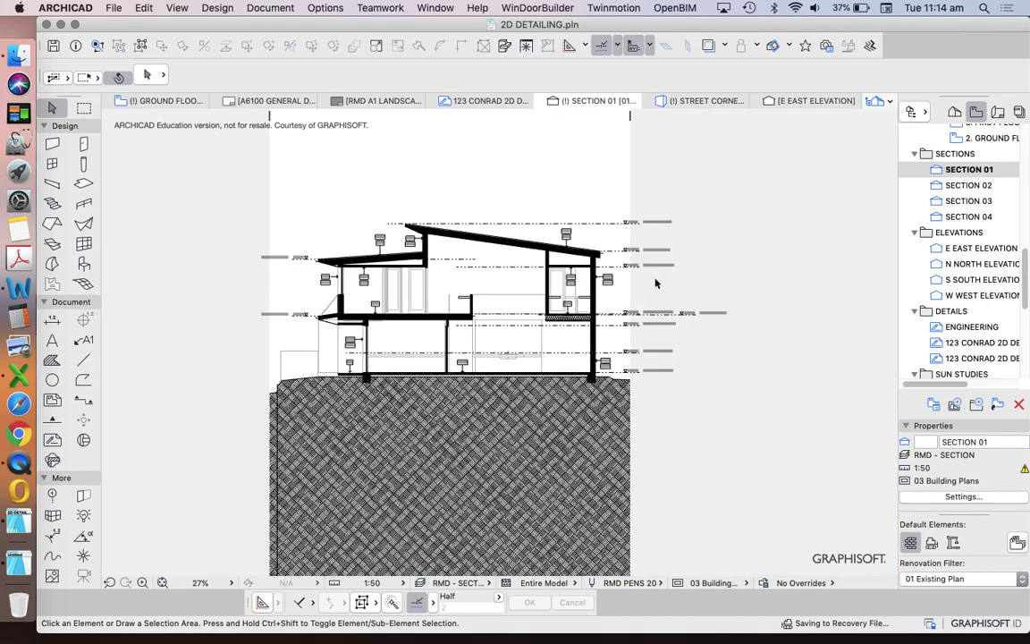
# Zoom into the roof in Section 01 and select the sloped roof to check it
pyautogui.scroll(5, 345, 309)
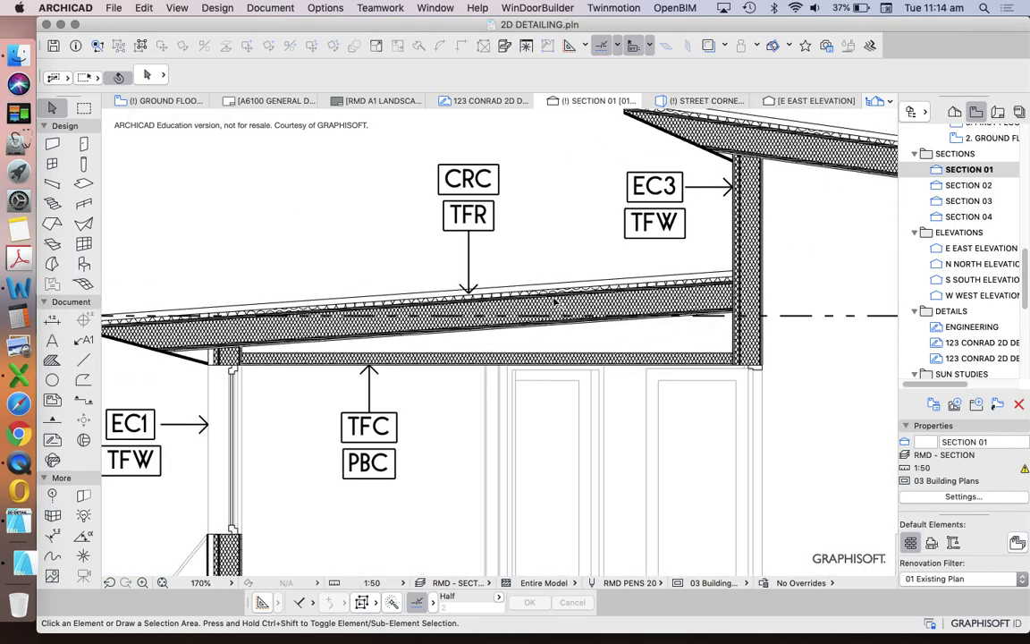
pyautogui.scroll(2, 556, 291)
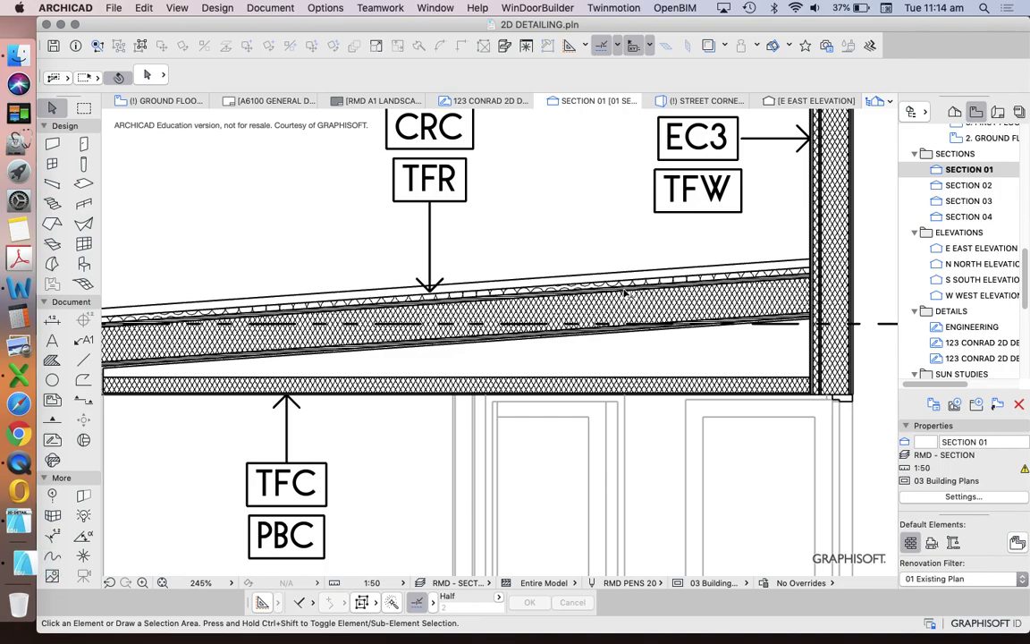
pyautogui.scroll(3, 626, 288)
pyautogui.scroll(-2, 573, 271)
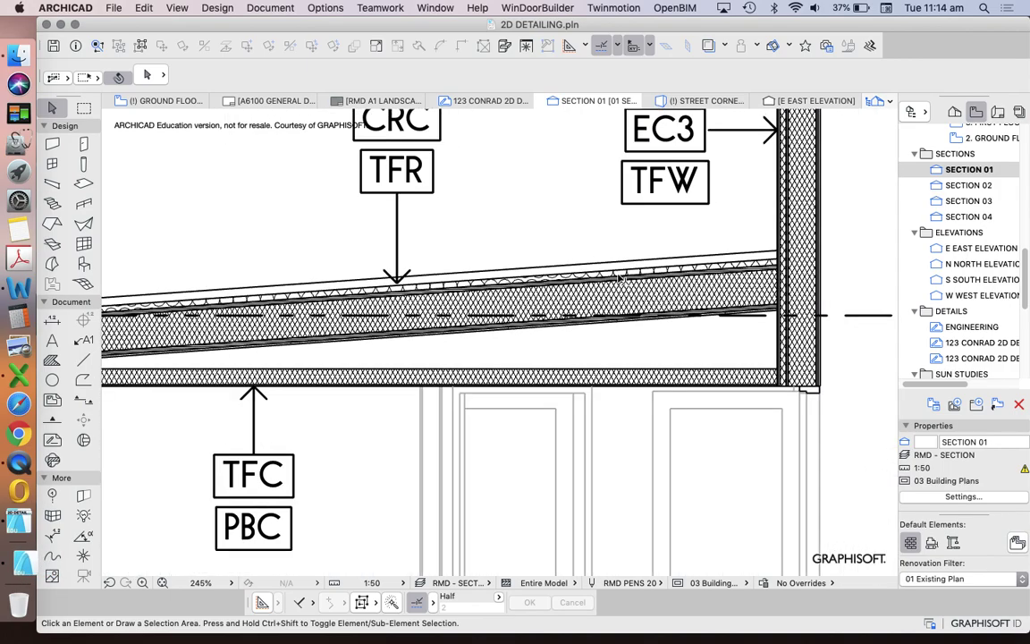
pyautogui.click(627, 266)
pyautogui.scroll(3, 626, 266)
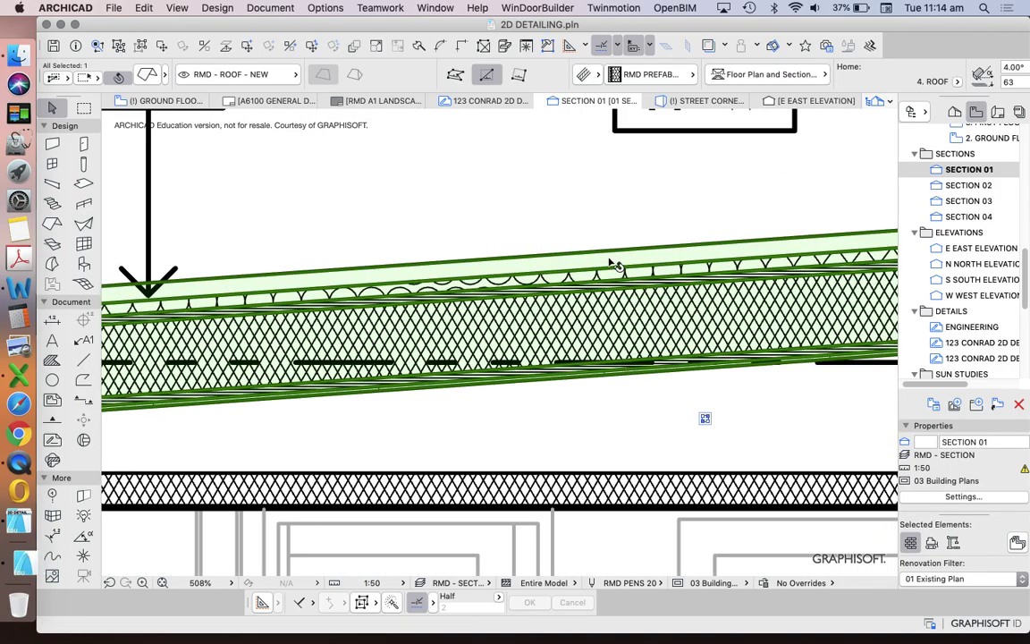
pyautogui.scroll(-2, 537, 301)
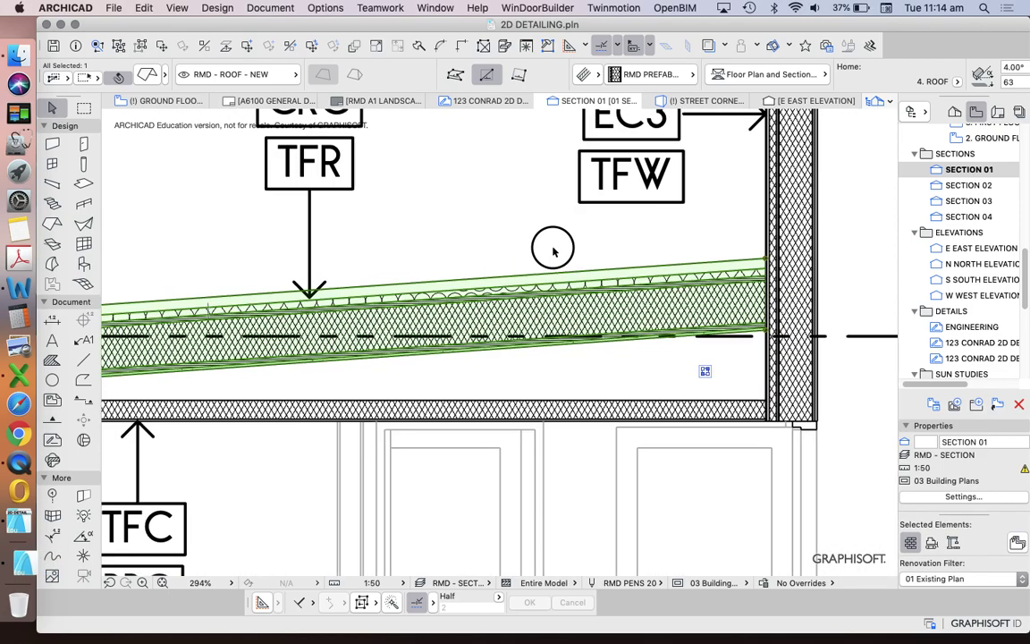
pyautogui.click(552, 246)
# Turn off True Line Weight so the roof build-up draws in thin lines
pyautogui.scroll(2, 691, 295)
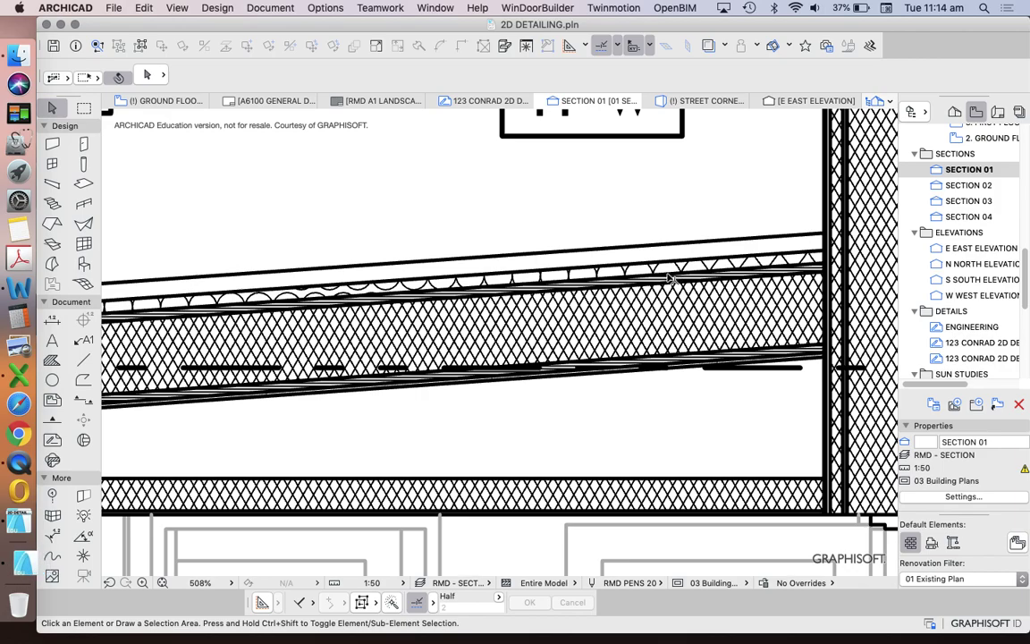
pyautogui.rightClick(657, 214)
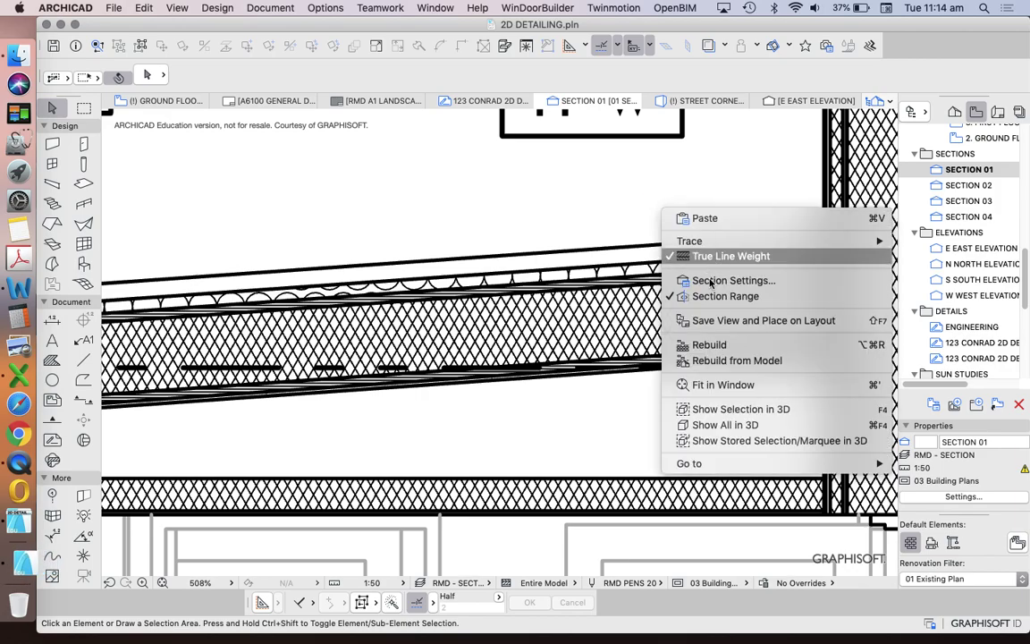
pyautogui.click(689, 258)
pyautogui.scroll(-1, 689, 257)
pyautogui.scroll(3, 689, 258)
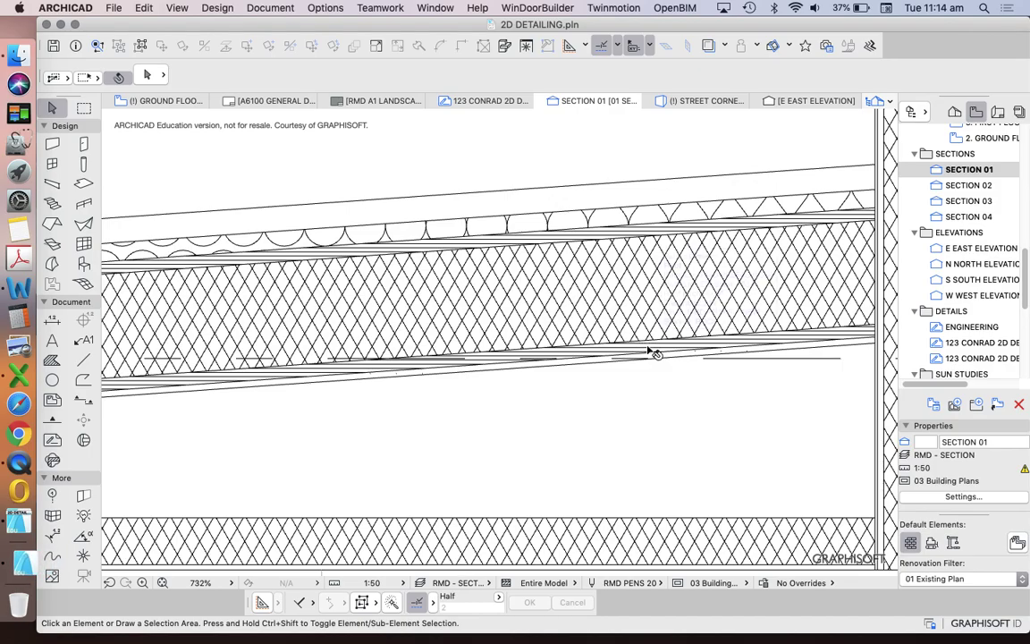
pyautogui.scroll(-10, 649, 336)
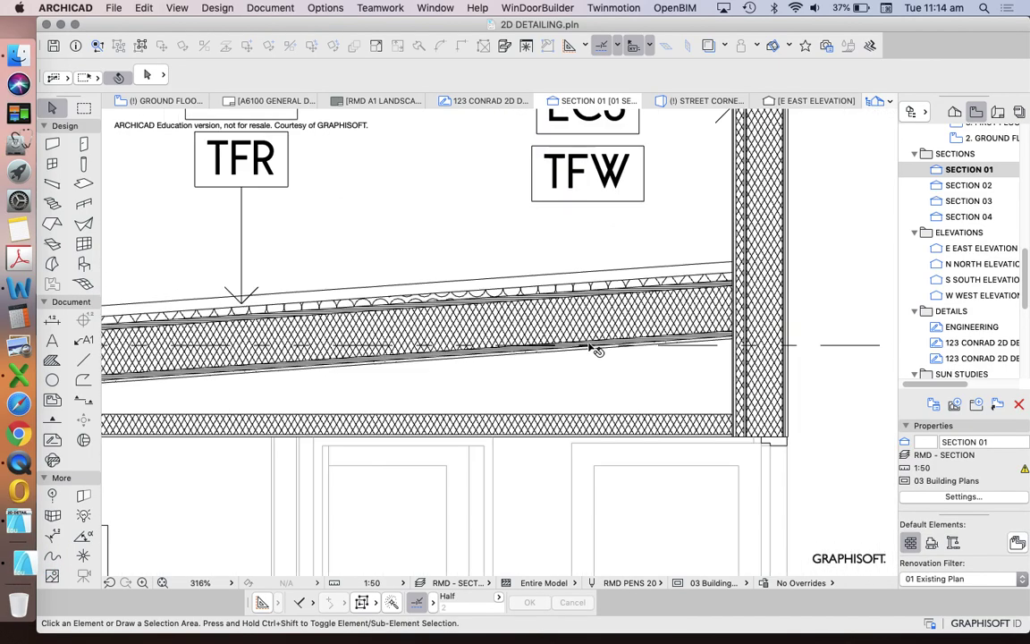
pyautogui.scroll(6, 632, 286)
pyautogui.scroll(-10, 632, 286)
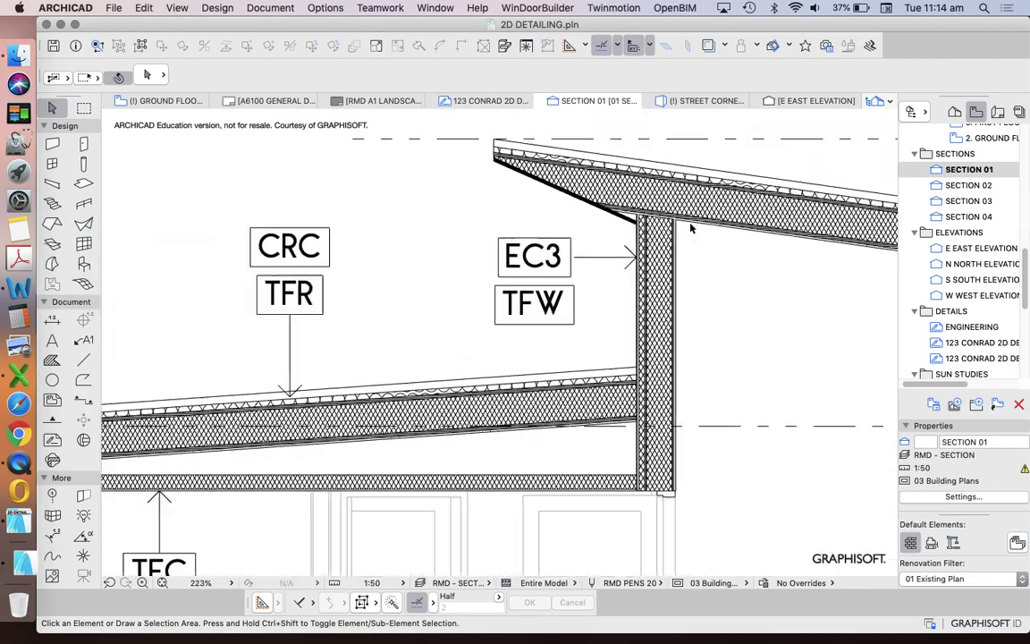
pyautogui.scroll(8, 528, 366)
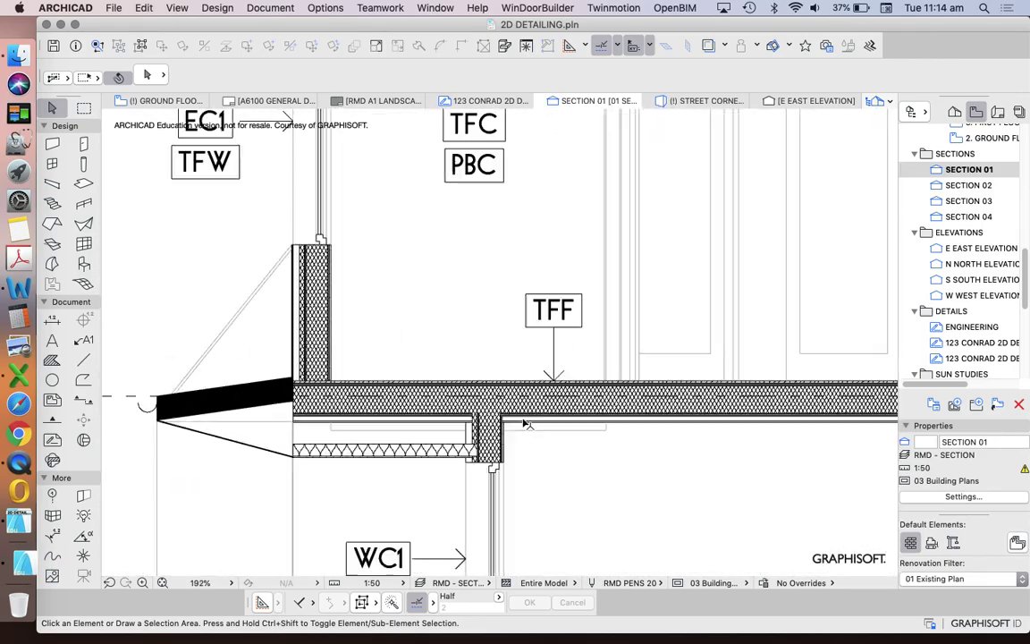
pyautogui.scroll(-5, 461, 409)
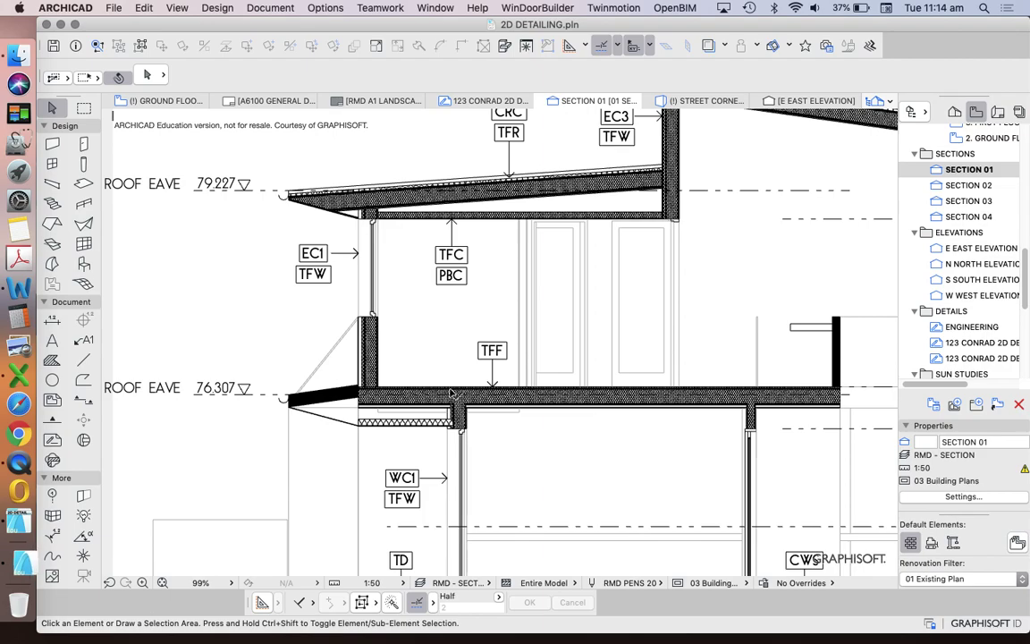
pyautogui.click(450, 391)
pyautogui.scroll(5, 493, 405)
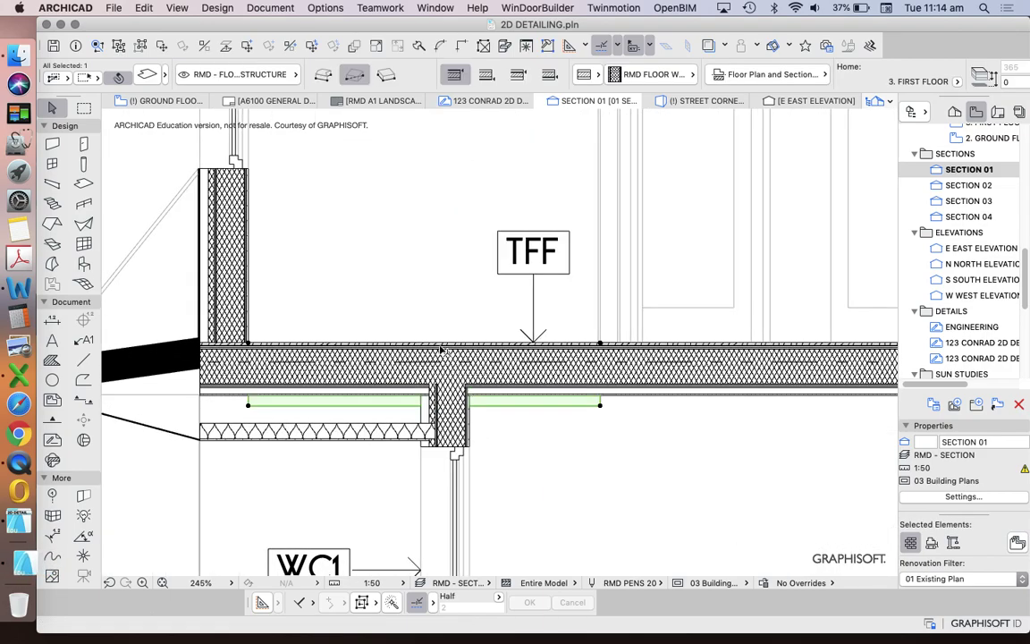
pyautogui.click(435, 354)
pyautogui.scroll(3, 433, 358)
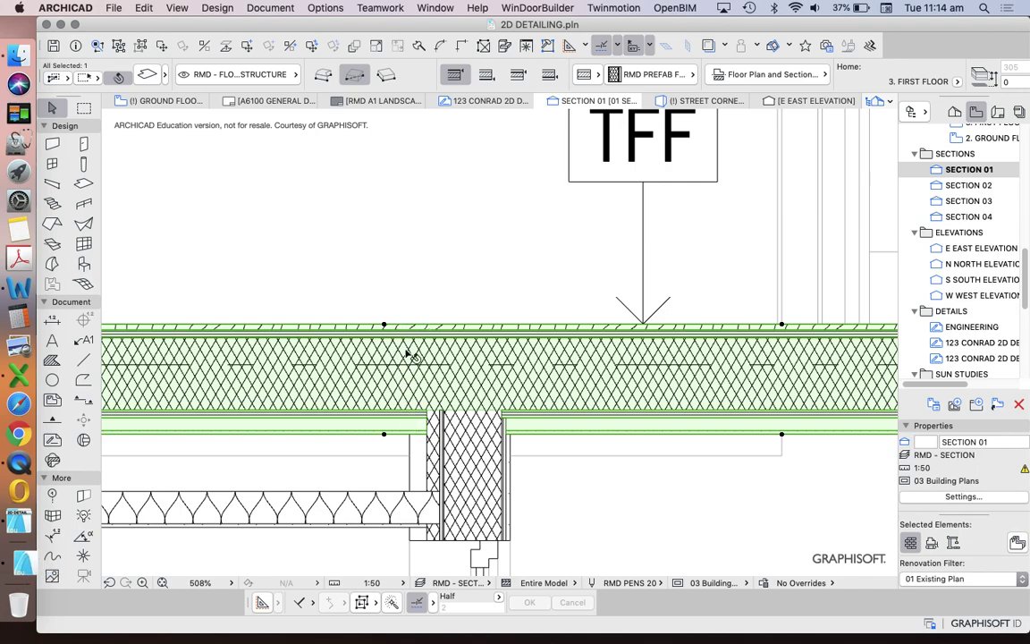
pyautogui.scroll(-8, 409, 355)
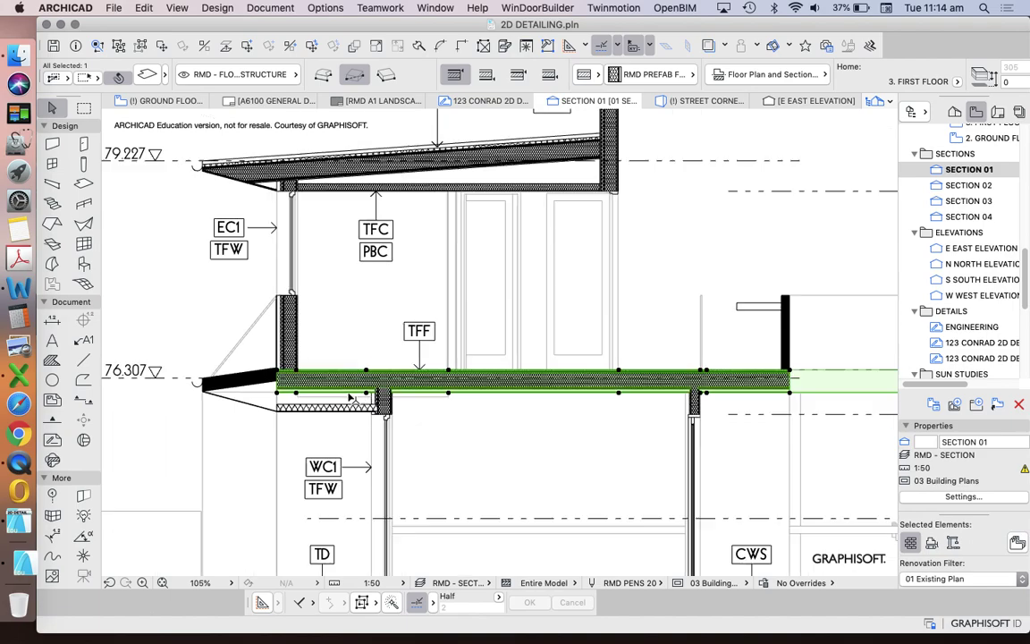
pyautogui.scroll(-2, 349, 393)
pyautogui.scroll(5, 313, 210)
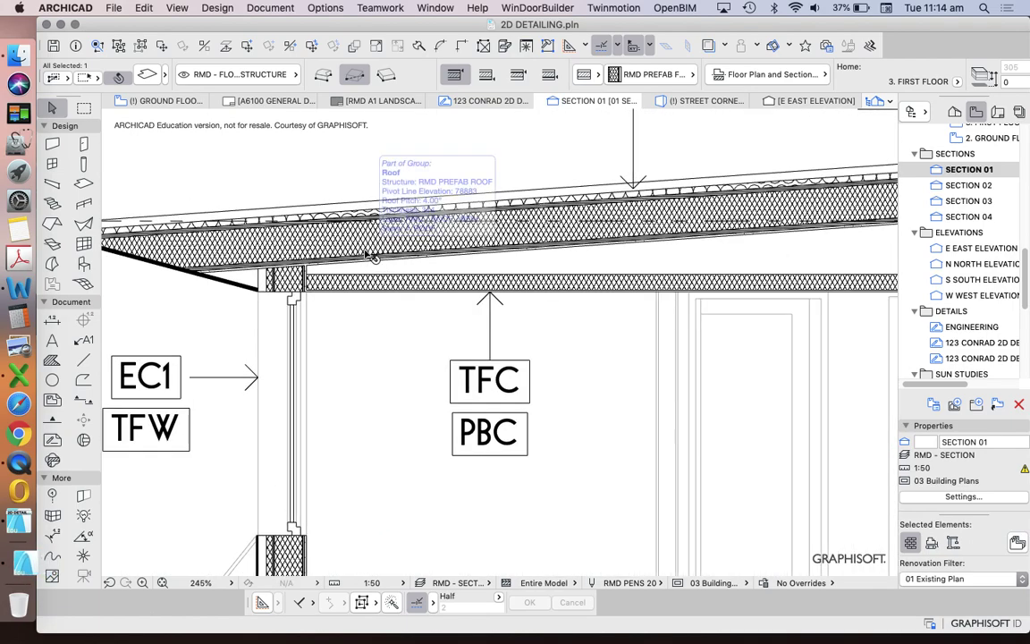
pyautogui.scroll(-4, 374, 258)
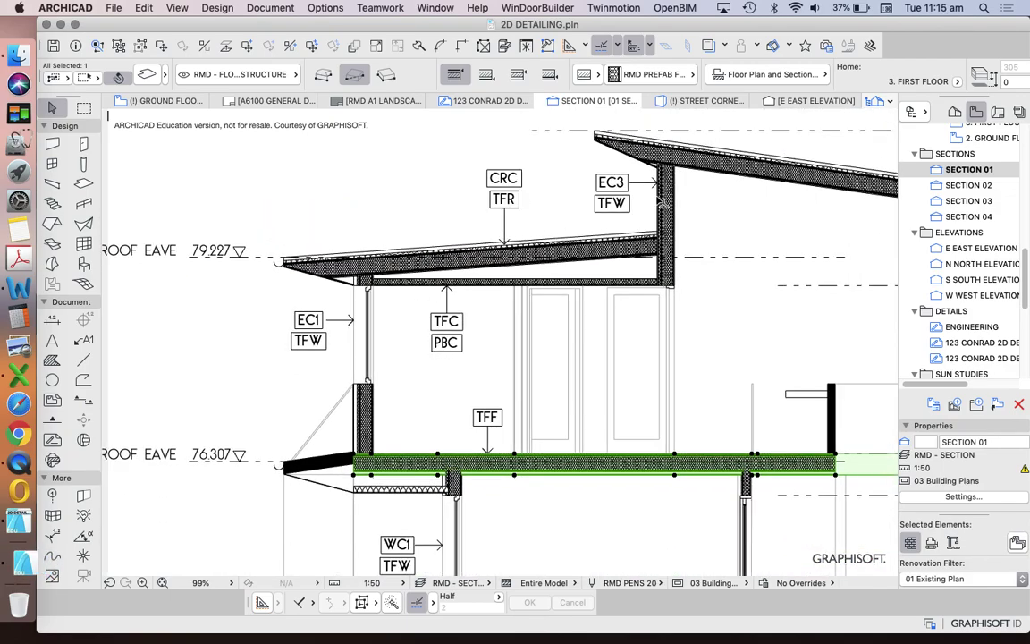
pyautogui.scroll(-3, 433, 192)
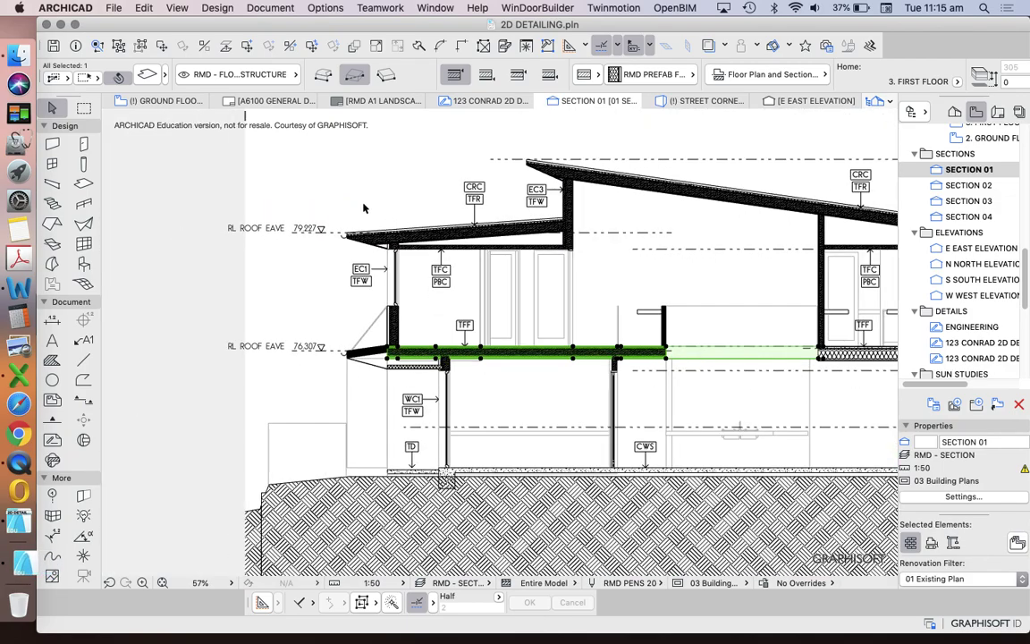
pyautogui.scroll(-2, 350, 189)
pyautogui.click(403, 174)
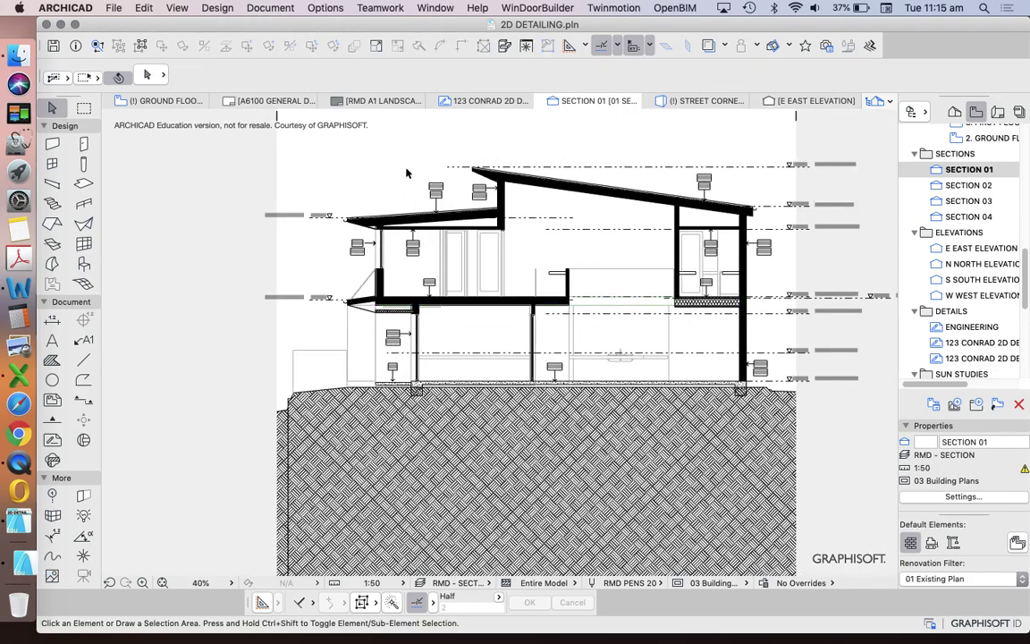
pyautogui.scroll(5, 764, 217)
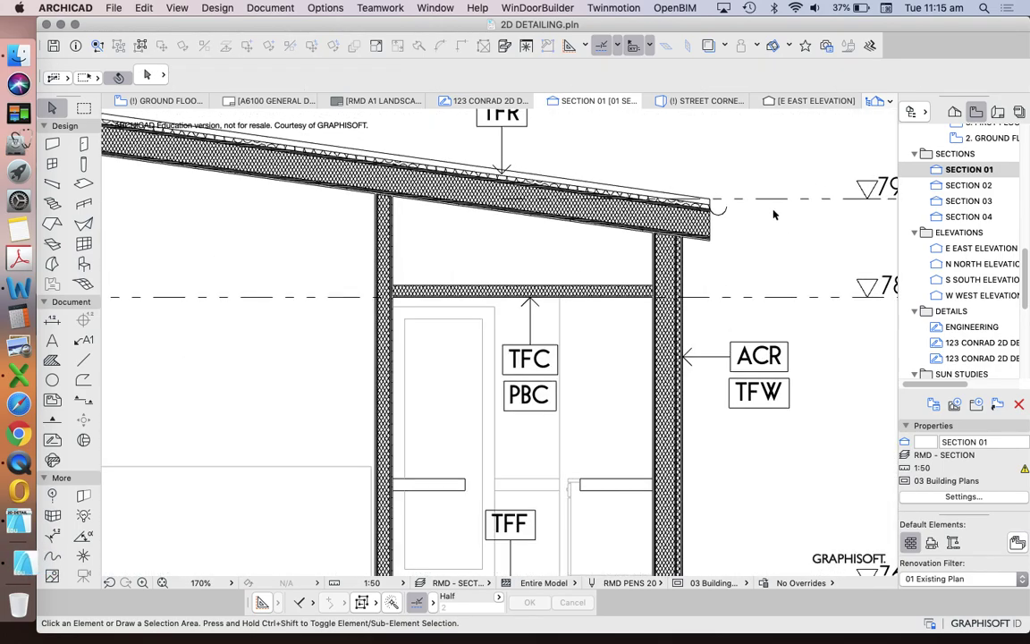
pyautogui.scroll(-1, 723, 233)
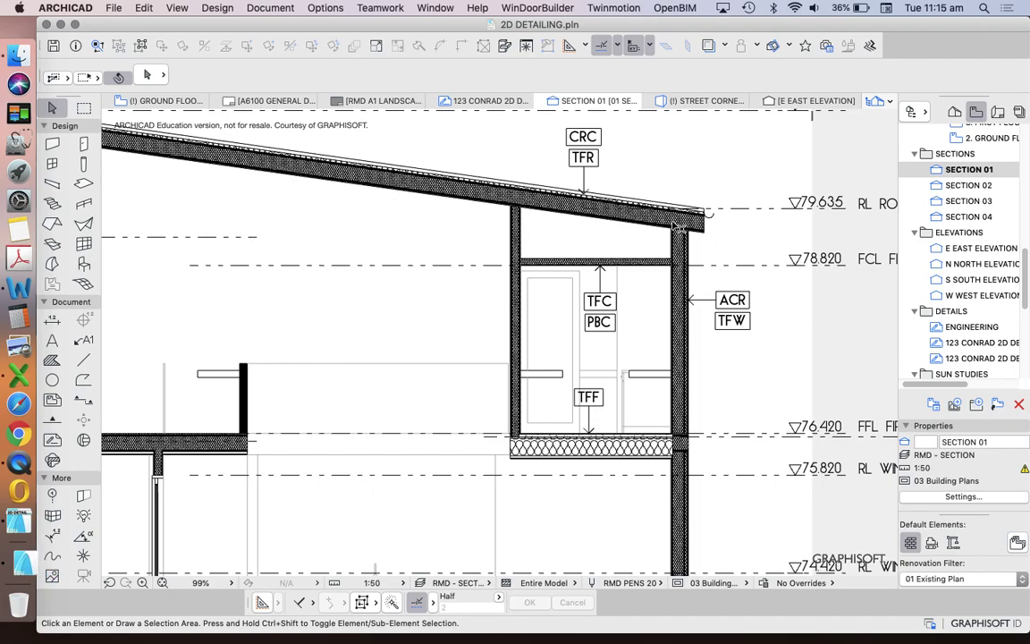
pyautogui.scroll(-2, 715, 230)
pyautogui.scroll(-1, 707, 229)
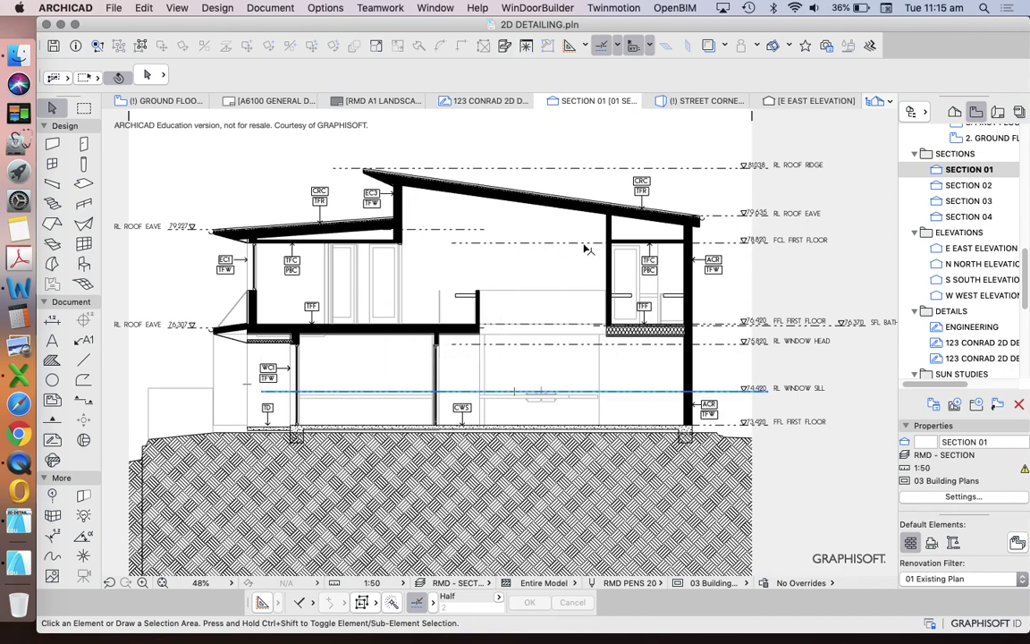
pyautogui.scroll(5, 711, 183)
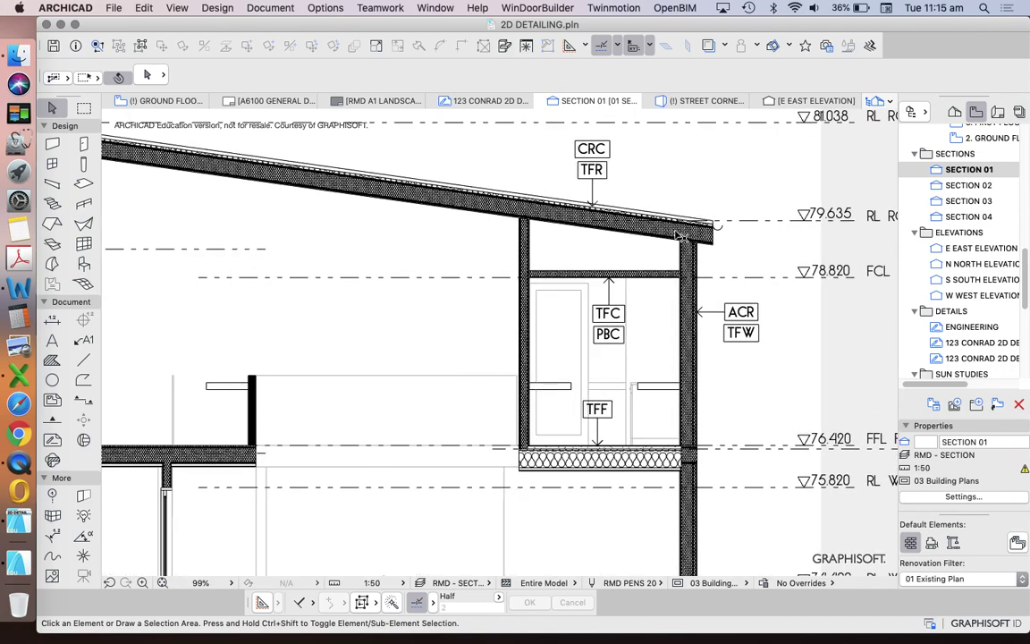
pyautogui.scroll(-4, 704, 237)
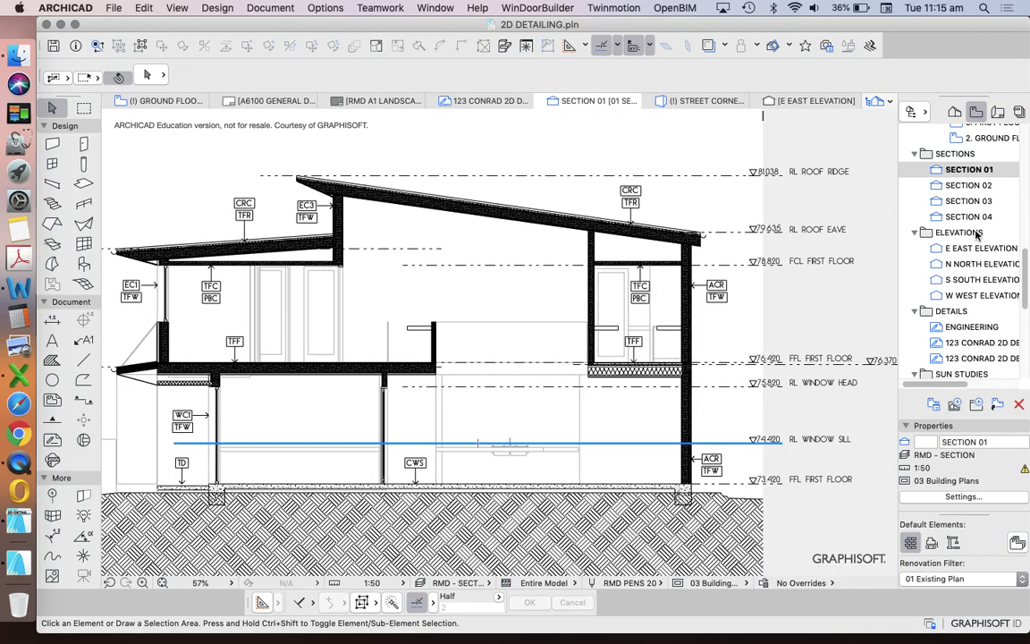
# Open Section 02 and inspect its existing A6100 detail marker
pyautogui.doubleClick(966, 185)
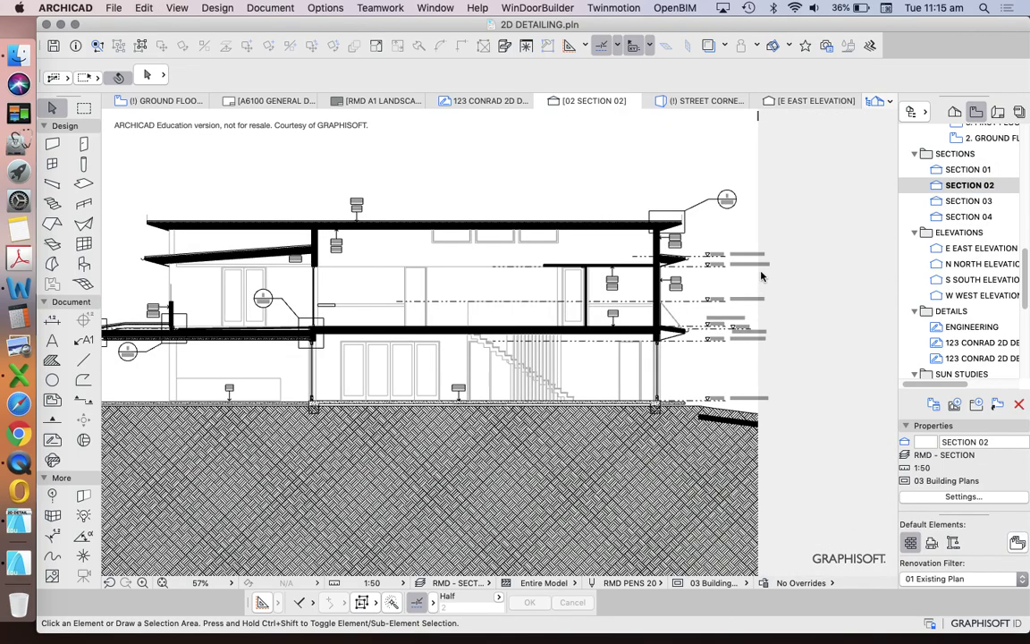
pyautogui.scroll(10, 723, 200)
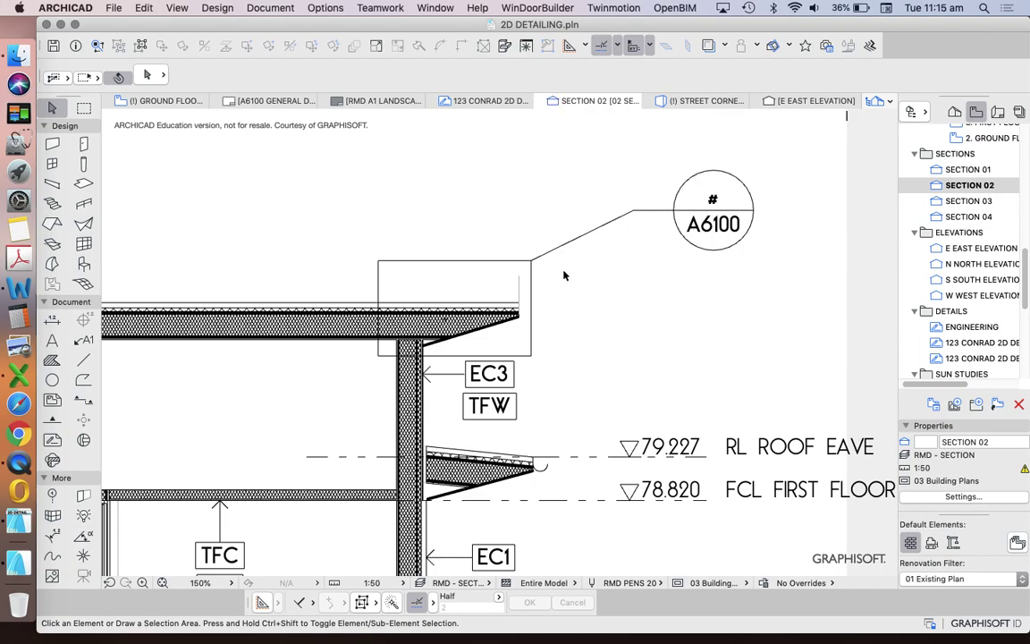
pyautogui.scroll(-4, 732, 212)
pyautogui.click(718, 212)
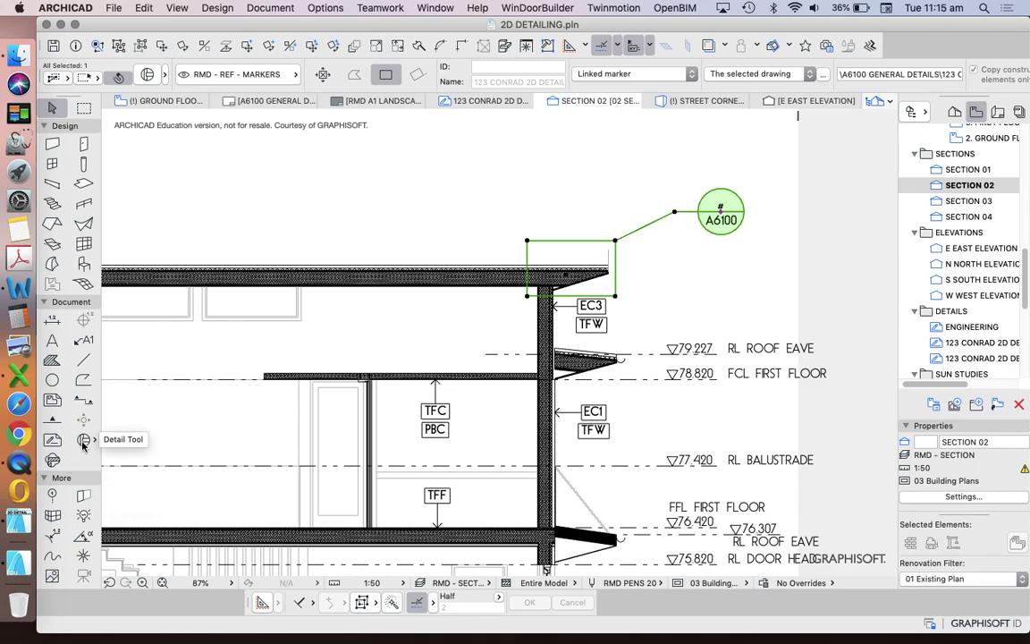
pyautogui.scroll(-5, 576, 337)
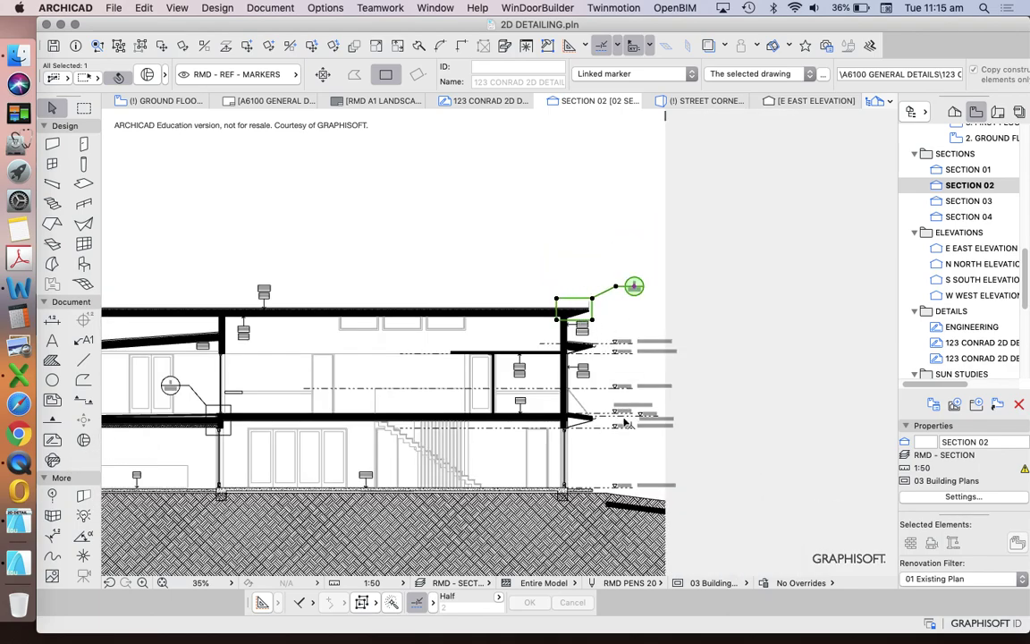
pyautogui.scroll(-3, 626, 423)
pyautogui.scroll(2, 638, 395)
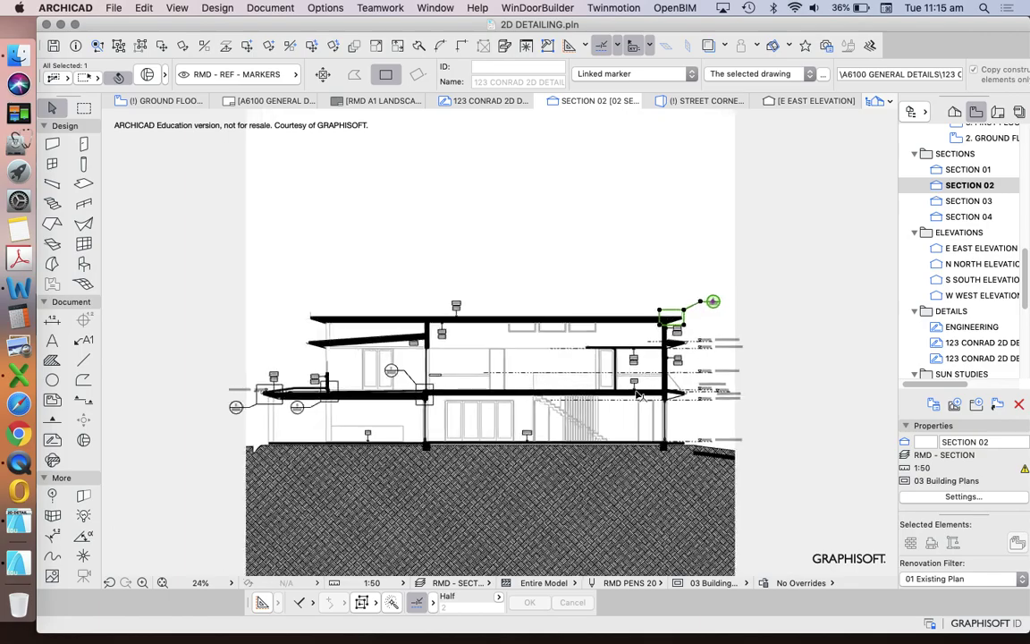
pyautogui.scroll(4, 639, 395)
pyautogui.press('Escape')
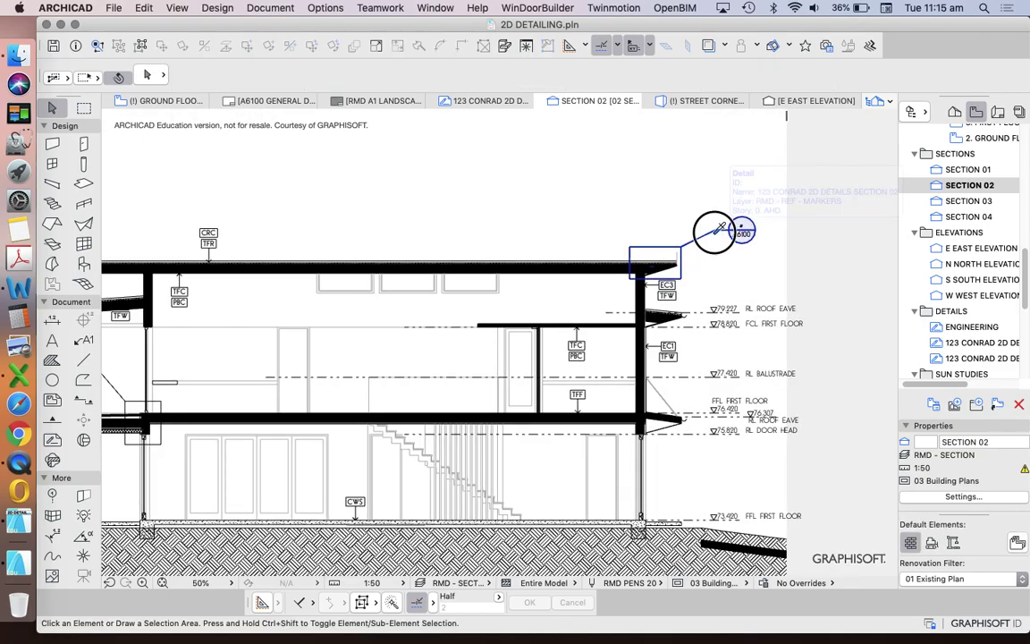
# Draw an A6100-linked rectangular detail boundary around the lower roof eave and place its marker below
pyautogui.keyDown('alt'); pyautogui.click(716, 234); pyautogui.keyUp('alt')
pyautogui.scroll(1, 750, 467)
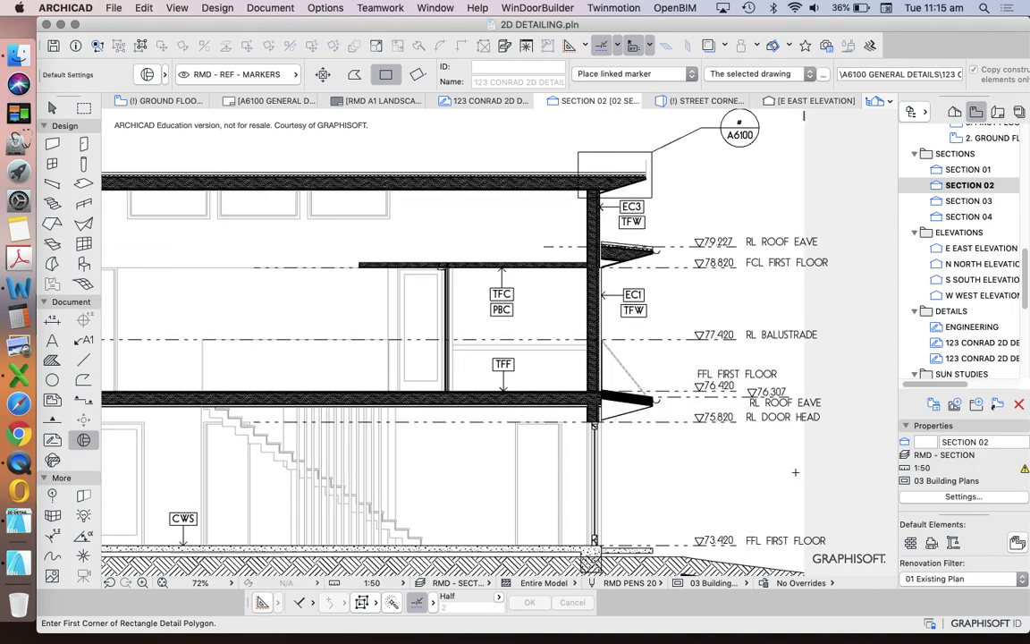
pyautogui.scroll(3, 750, 466)
pyautogui.click(466, 332)
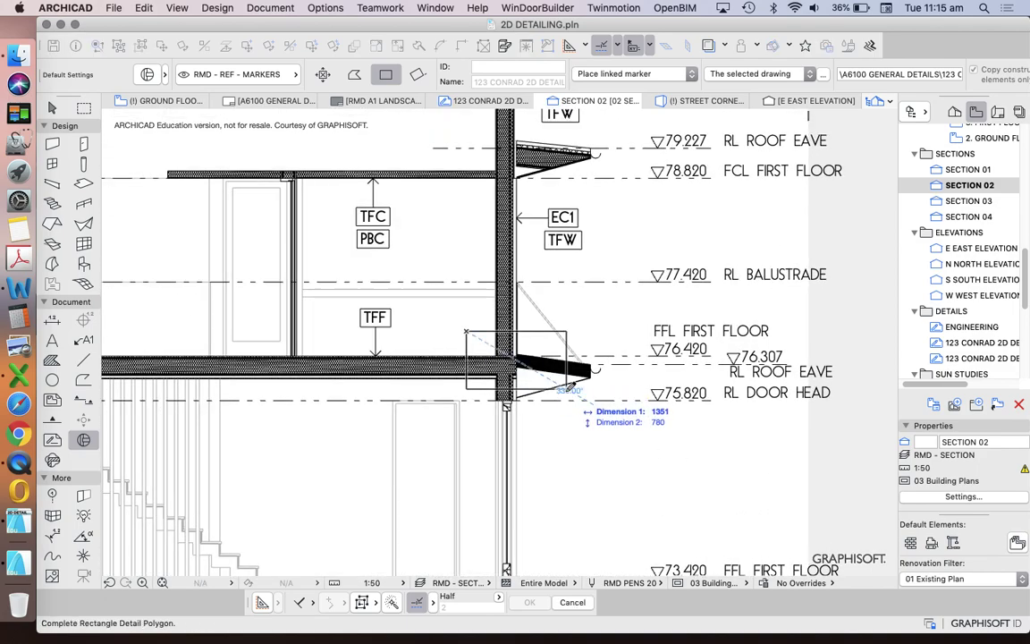
pyautogui.click(611, 420)
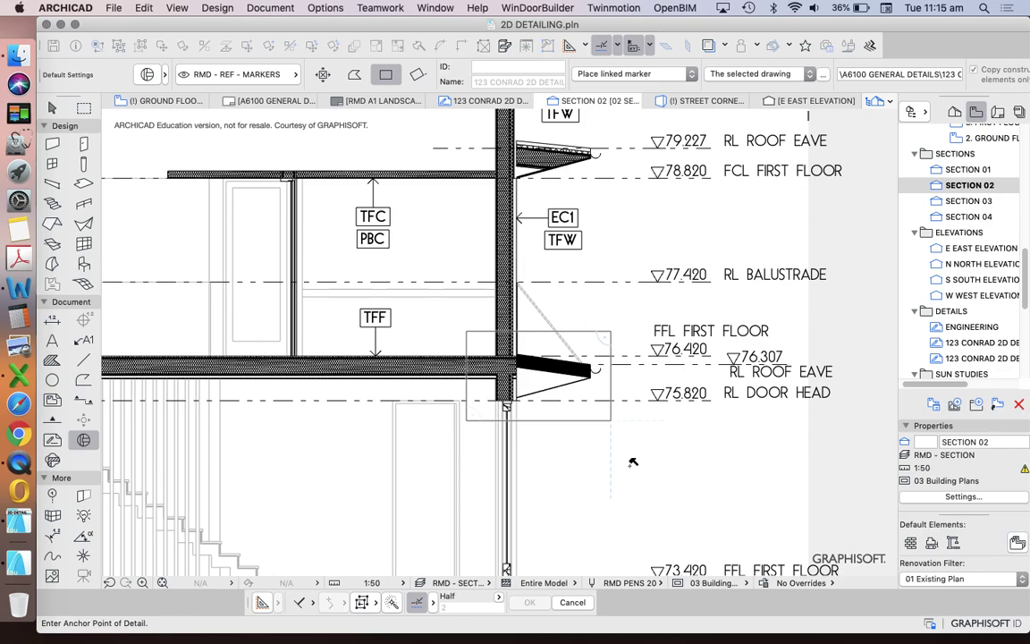
pyautogui.click(693, 466)
pyautogui.scroll(-3, 523, 364)
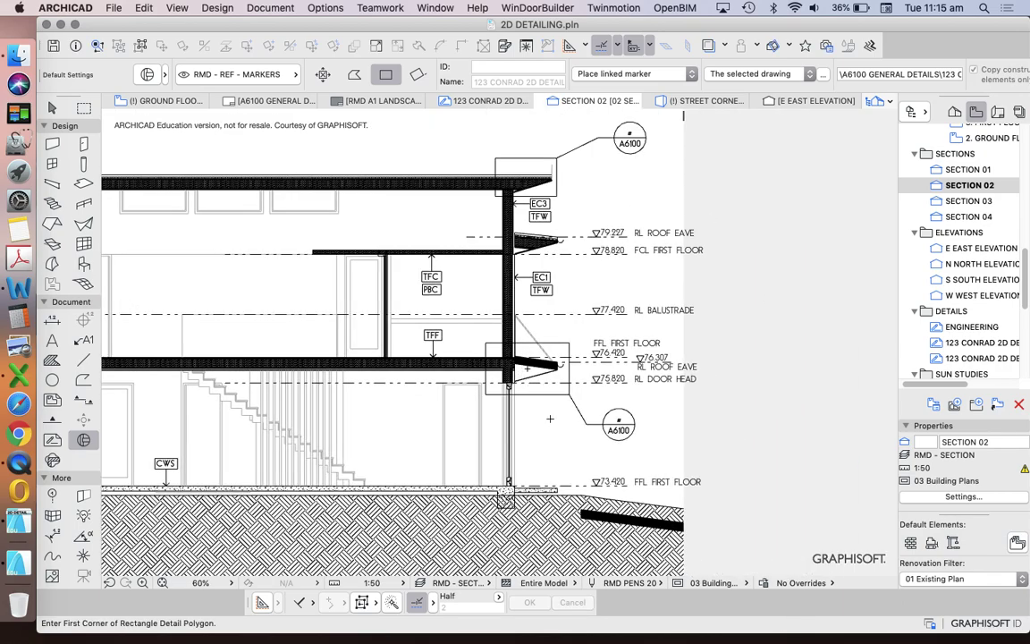
# Open the new A6100 detail in its own view
pyautogui.press('super+a')
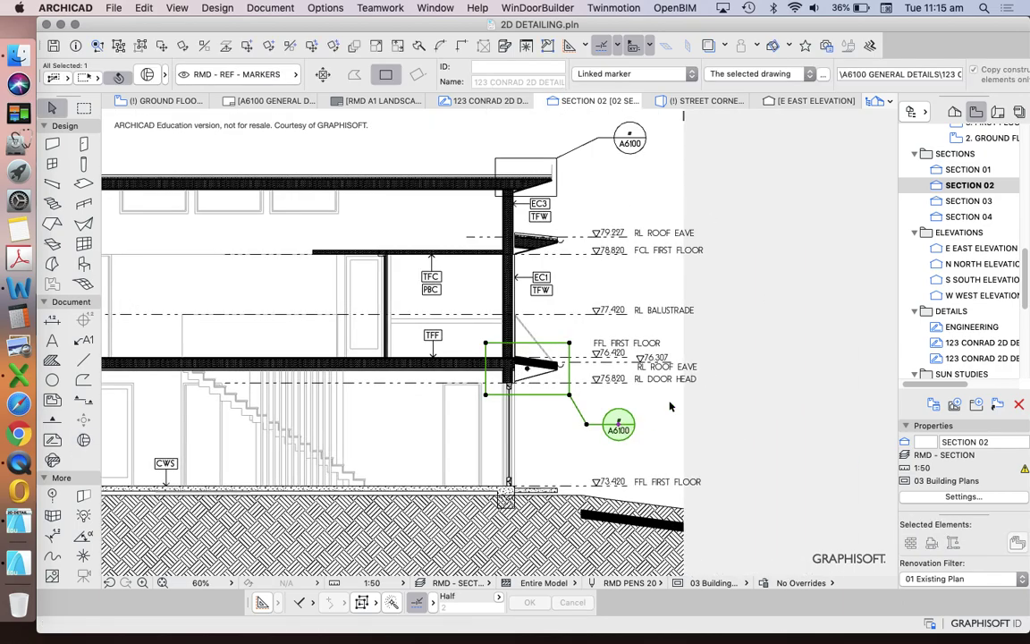
pyautogui.rightClick(780, 309)
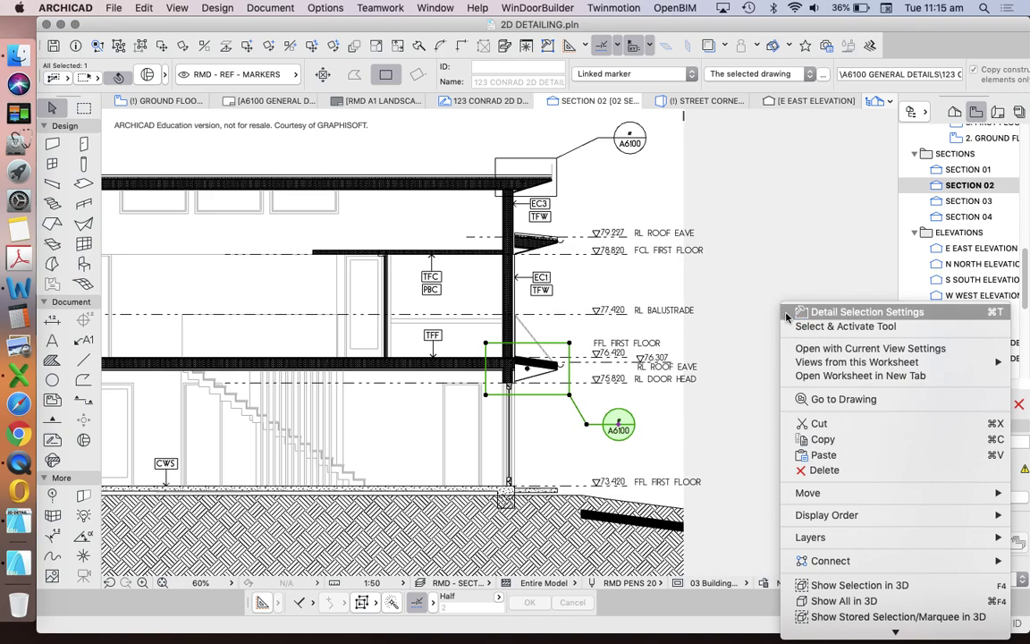
pyautogui.click(841, 349)
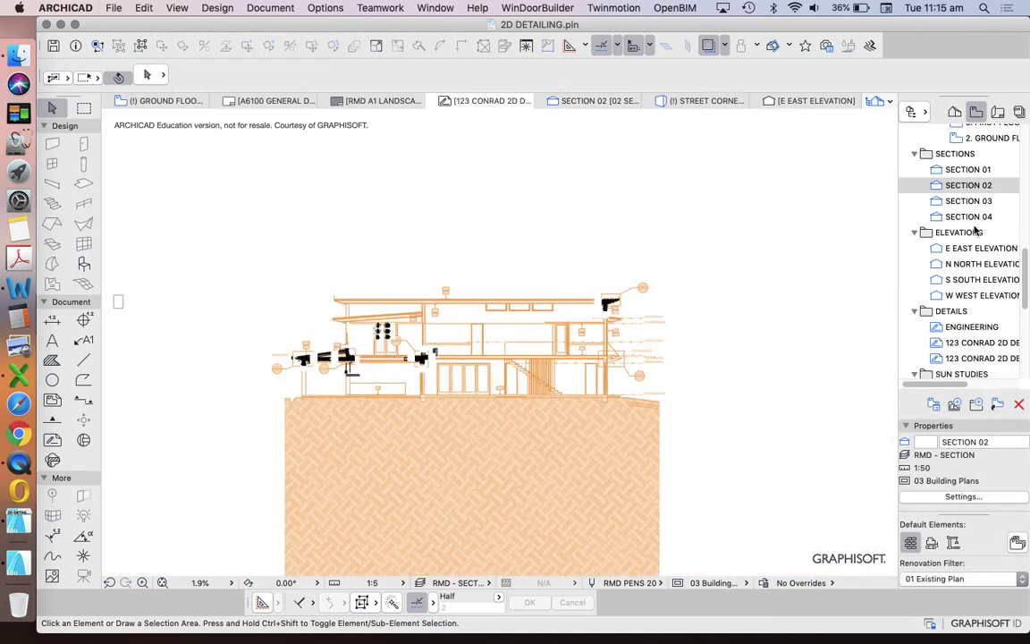
# Open Section 02 from the Project Map and dismiss the education-version warning
pyautogui.scroll(10, 977, 232)
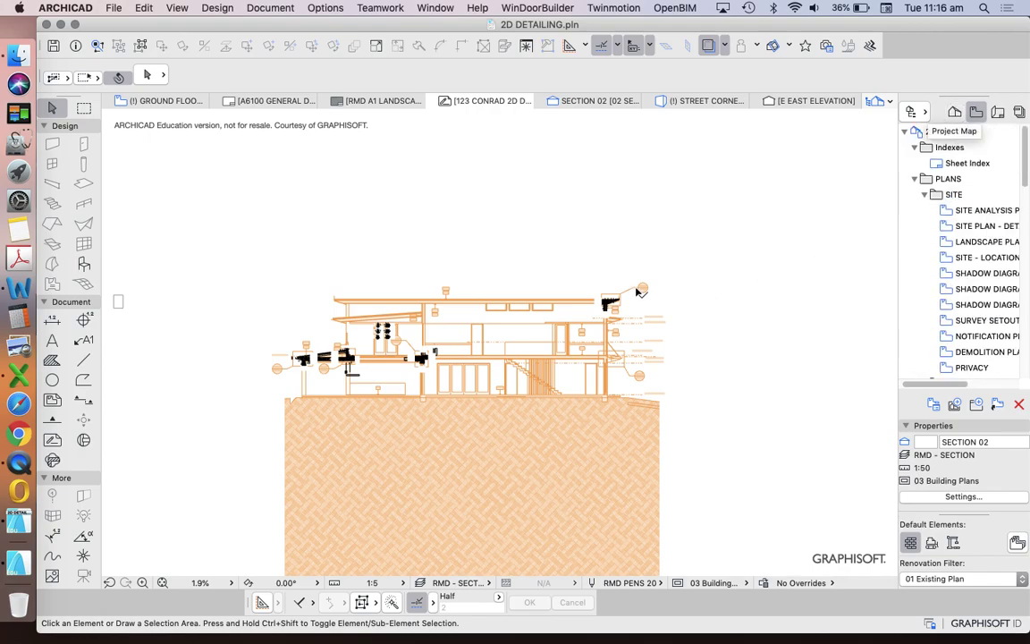
pyautogui.scroll(2, 638, 293)
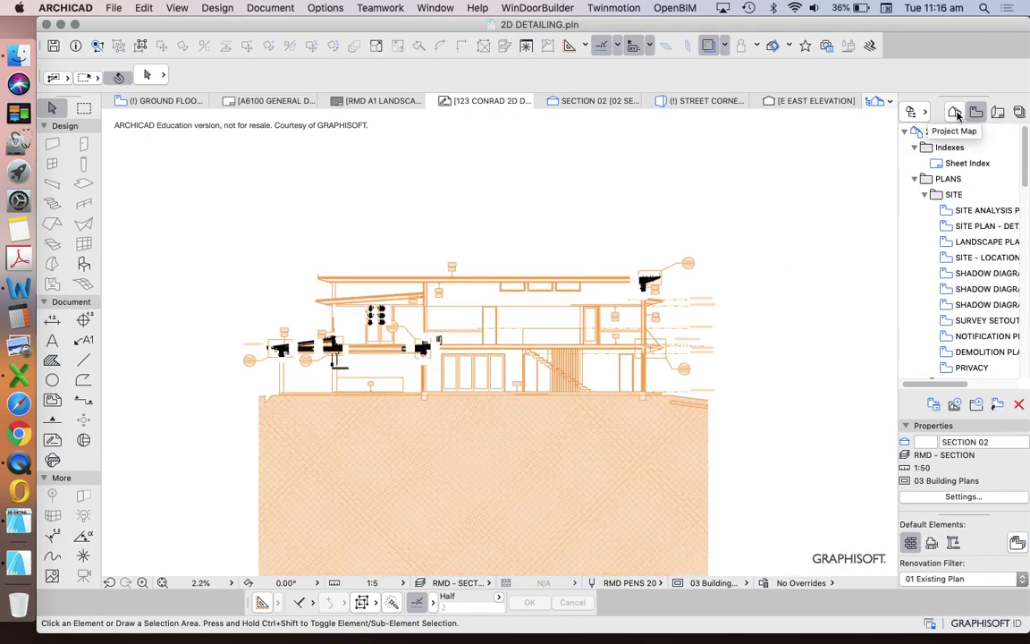
pyautogui.click(955, 112)
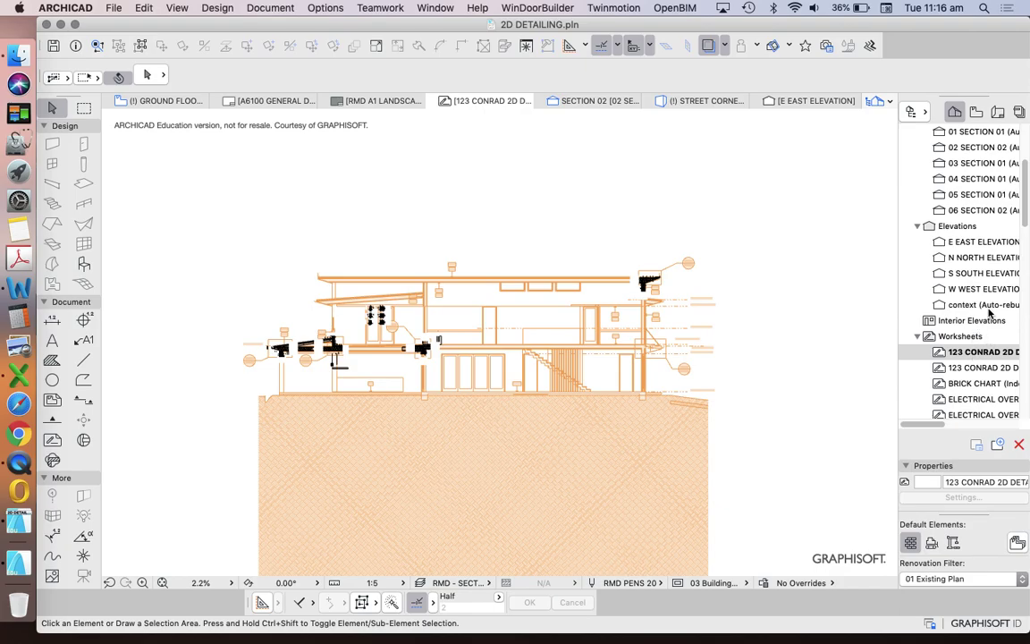
pyautogui.scroll(3, 989, 311)
pyautogui.doubleClick(960, 214)
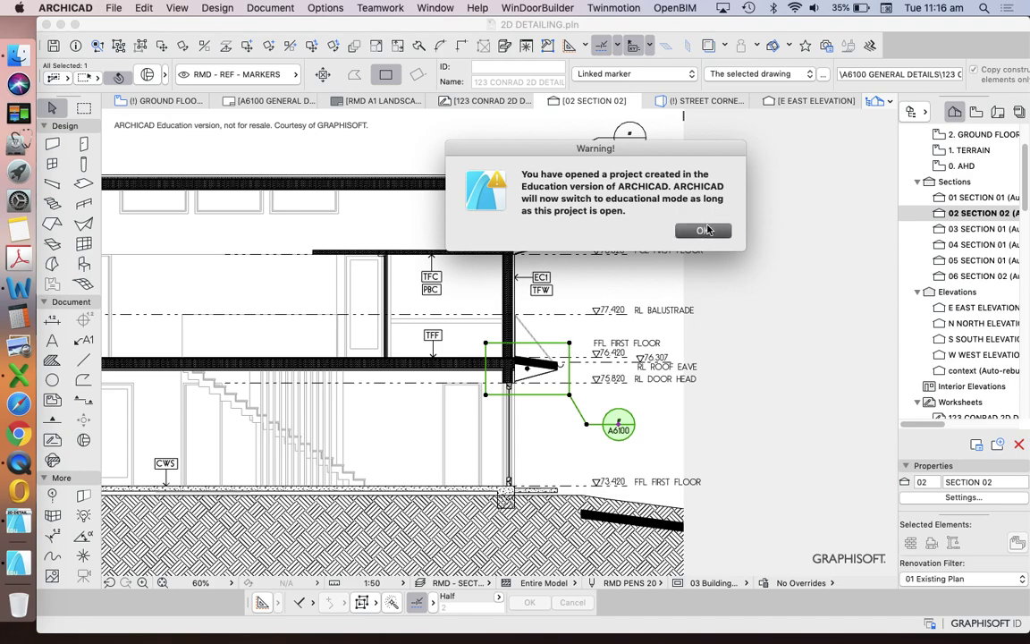
pyautogui.click(701, 231)
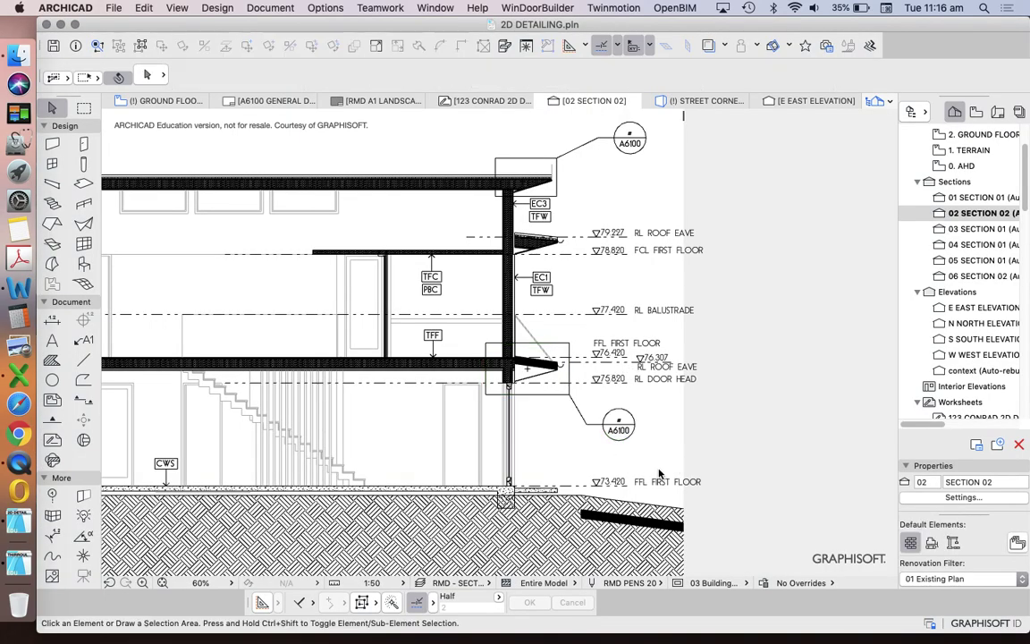
# Delete the A6100 detail marker at the first-floor eave junction, leaving its type unchanged
pyautogui.click(619, 428)
pyautogui.click(650, 77)
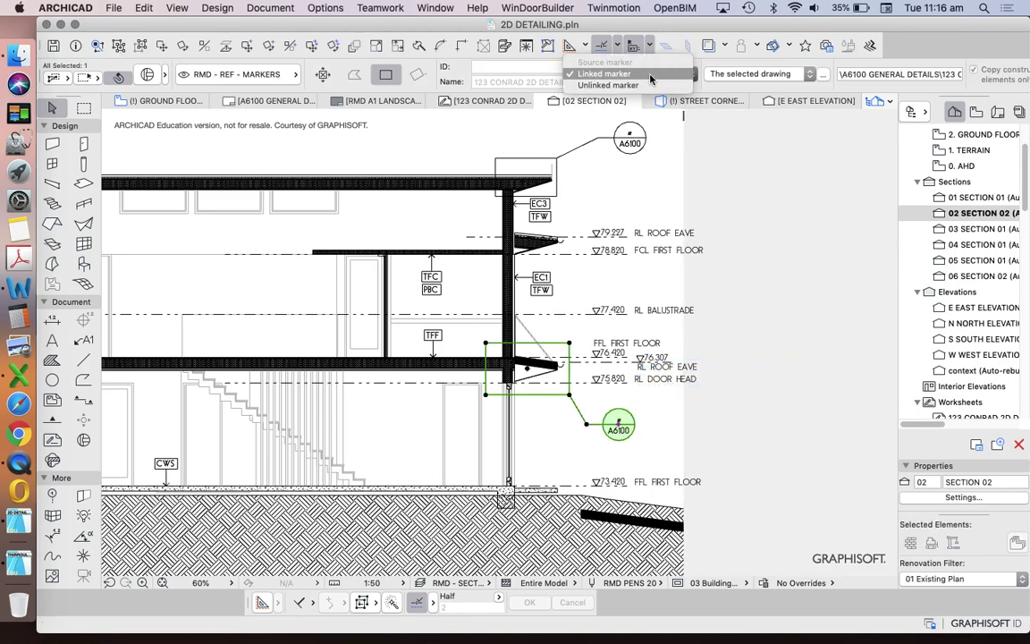
pyautogui.click(431, 139)
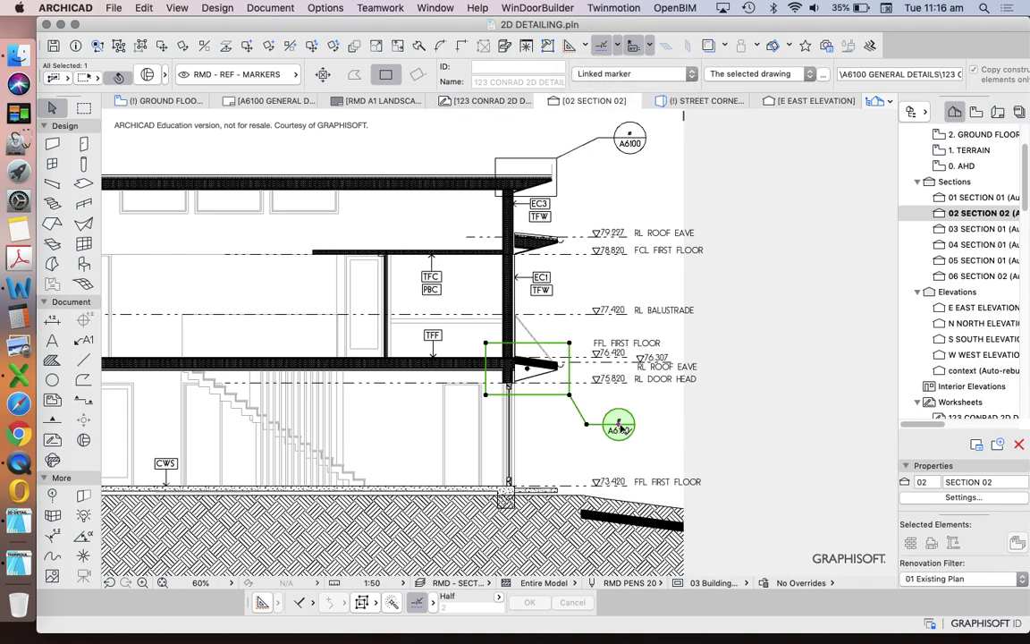
pyautogui.press('Escape')
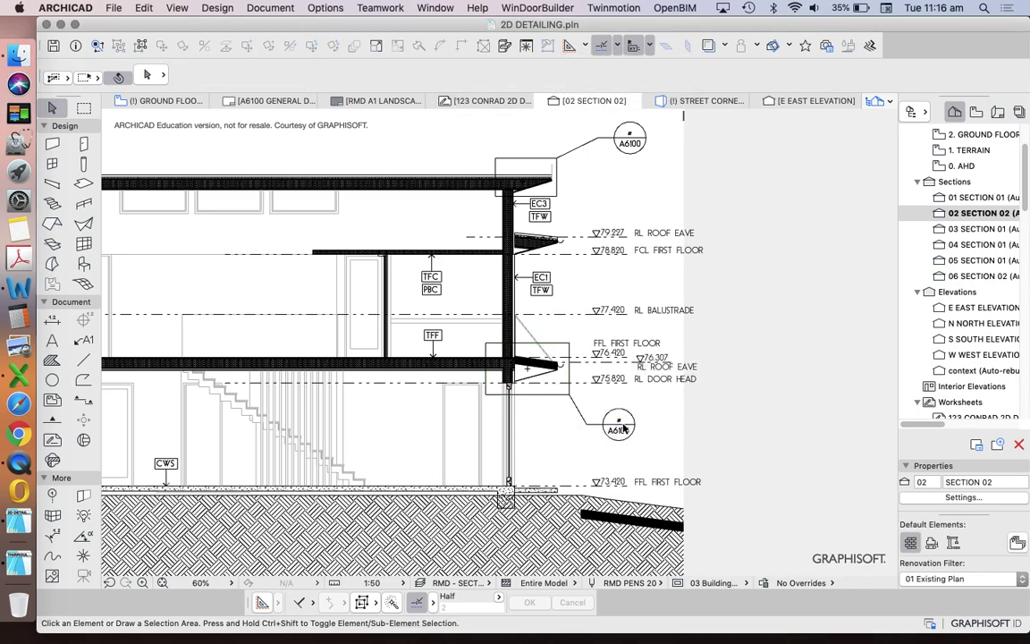
pyautogui.click(631, 433)
pyautogui.press('Delete')
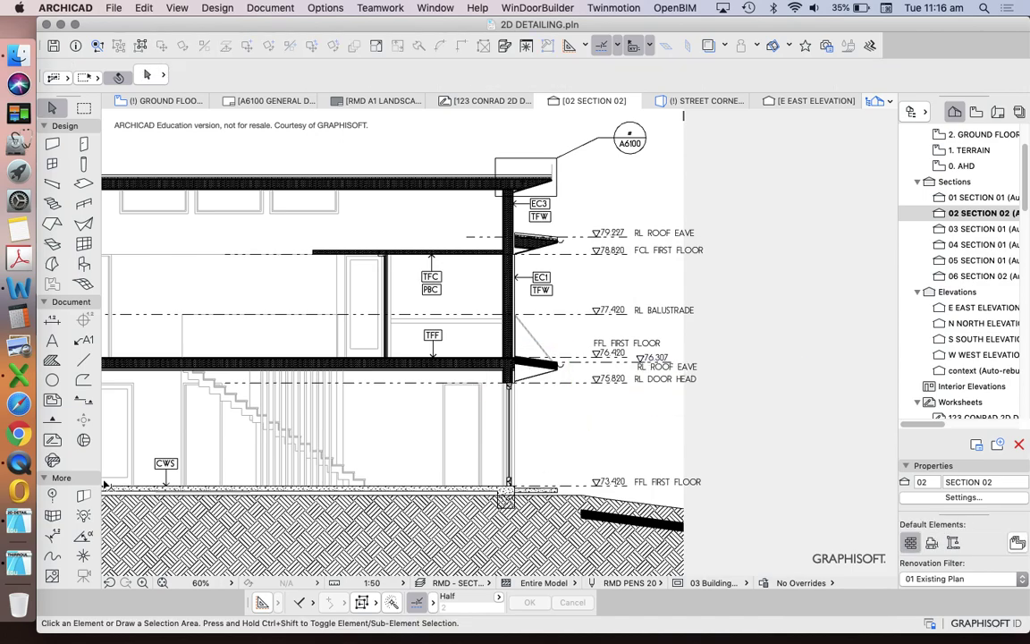
# Set the Detail tool's default marker to create a new detail viewpoint
pyautogui.click(82, 440)
pyautogui.click(147, 76)
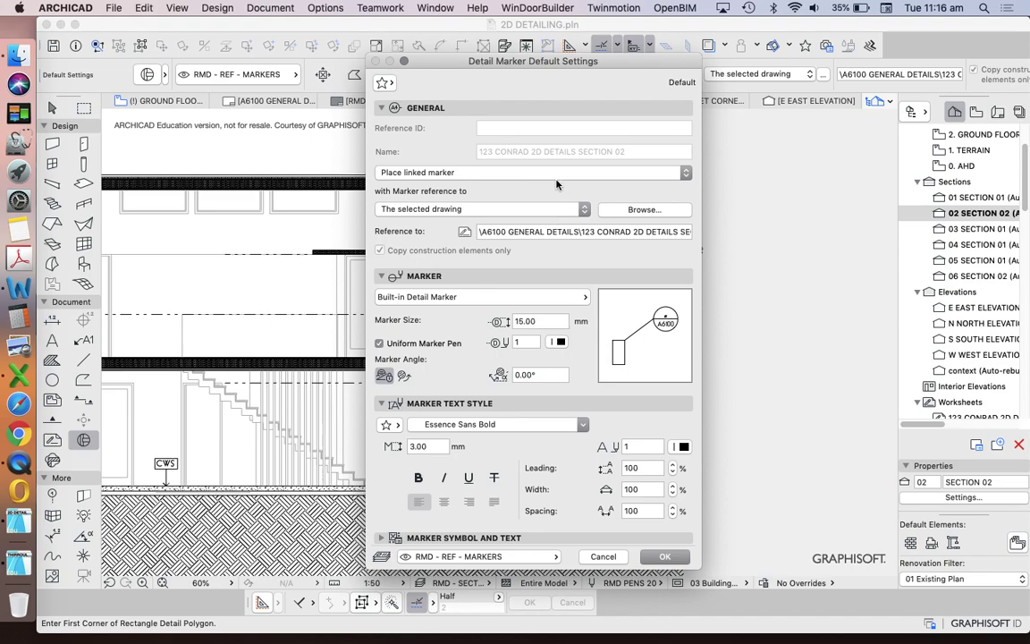
pyautogui.click(530, 172)
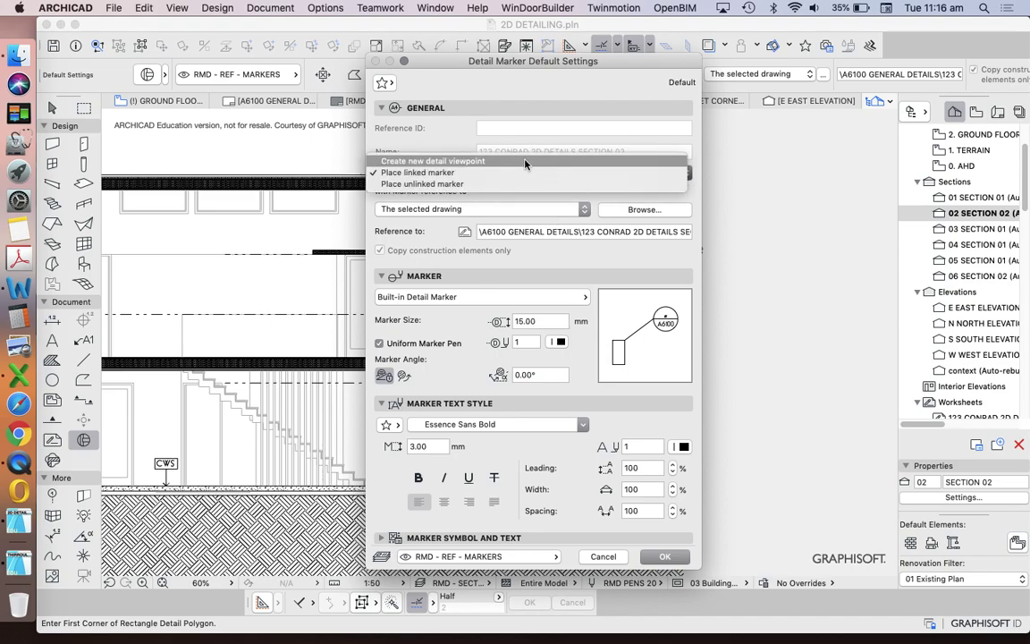
pyautogui.click(501, 162)
pyautogui.click(664, 556)
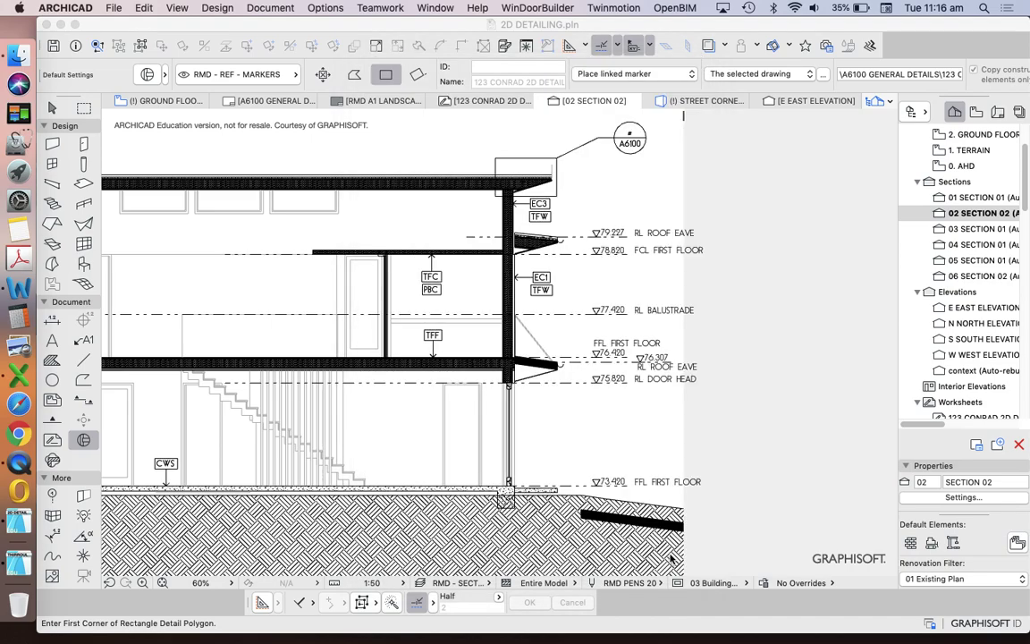
# Draw a rectangular boundary around the first-floor eave and place the NOSING DETAIL marker below it
pyautogui.scroll(3, 438, 203)
pyautogui.click(365, 189)
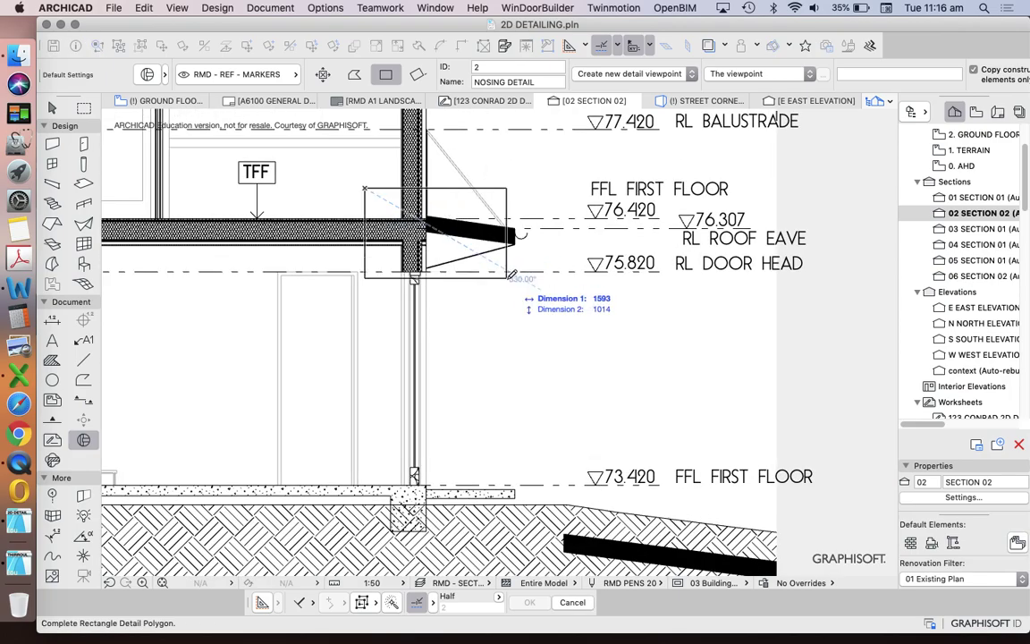
pyautogui.click(543, 295)
pyautogui.click(660, 358)
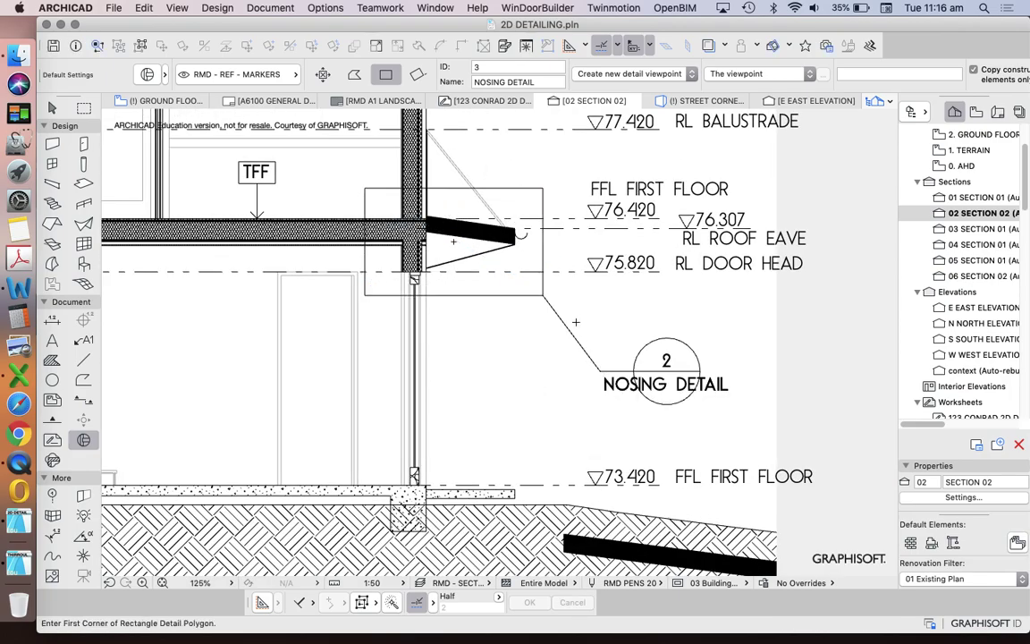
pyautogui.scroll(-3, 660, 358)
# Open the 2 NOSING DETAIL drawing in a new tab
pyautogui.press('Escape')
pyautogui.click(630, 357)
pyautogui.rightClick(794, 279)
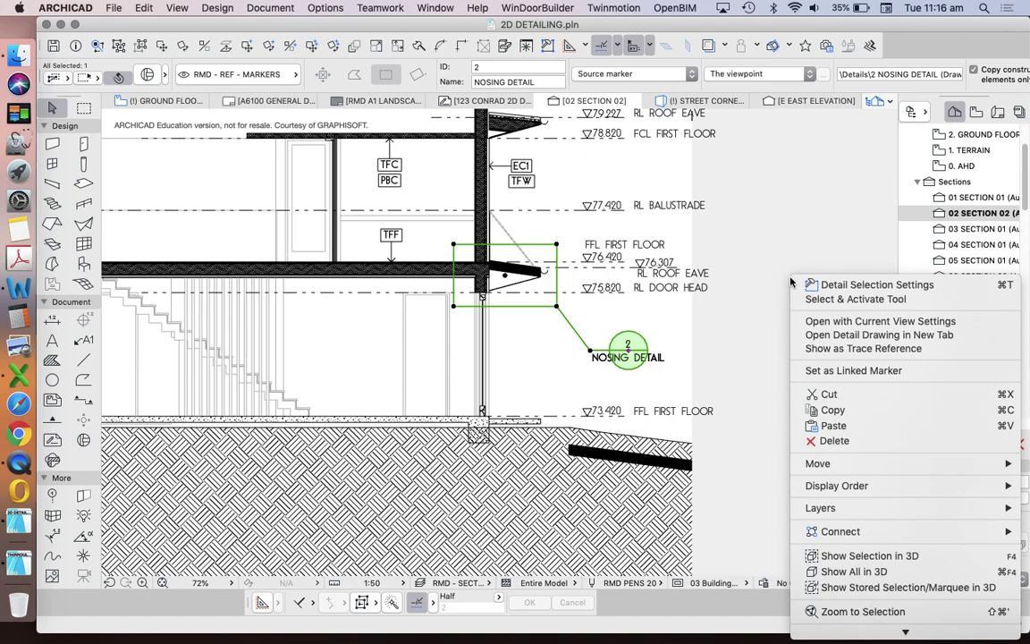
pyautogui.click(878, 334)
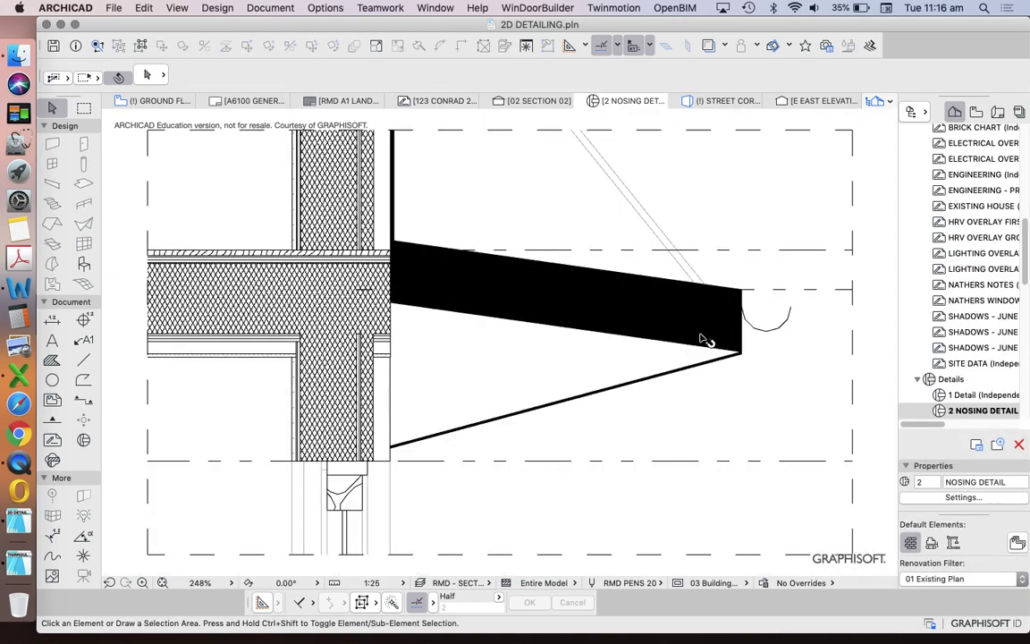
# Zoom the 2 NOSING DETAIL viewport in toward the fascia tip
pyautogui.scroll(-3, 651, 313)
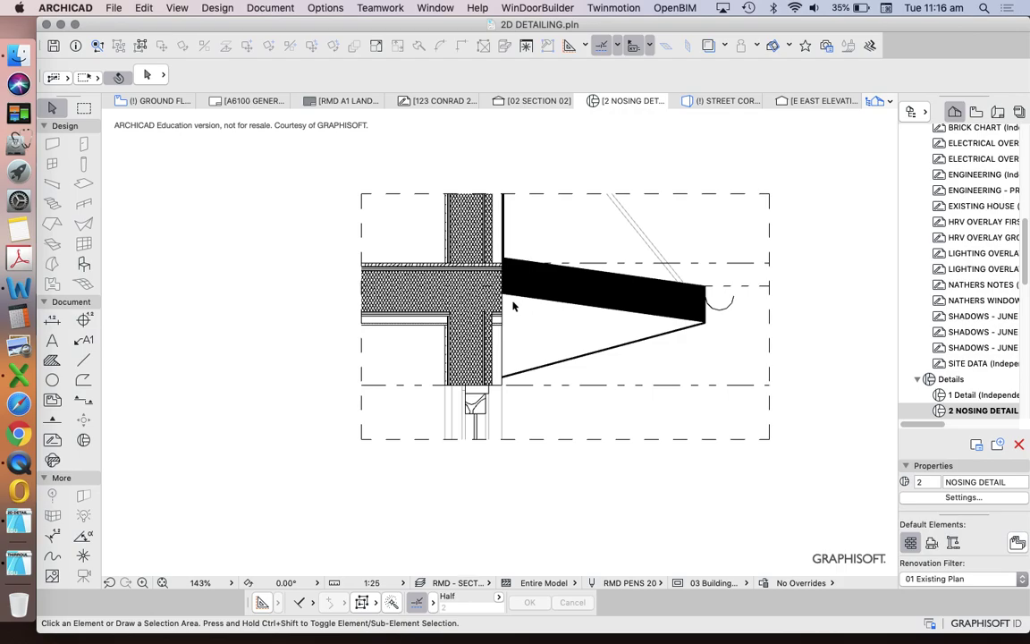
pyautogui.scroll(5, 513, 305)
pyautogui.scroll(-3, 541, 271)
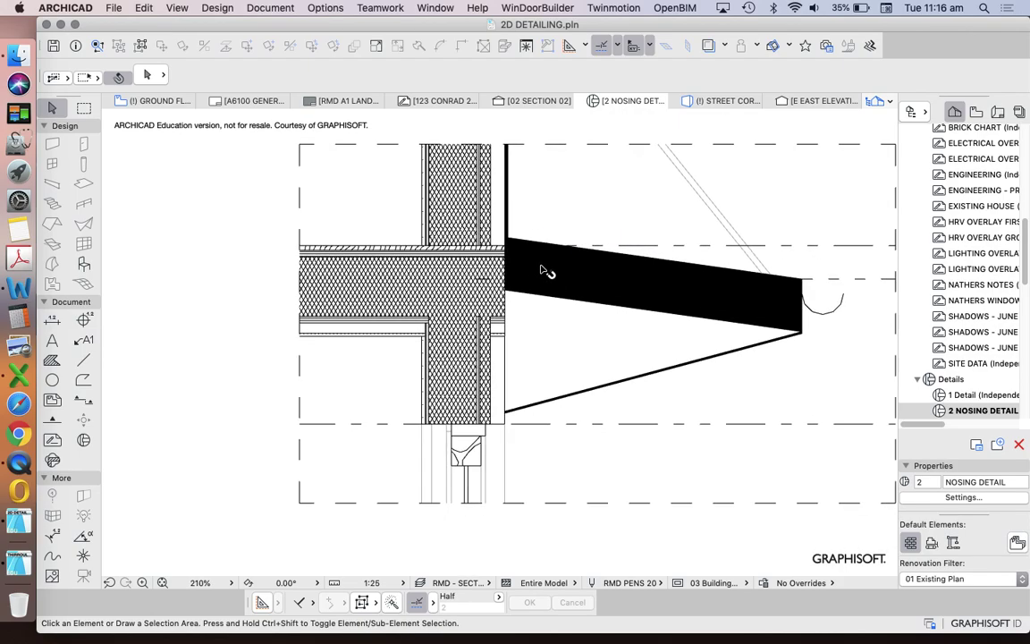
pyautogui.scroll(-2, 541, 271)
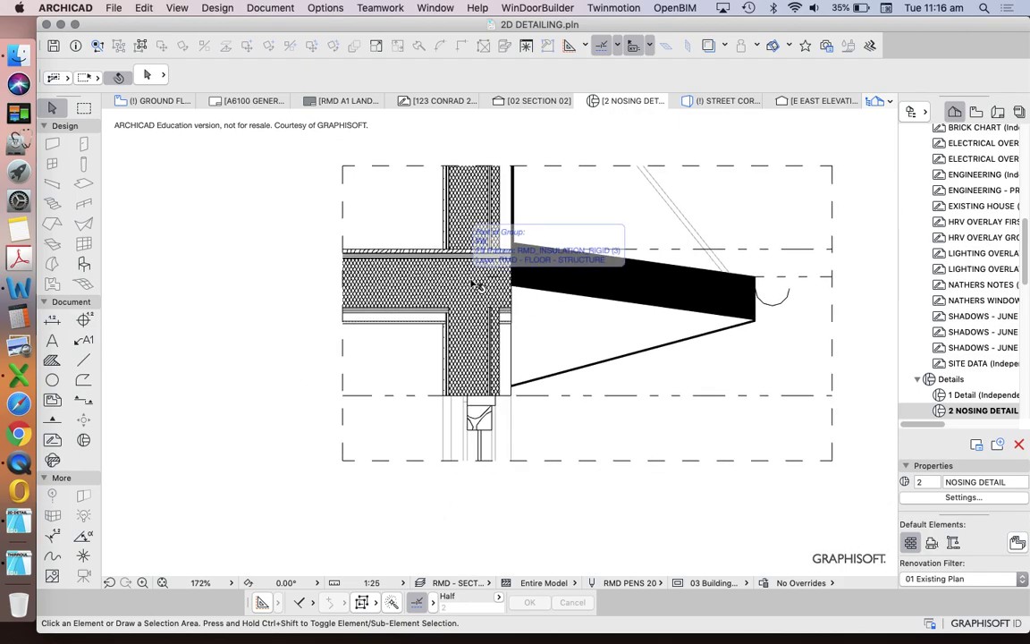
pyautogui.scroll(3, 528, 298)
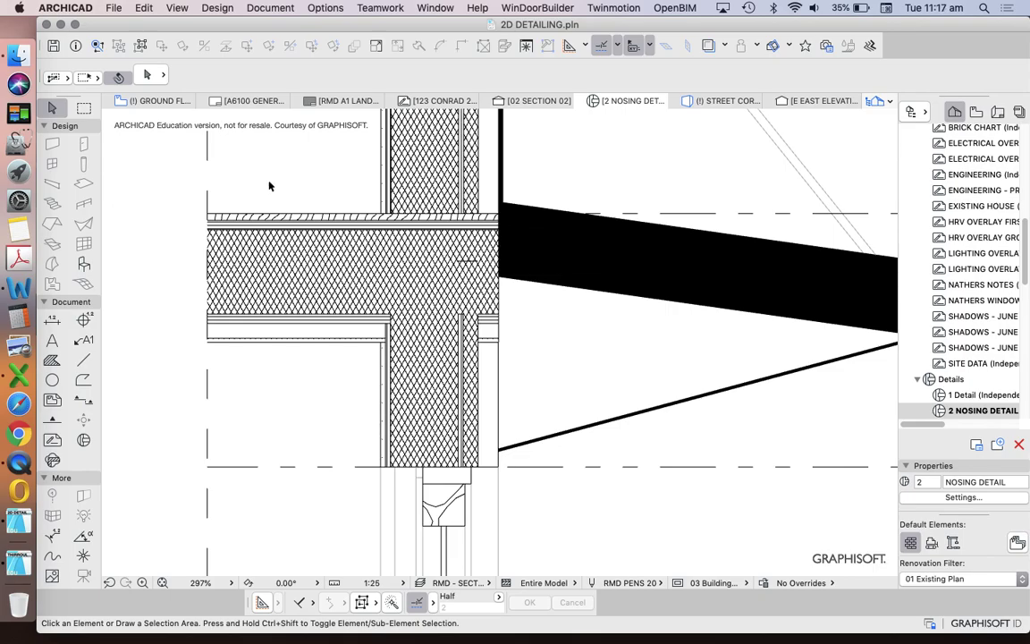
pyautogui.scroll(2, 246, 170)
pyautogui.scroll(-4, 361, 499)
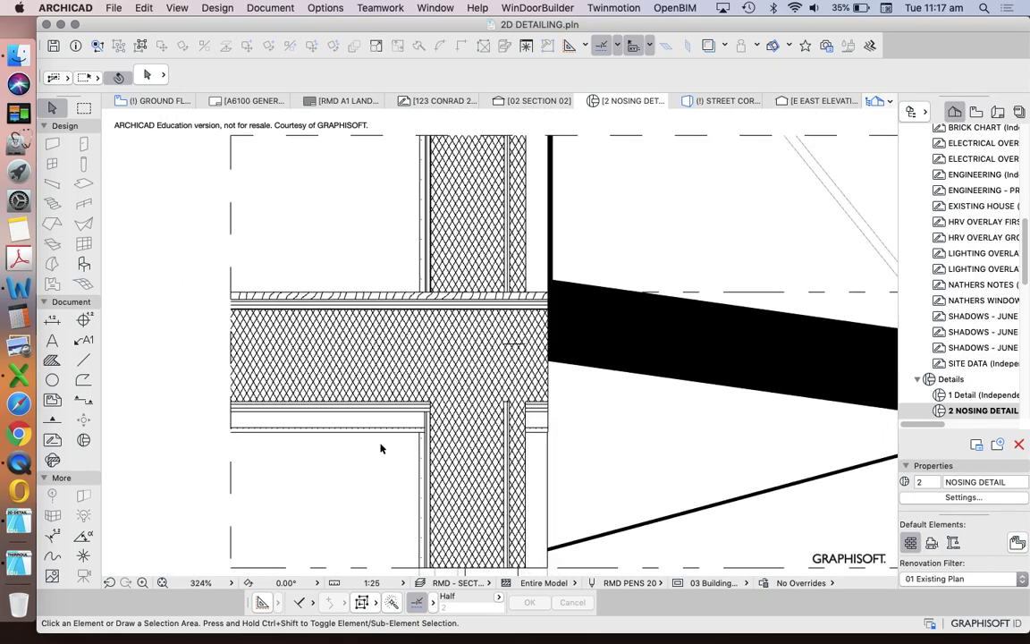
pyautogui.scroll(3, 572, 411)
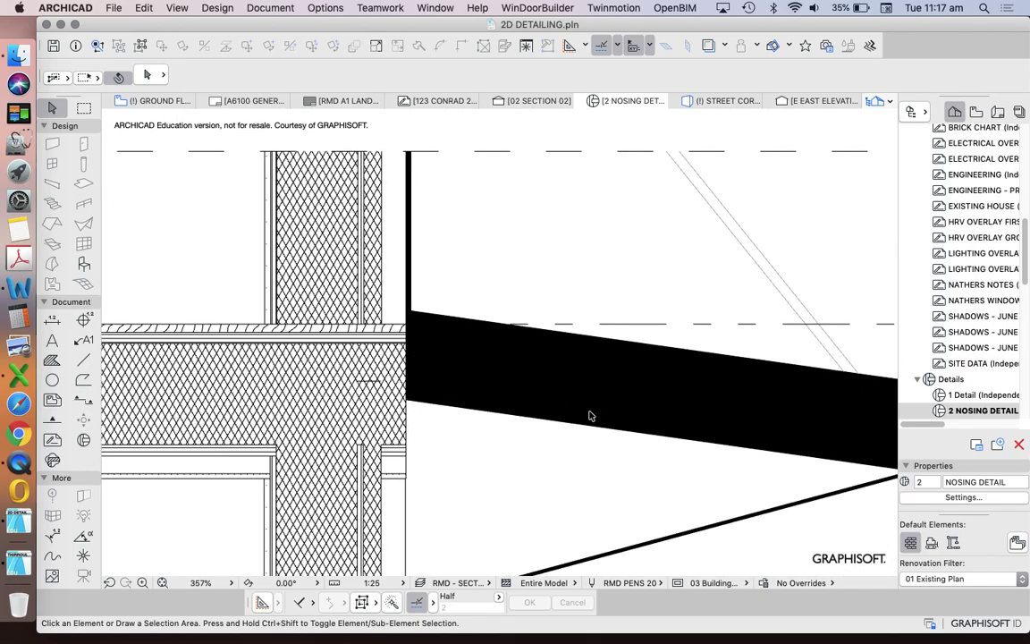
pyautogui.scroll(-3, 656, 394)
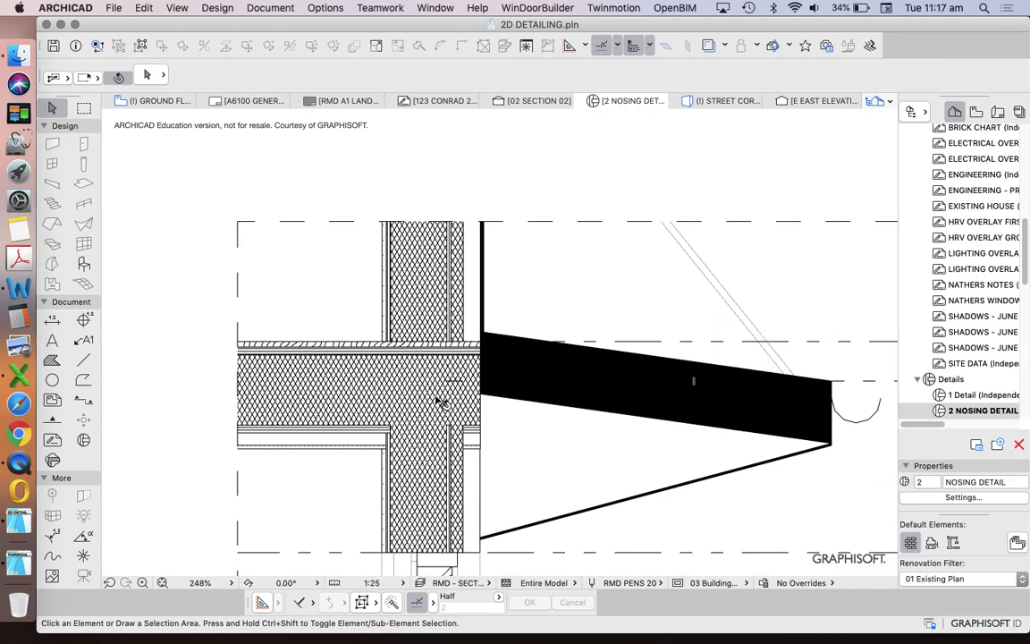
pyautogui.scroll(5, 329, 384)
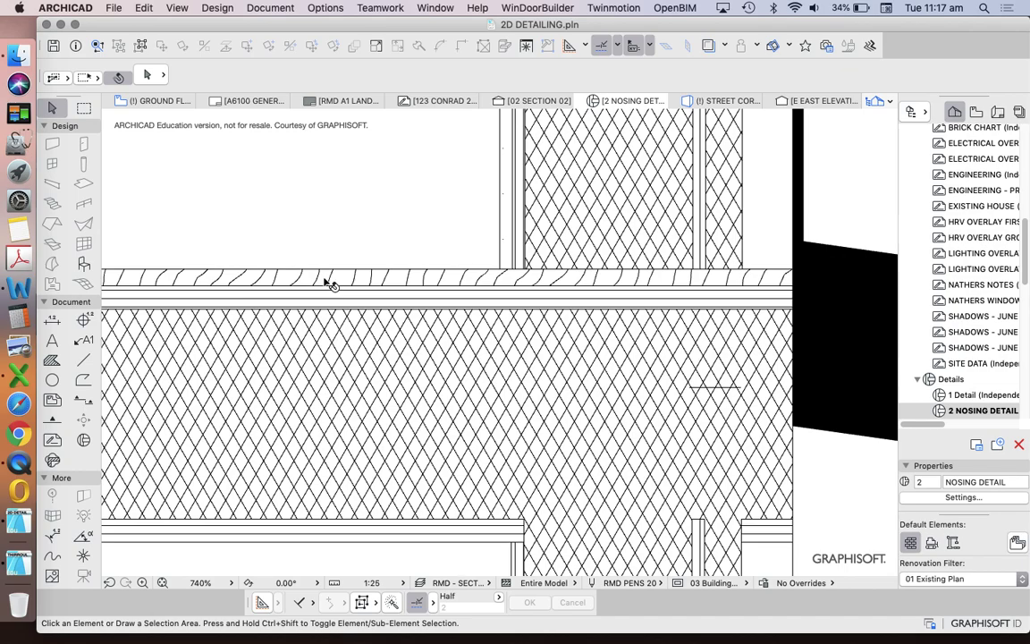
# Inspect the floor build-up's top strip, timber and plywood layers individually, then zoom to about 248%
pyautogui.click(348, 274)
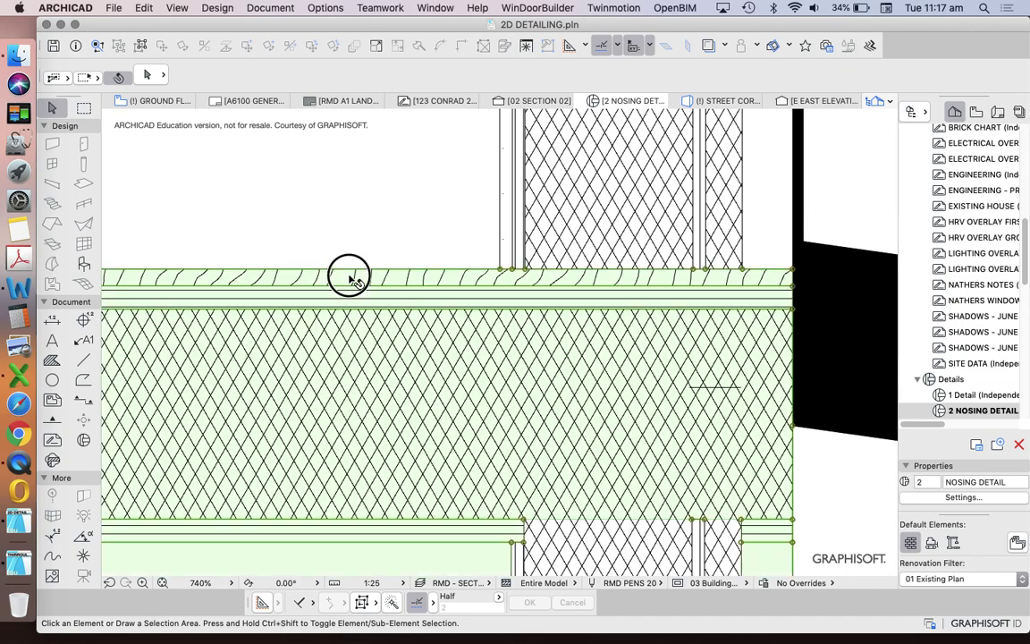
pyautogui.scroll(-3, 412, 256)
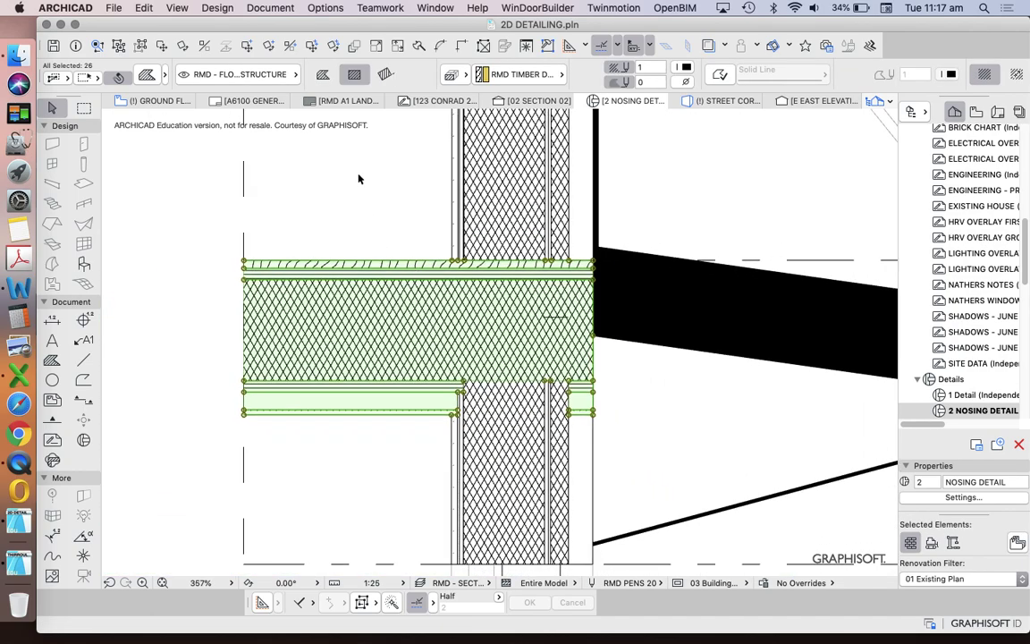
pyautogui.click(339, 164)
pyautogui.click(139, 44)
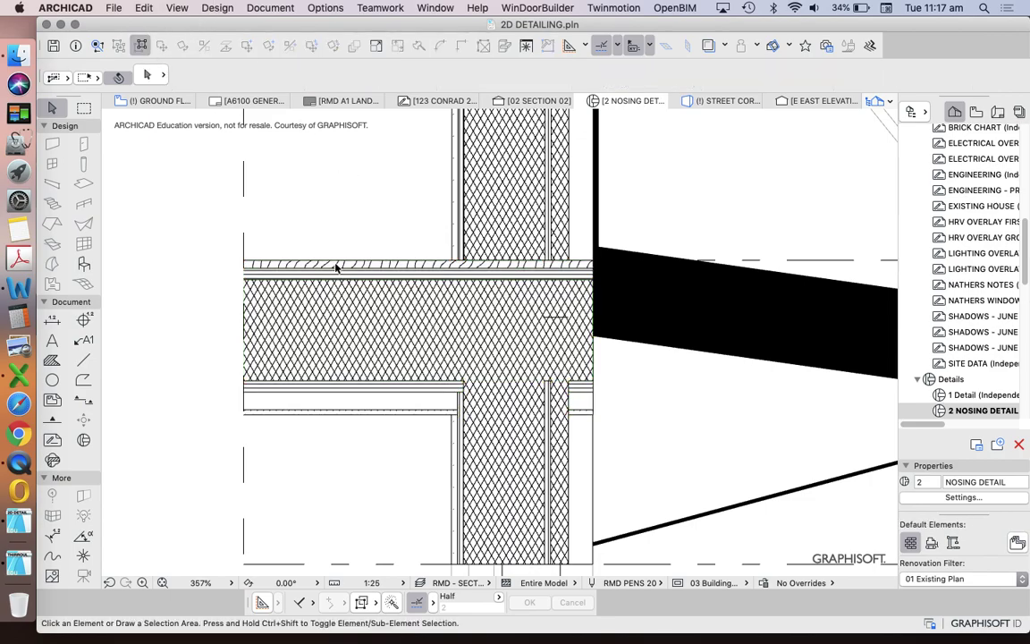
pyautogui.click(301, 260)
pyautogui.scroll(3, 295, 277)
pyautogui.click(331, 249)
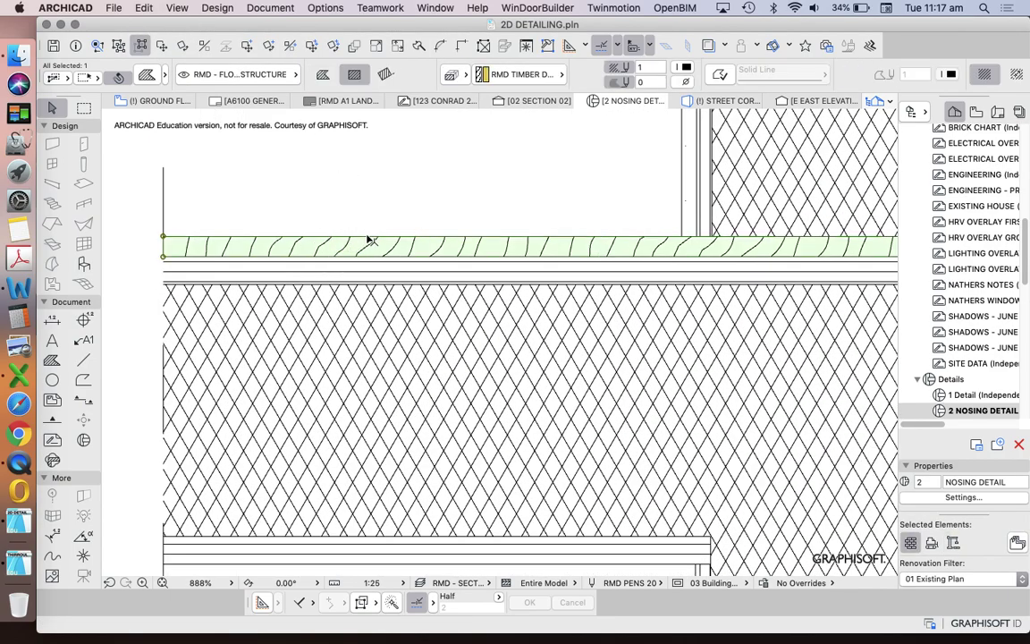
pyautogui.scroll(2, 349, 255)
pyautogui.click(338, 266)
pyautogui.scroll(-6, 346, 241)
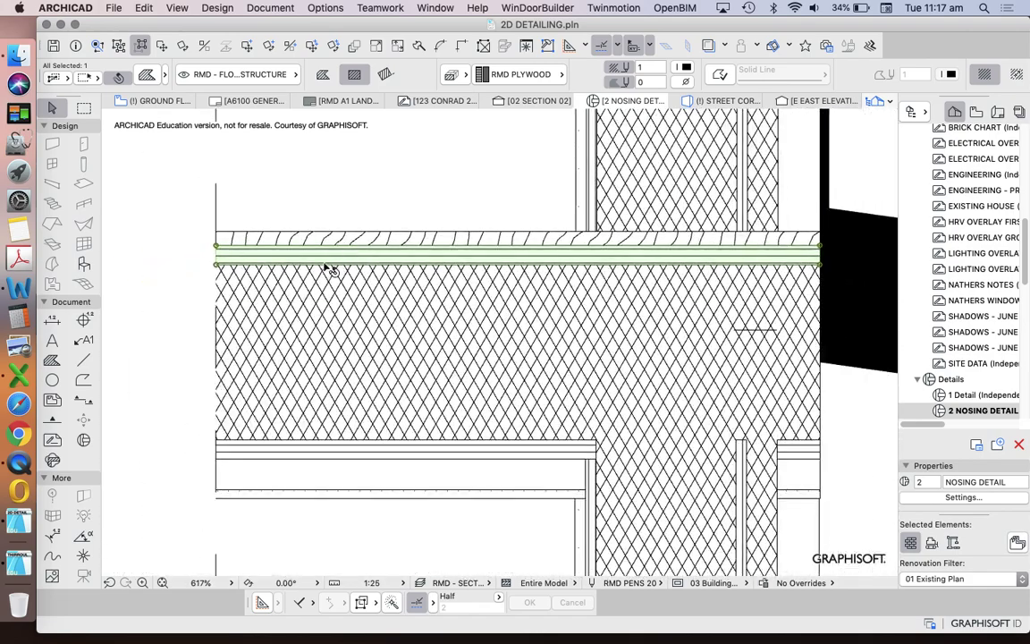
pyautogui.click(353, 195)
pyautogui.scroll(-5, 395, 343)
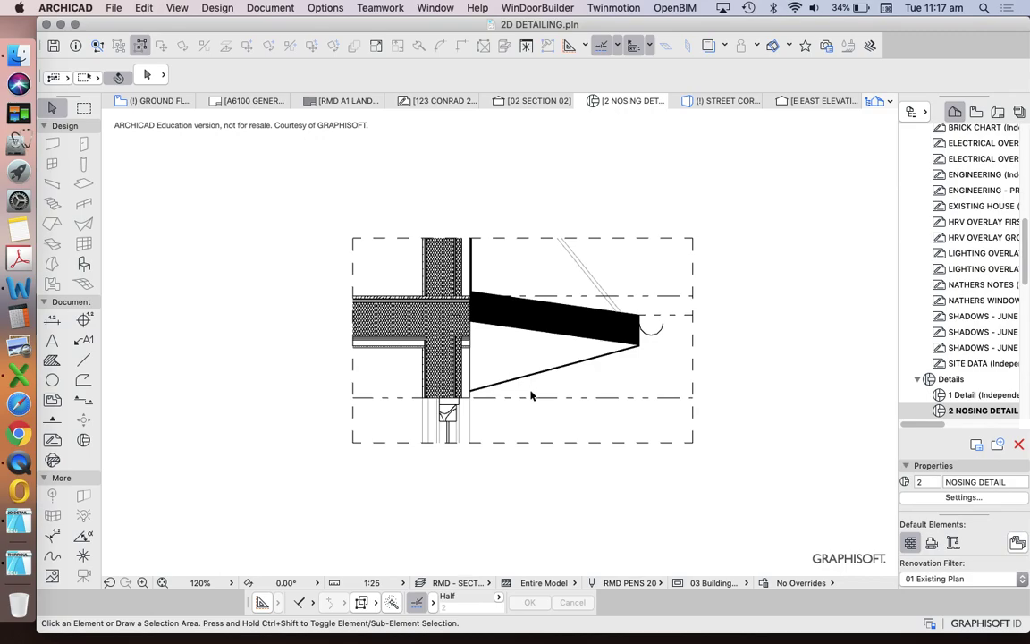
pyautogui.scroll(1, 521, 353)
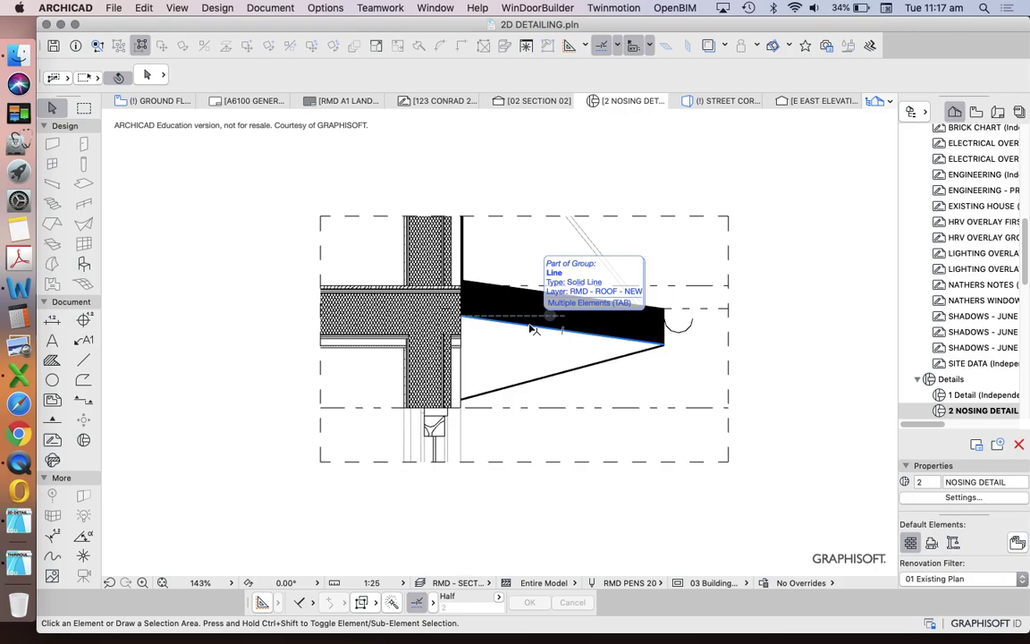
pyautogui.scroll(5, 430, 331)
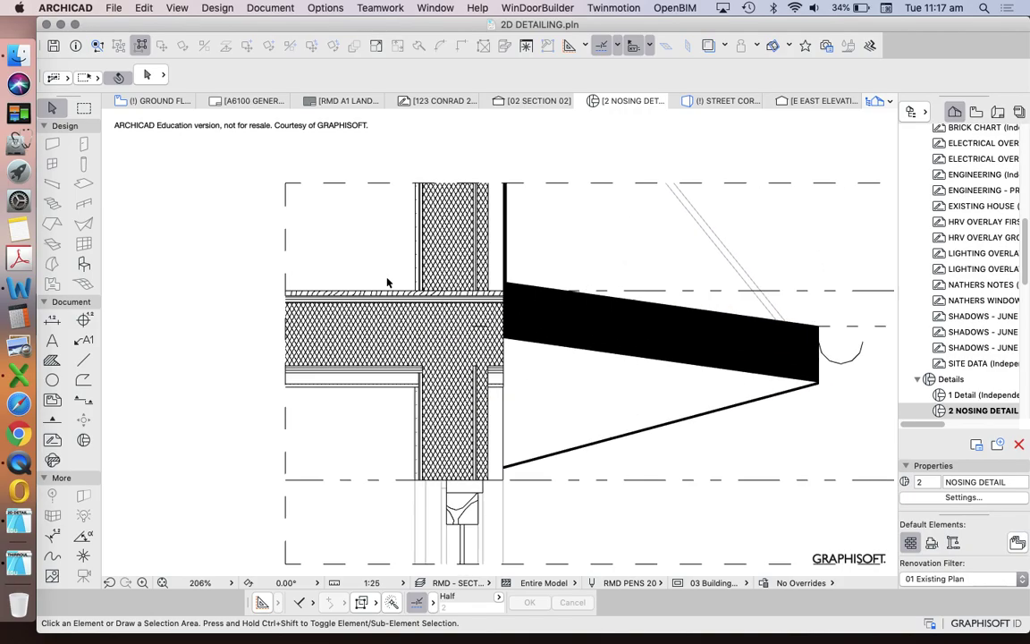
pyautogui.scroll(3, 818, 348)
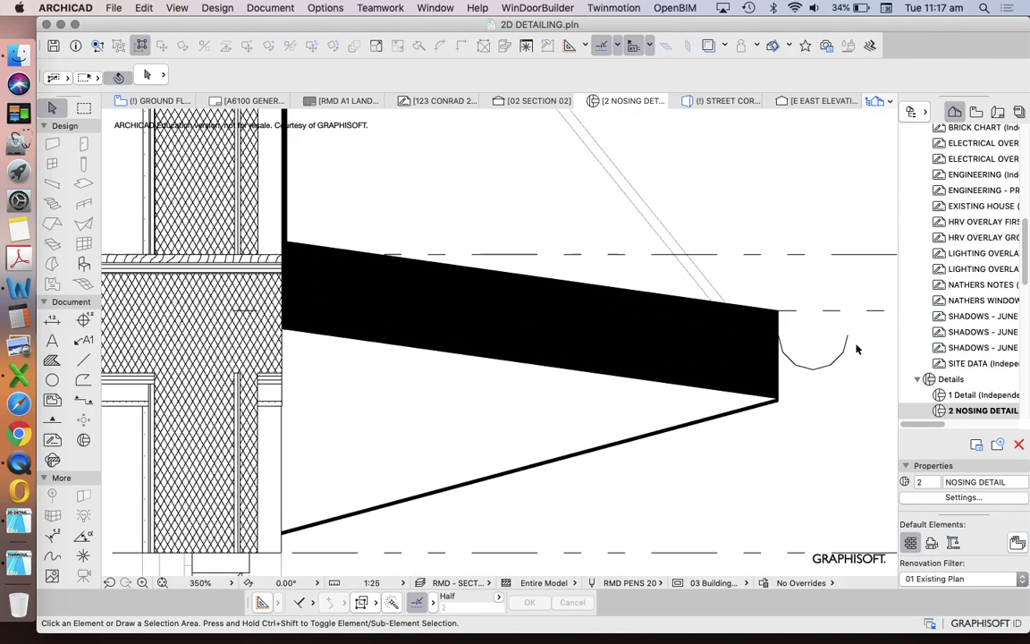
# Stretch the sloping rafter line's top end to its new position
pyautogui.click(617, 172)
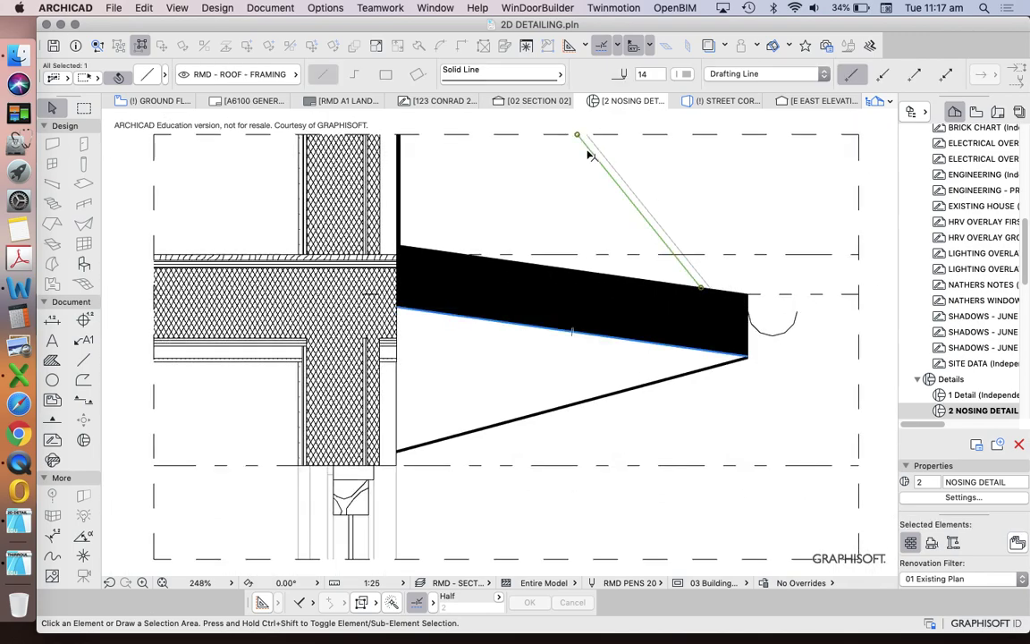
pyautogui.click(577, 133)
pyautogui.click(463, 135)
pyautogui.click(587, 137)
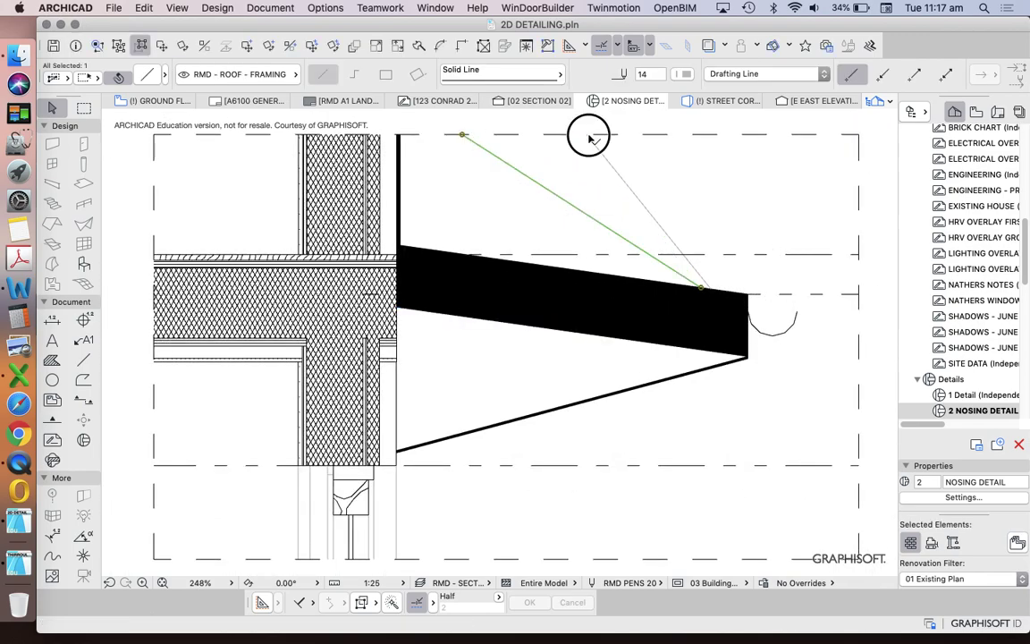
pyautogui.click(464, 135)
pyautogui.press('Escape')
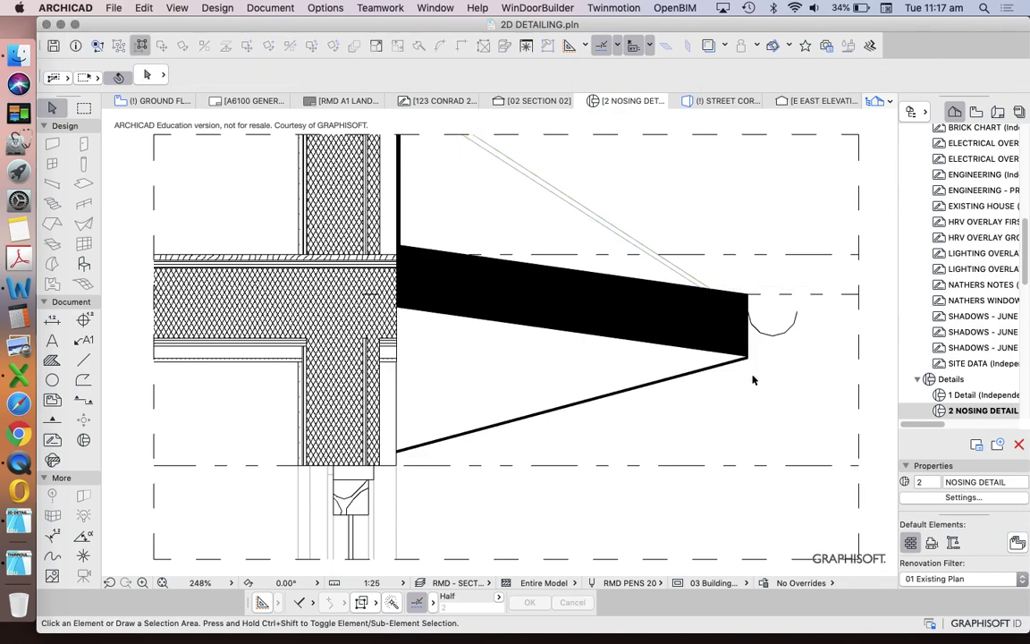
# Rotate the sloped soffit line 15° so it runs horizontal
pyautogui.click(551, 409)
pyautogui.click(483, 420)
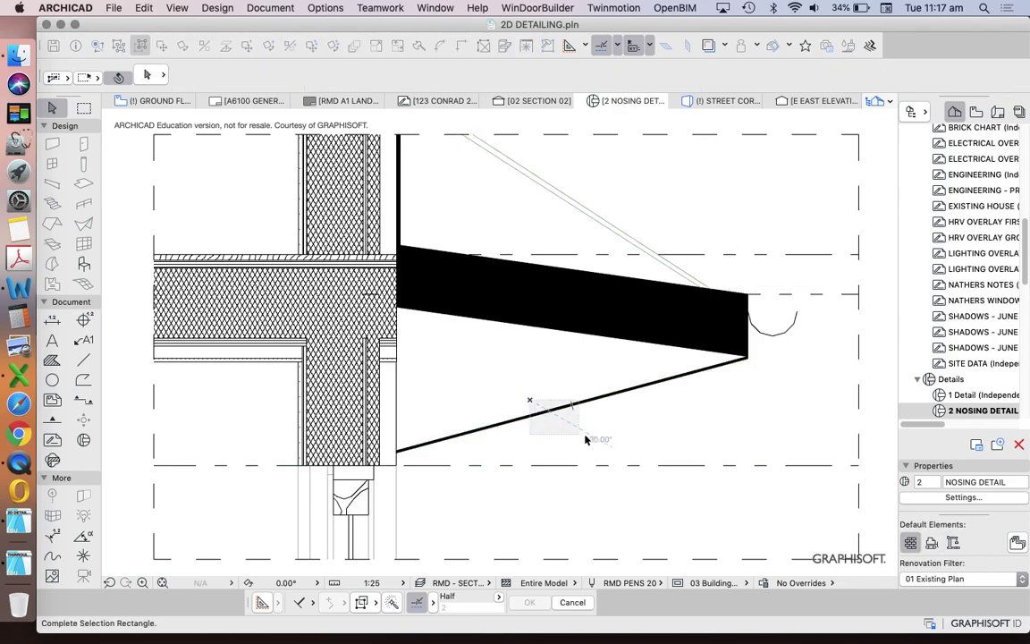
pyautogui.click(525, 373)
pyautogui.rightClick(525, 373)
pyautogui.moveTo(616, 480)
pyautogui.click(768, 491)
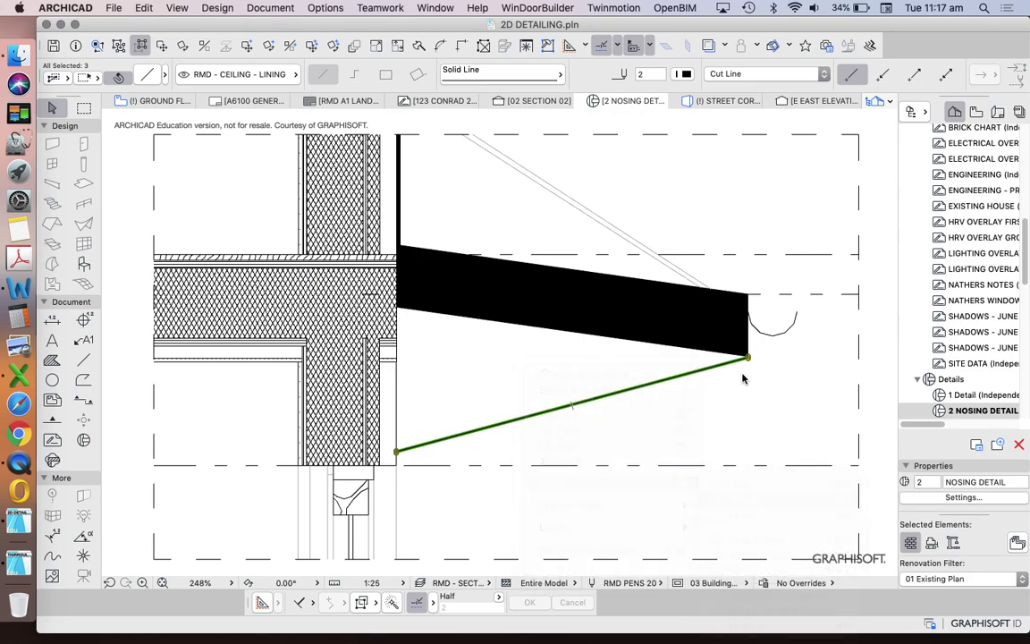
pyautogui.click(749, 358)
pyautogui.click(396, 451)
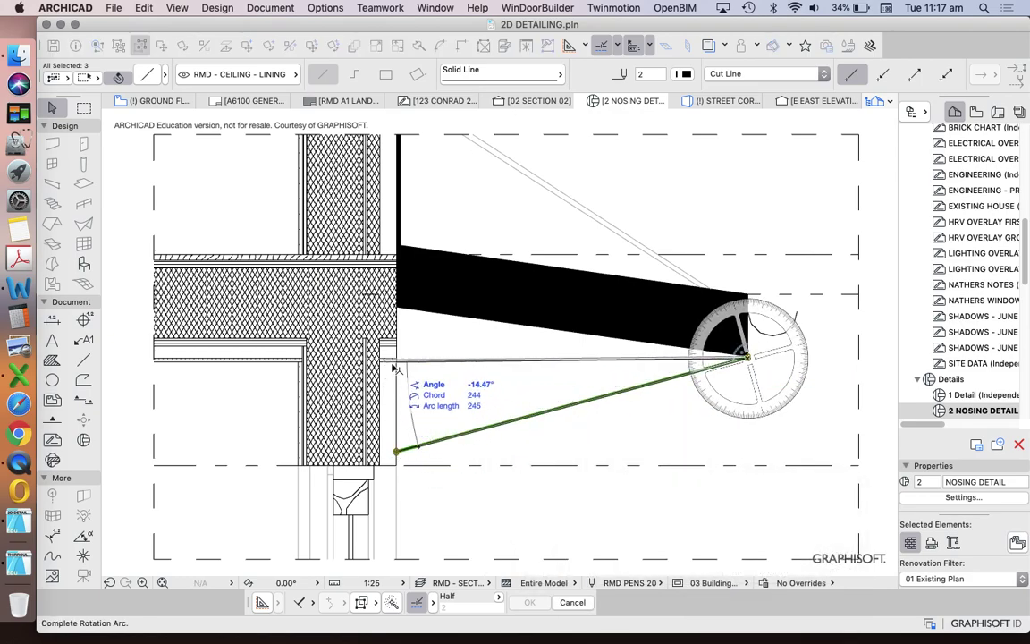
pyautogui.click(384, 359)
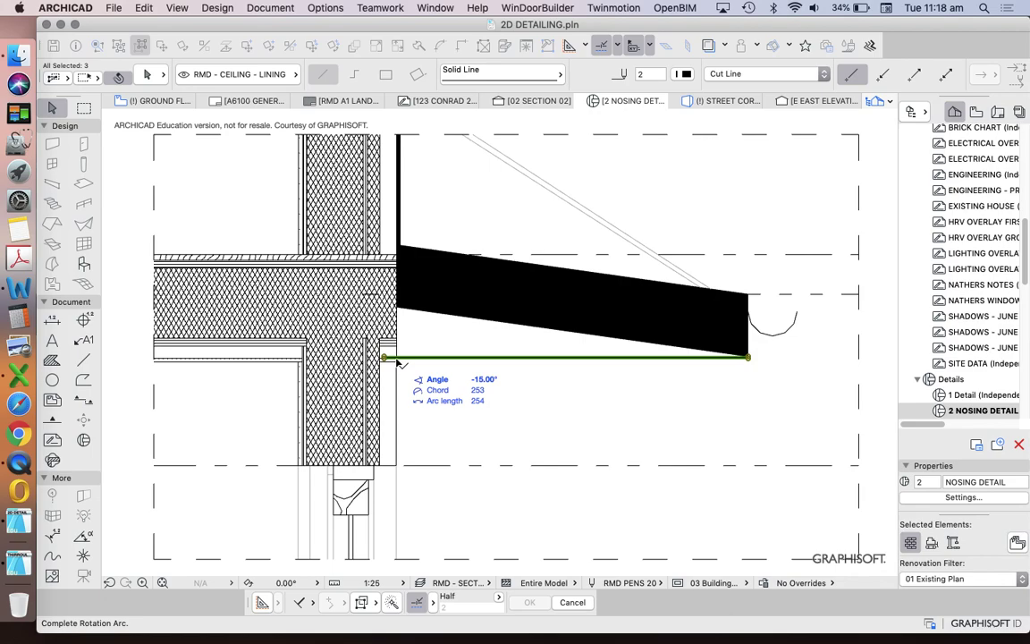
# Split the horizontal soffit line at the wall face
pyautogui.click(376, 45)
pyautogui.click(396, 376)
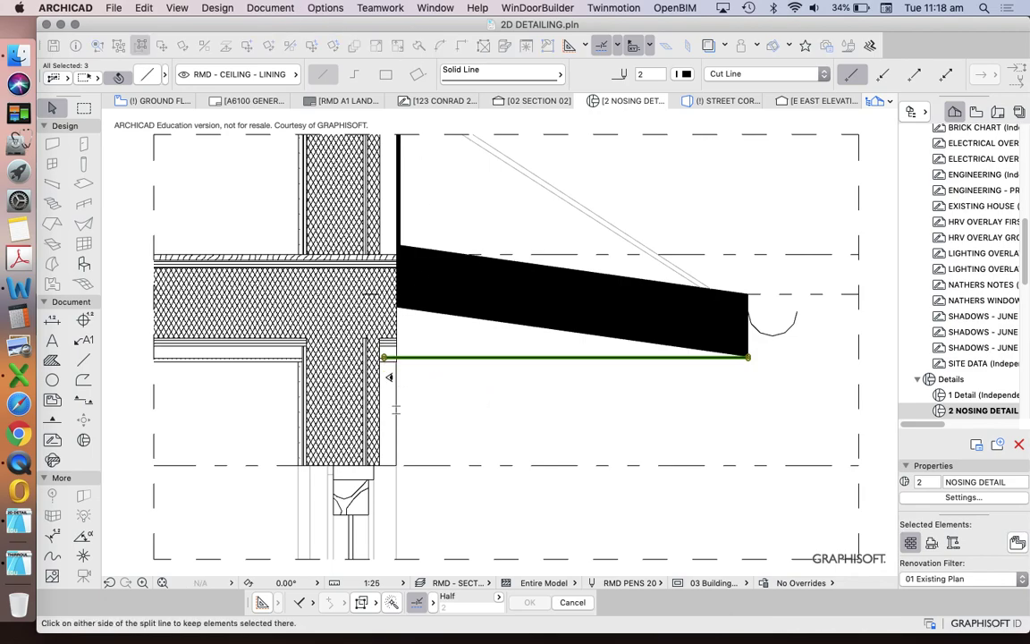
pyautogui.click(391, 374)
pyautogui.click(488, 398)
pyautogui.scroll(-5, 679, 395)
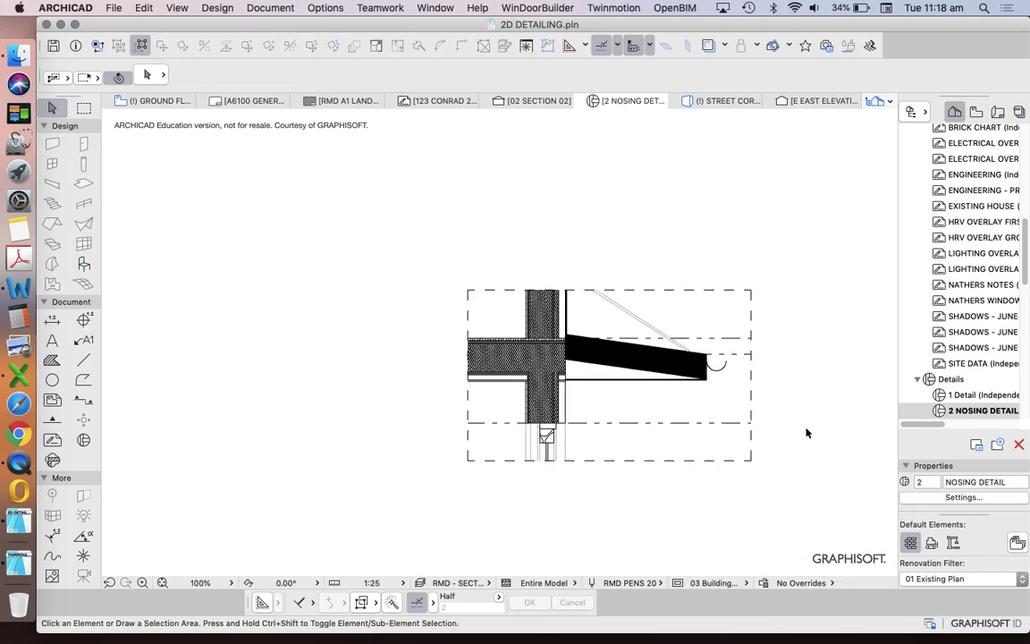
# Rebuild 2 NOSING DETAIL from its source view to restore the original sloped soffit line
pyautogui.scroll(-3, 947, 324)
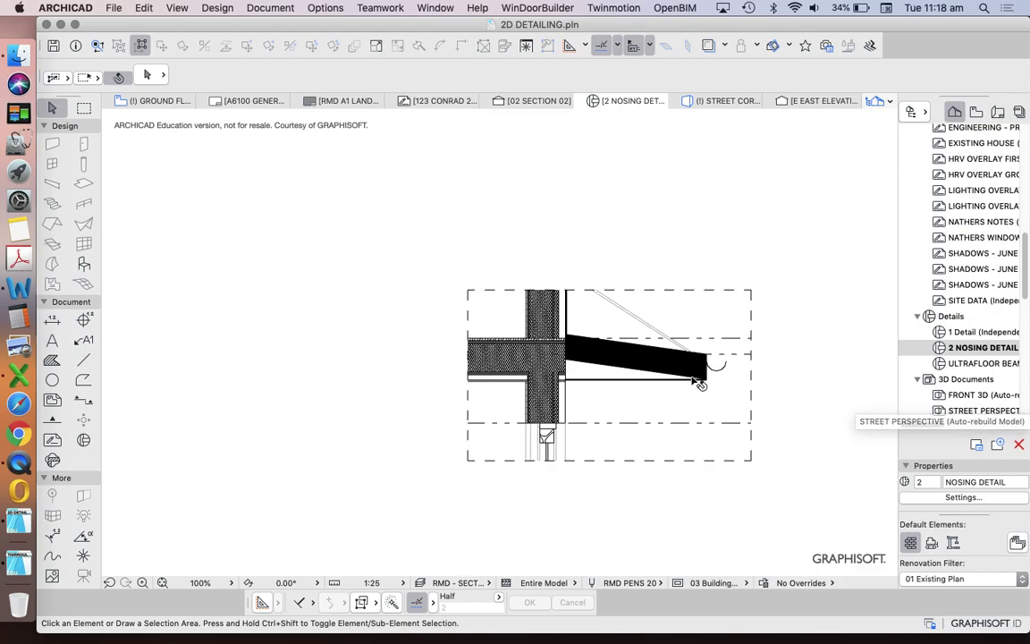
pyautogui.rightClick(977, 348)
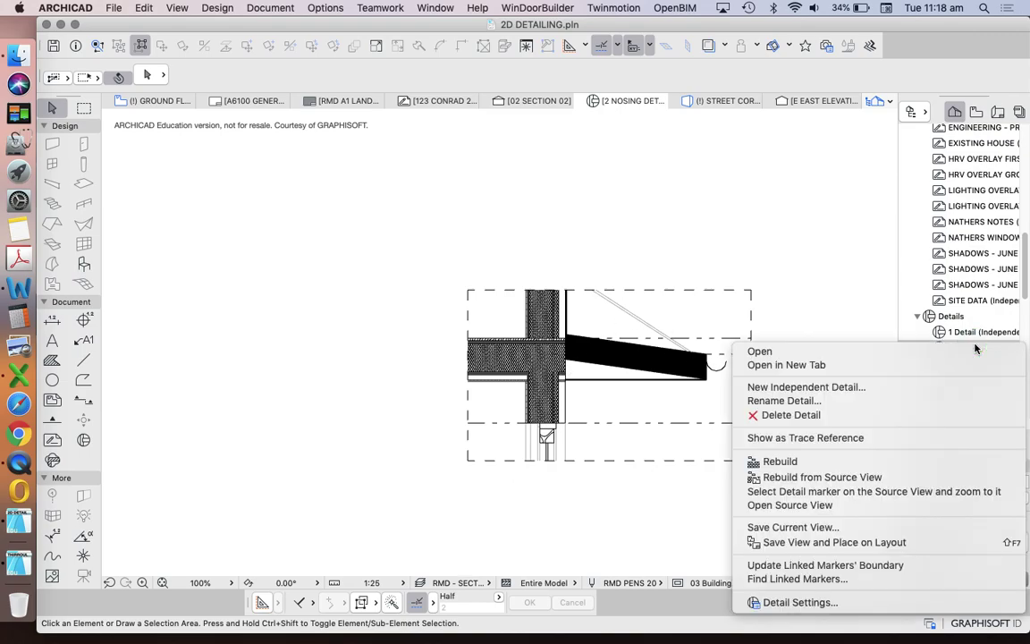
pyautogui.click(861, 476)
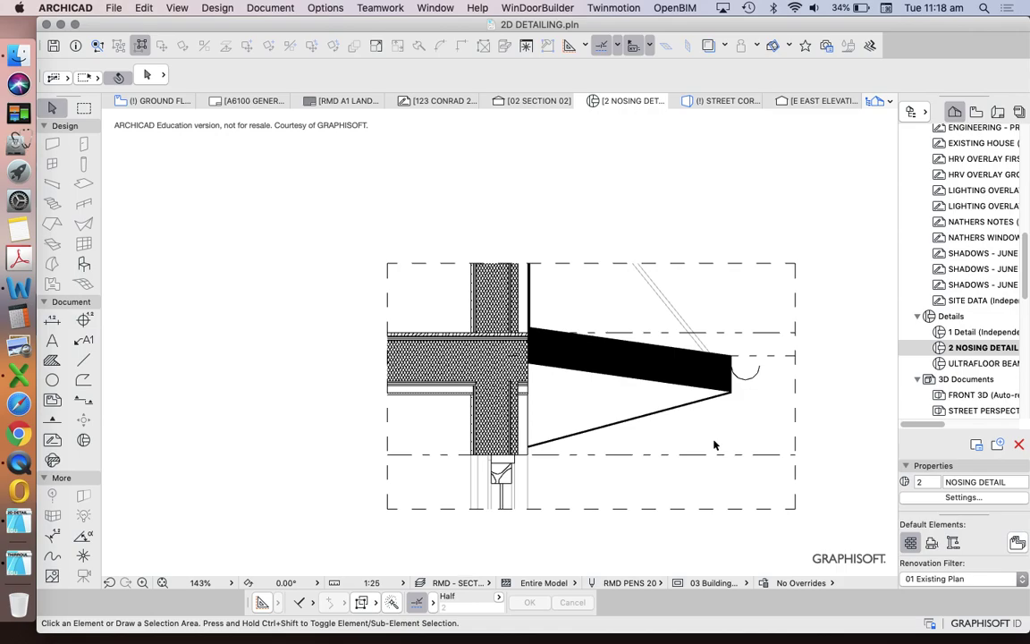
# Draw a Solid Line from the nosing tip up to the top of the wall face
pyautogui.click(83, 360)
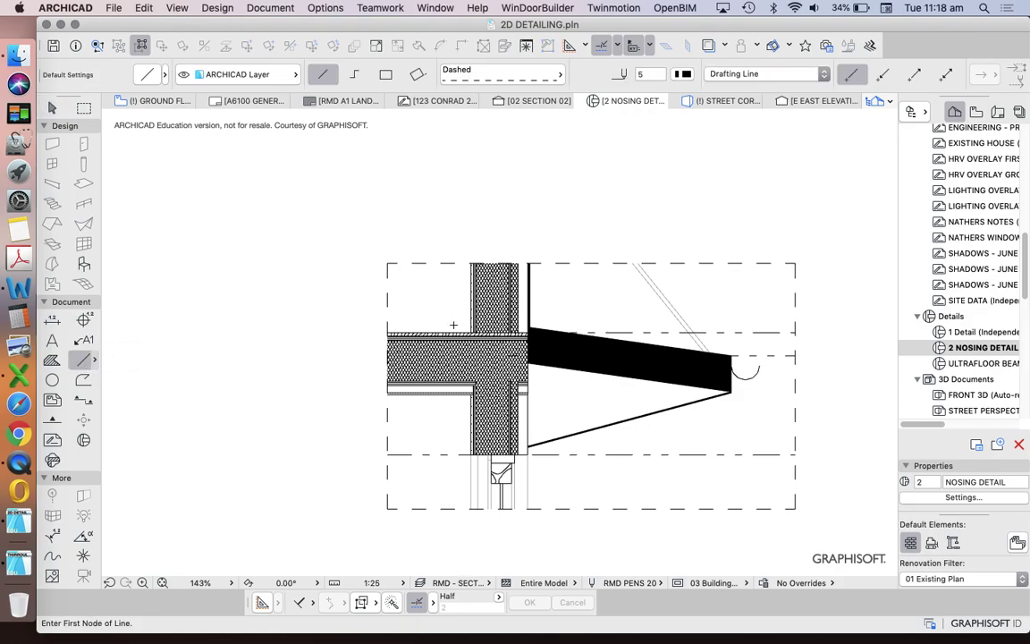
pyautogui.scroll(3, 548, 348)
pyautogui.click(467, 81)
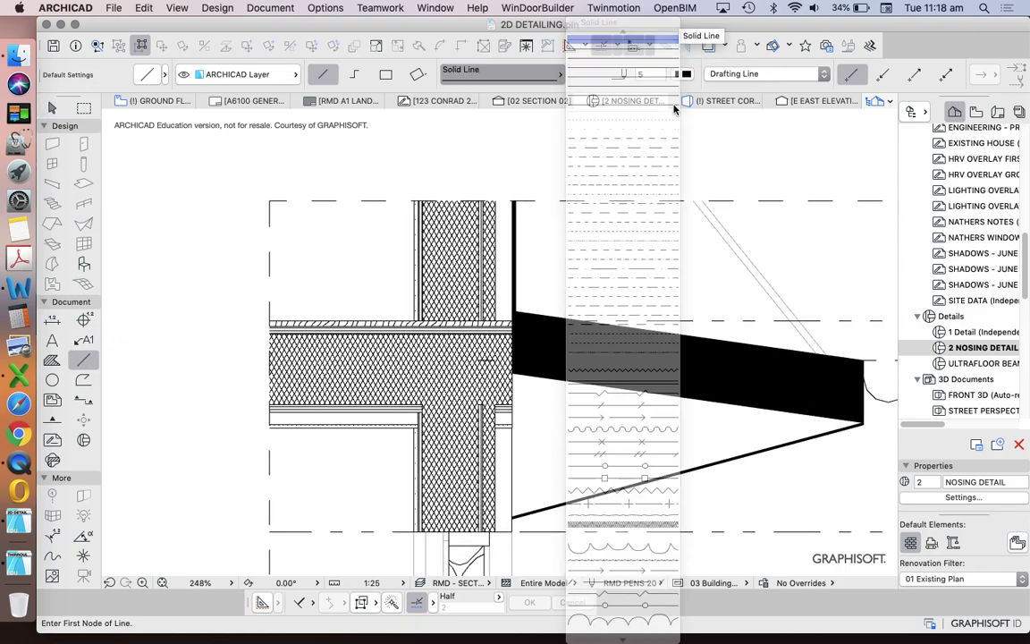
pyautogui.click(626, 62)
pyautogui.click(824, 356)
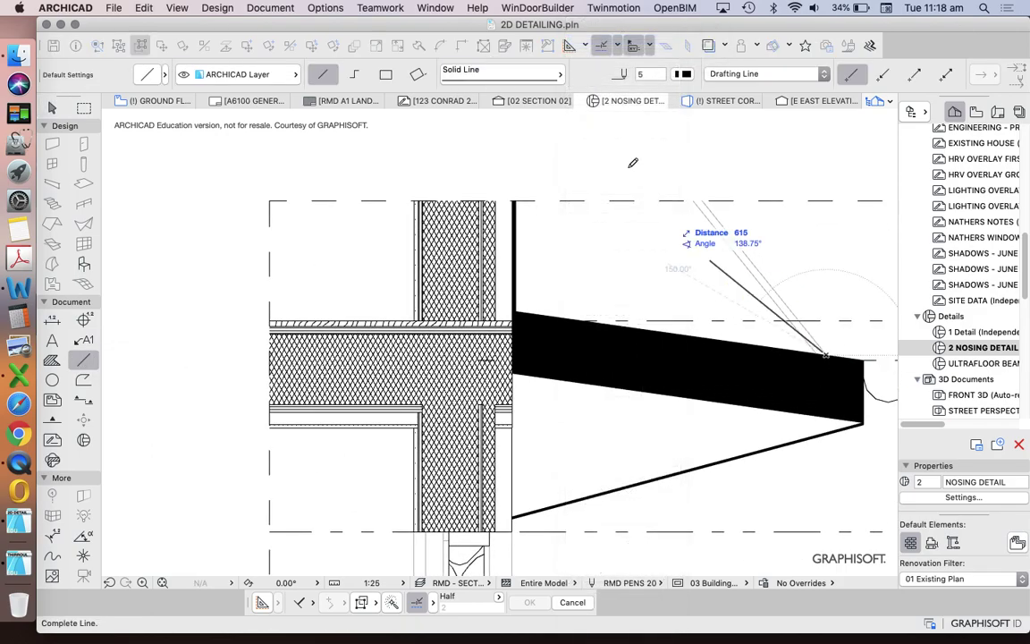
pyautogui.click(516, 204)
# Drag a parallel copy of the new line, offset 20, just beside it
pyautogui.keyDown('shift'); pyautogui.click(631, 260); pyautogui.keyUp('shift')
pyautogui.rightClick(628, 159)
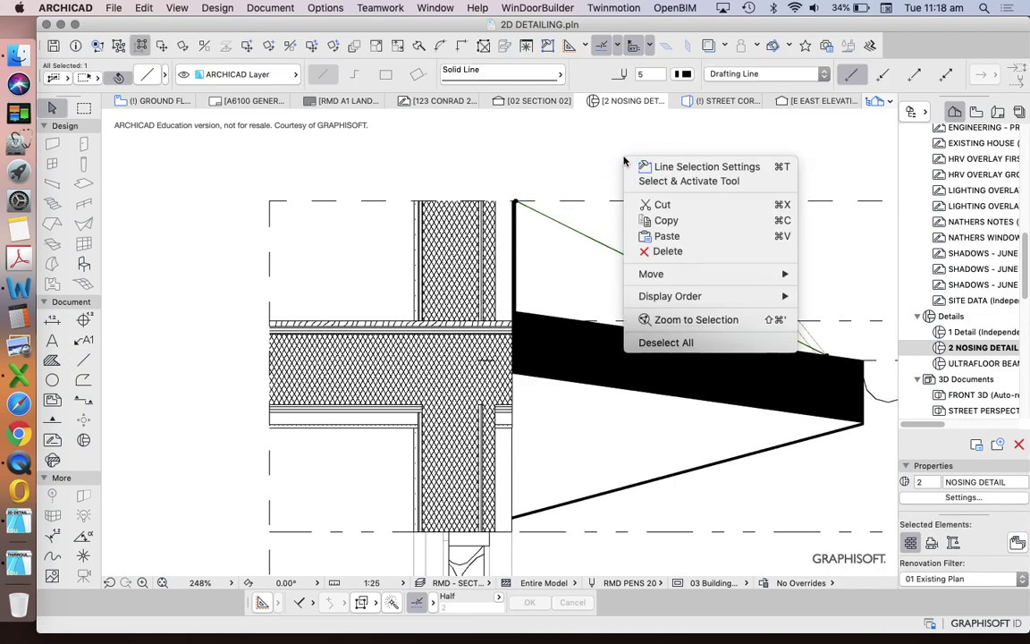
pyautogui.moveTo(683, 273)
pyautogui.click(866, 336)
pyautogui.click(655, 273)
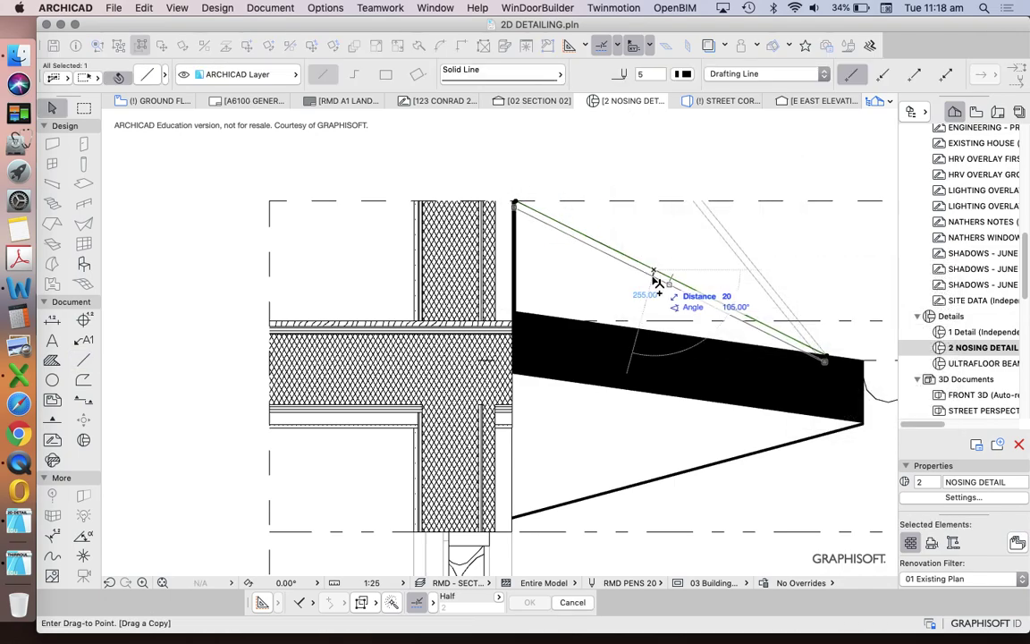
pyautogui.click(662, 280)
pyautogui.scroll(-3, 662, 256)
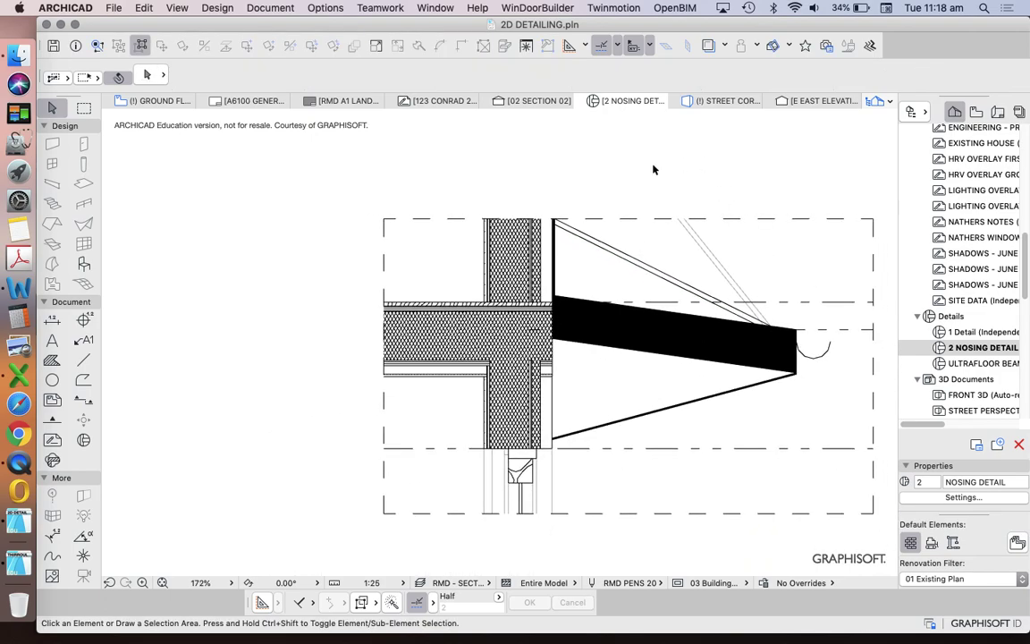
pyautogui.rightClick(967, 349)
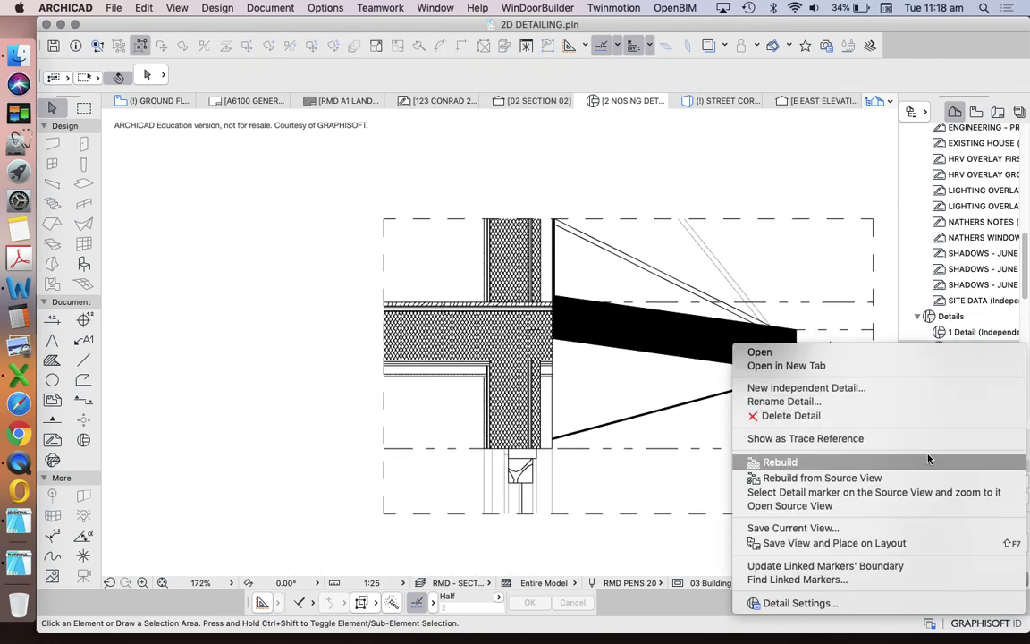
# Rebuild 2 NOSING DETAIL from its source view
pyautogui.click(703, 221)
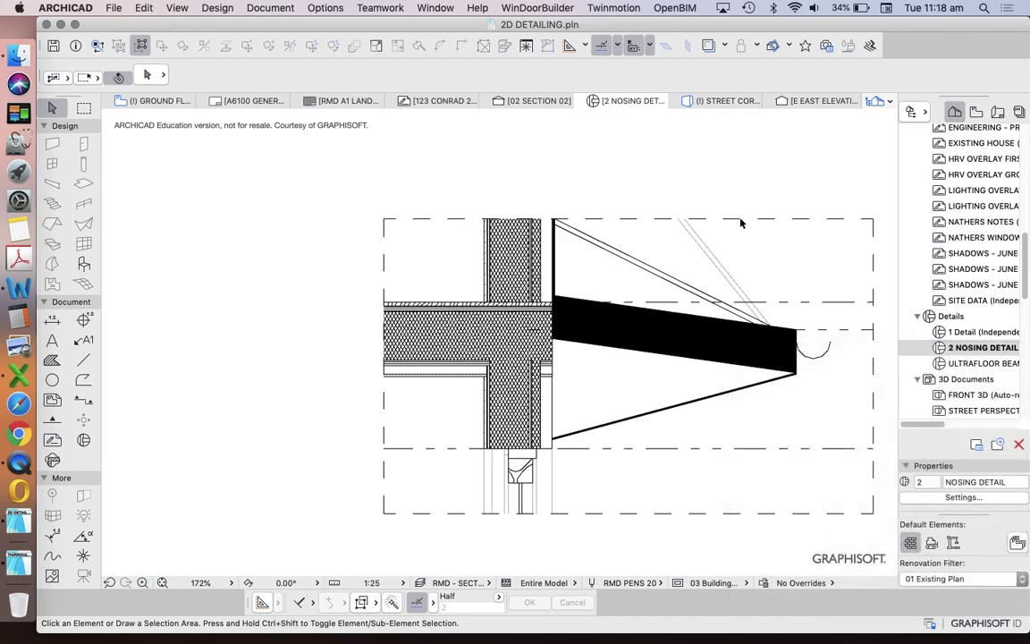
pyautogui.click(666, 195)
pyautogui.click(759, 278)
pyautogui.click(738, 190)
pyautogui.rightClick(732, 160)
pyautogui.click(809, 250)
# Check the rebuilt detail's diagonal double line from wall top to nosing, then zoom out
pyautogui.scroll(-3, 726, 258)
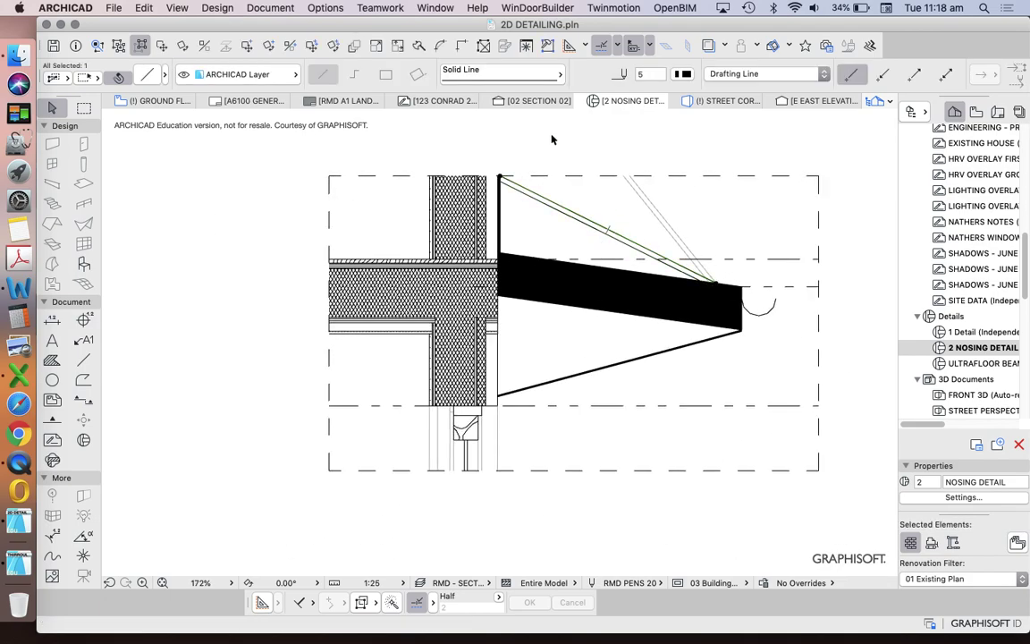
pyautogui.click(662, 226)
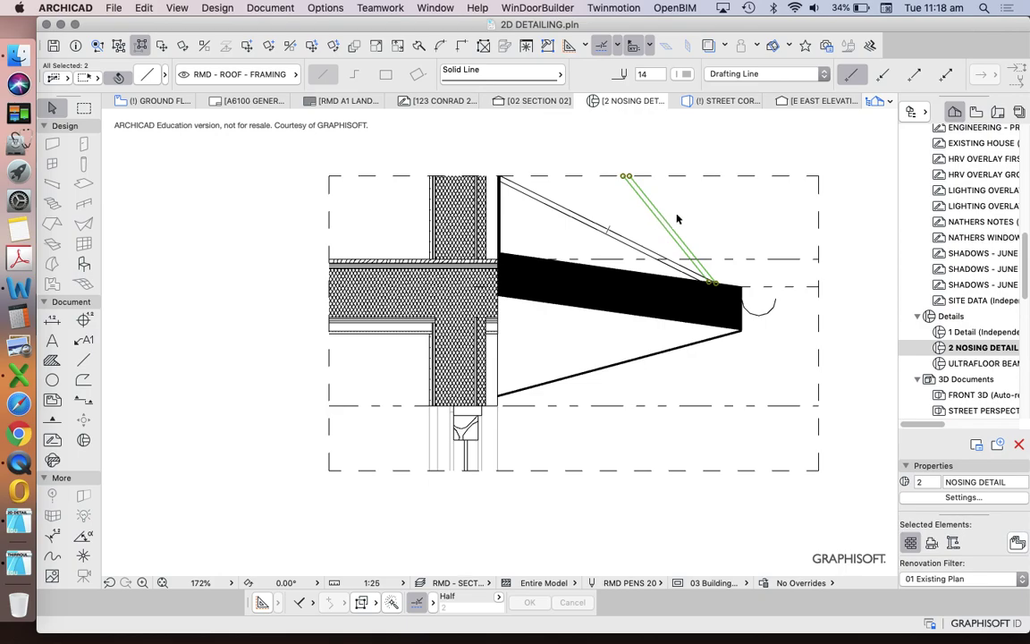
pyautogui.scroll(-3, 622, 258)
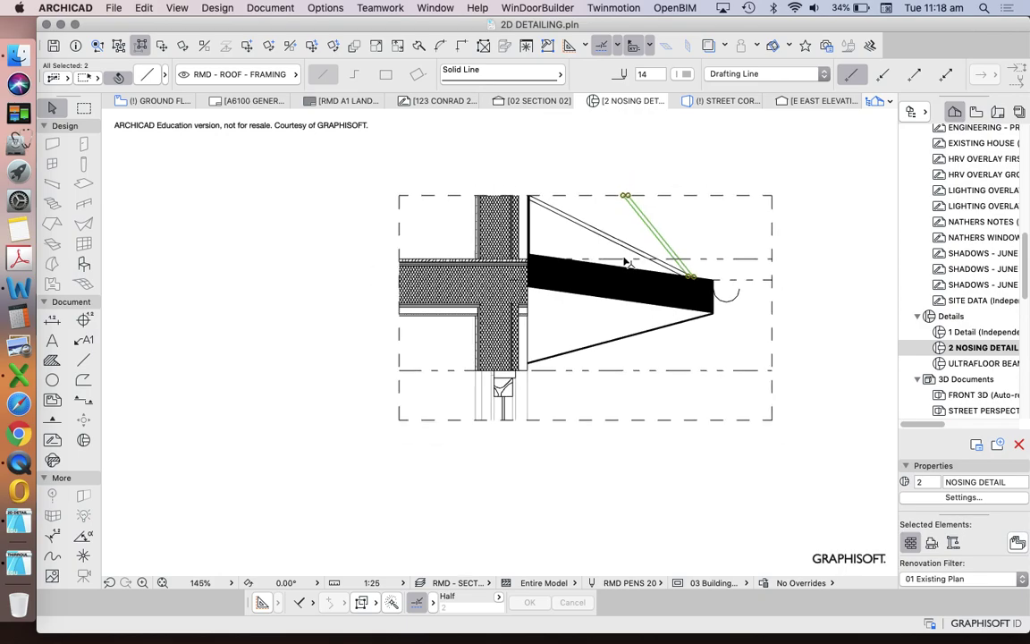
pyautogui.click(565, 173)
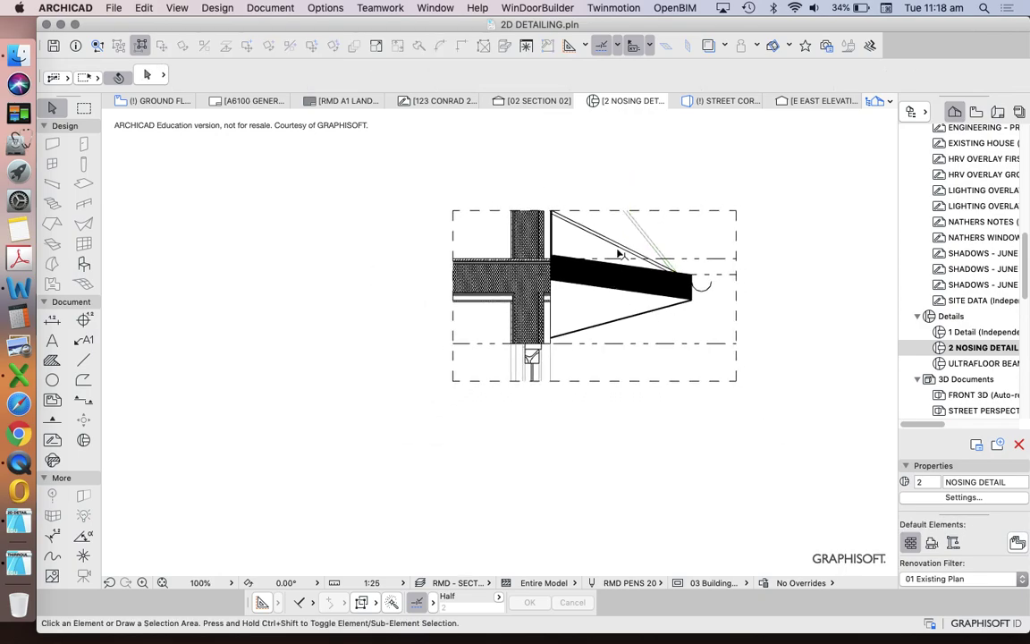
pyautogui.scroll(4, 619, 257)
pyautogui.scroll(-2, 590, 269)
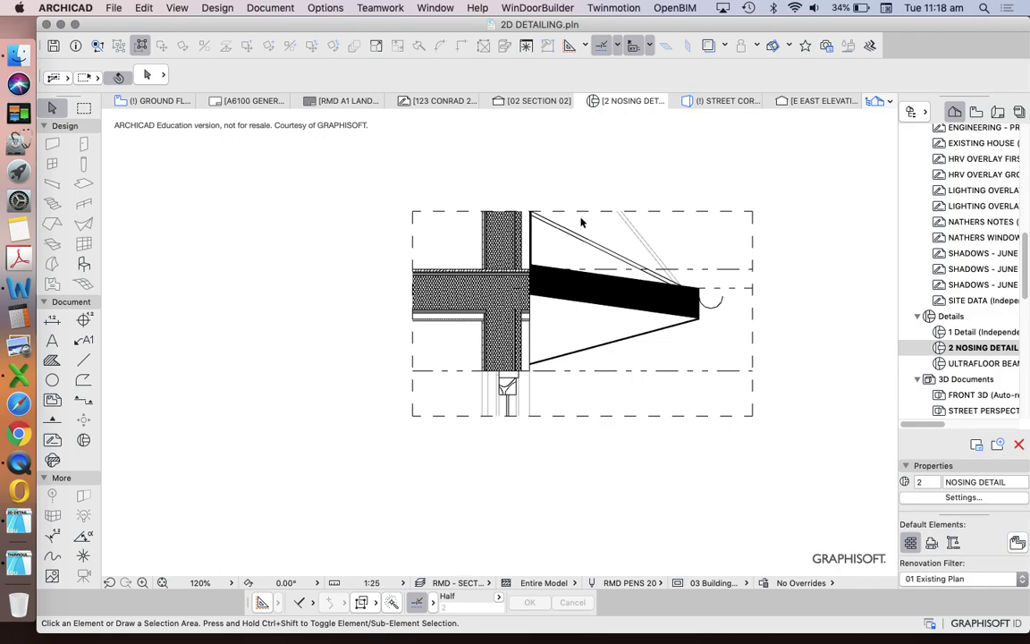
pyautogui.scroll(5, 541, 264)
pyautogui.scroll(-3, 611, 334)
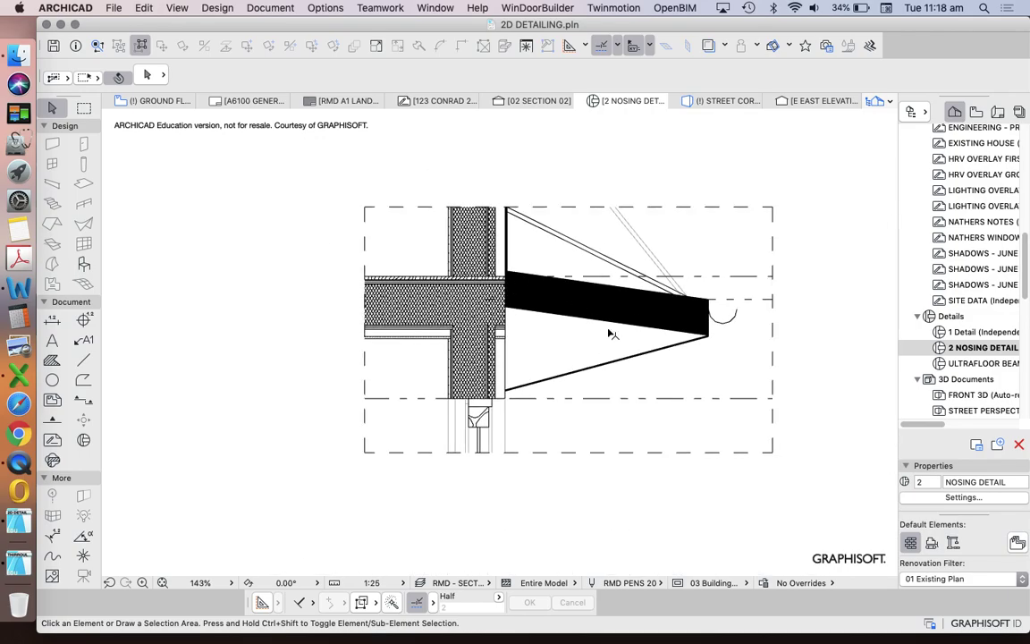
pyautogui.scroll(-2, 626, 340)
pyautogui.scroll(2, 588, 333)
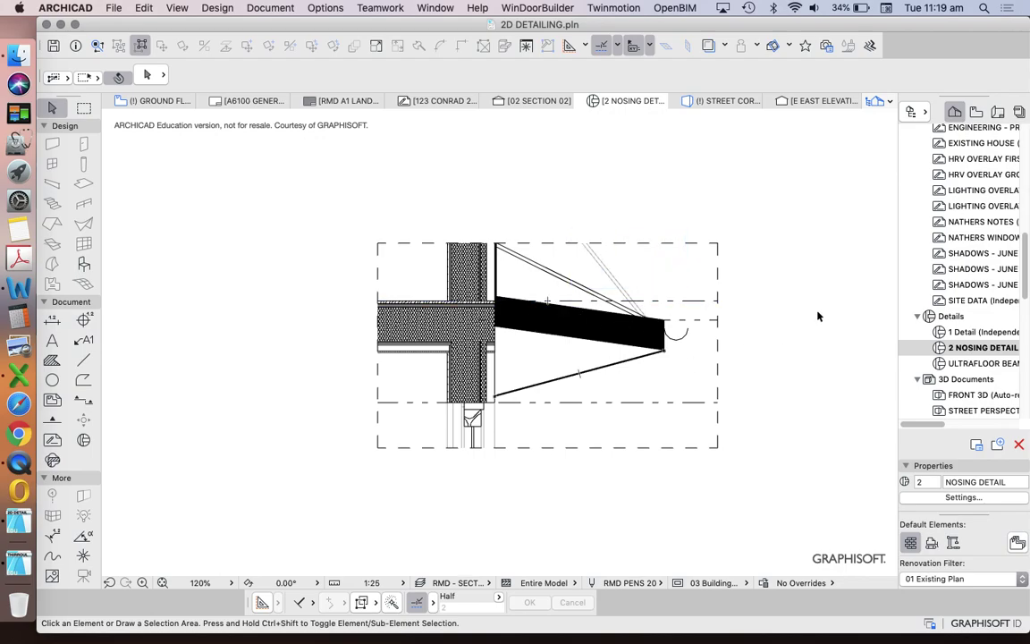
pyautogui.scroll(-3, 568, 331)
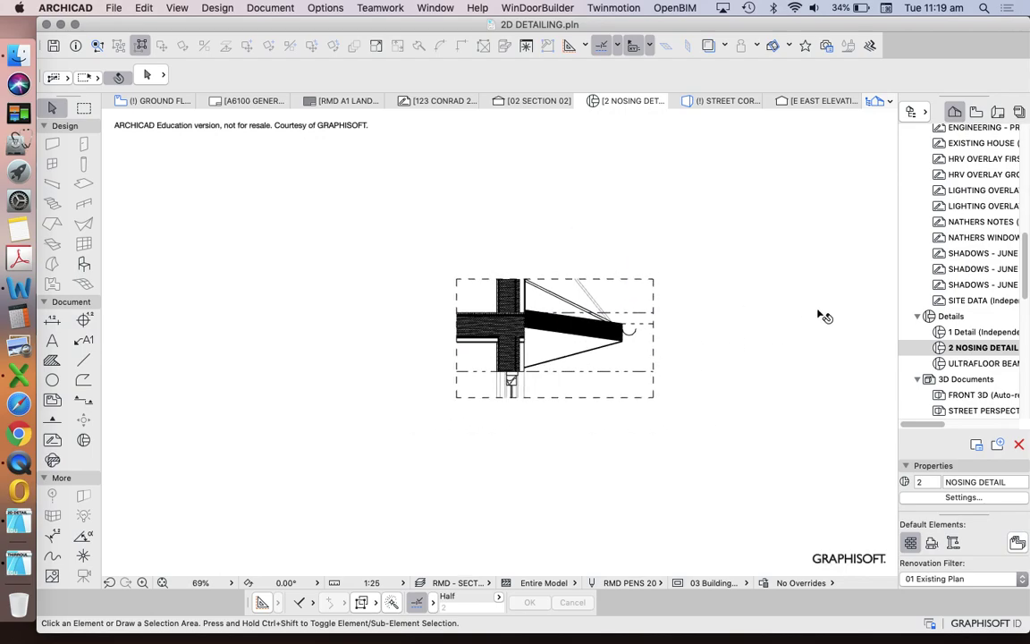
# On 02 SECTION 02, delete the NOSING DETAIL marker together with its viewpoint
pyautogui.scroll(-1, 993, 261)
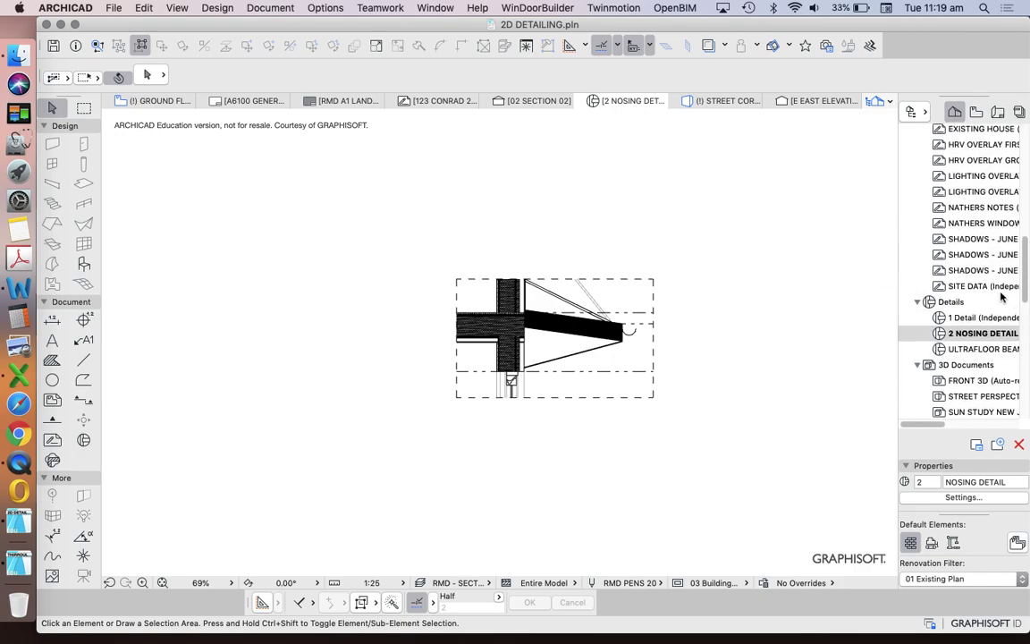
pyautogui.scroll(1, 1011, 344)
pyautogui.scroll(15, 1029, 276)
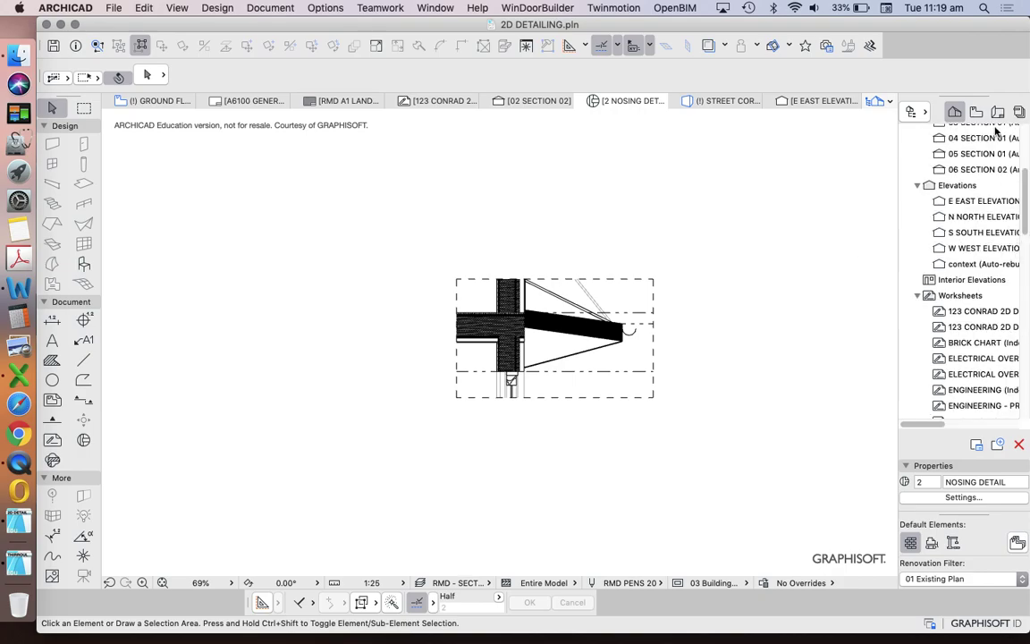
pyautogui.click(964, 257)
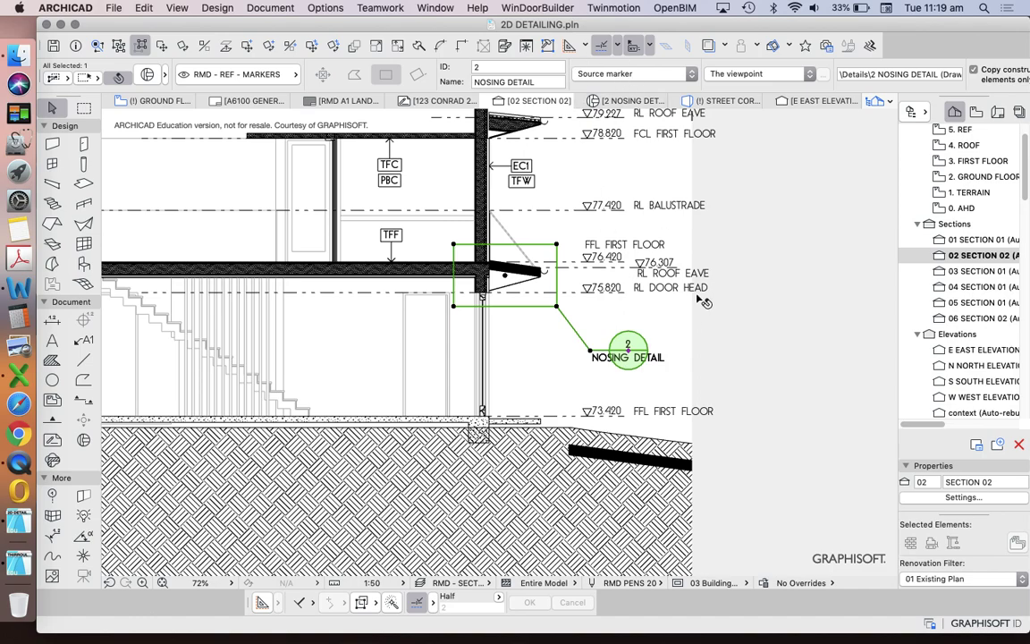
pyautogui.click(702, 301)
pyautogui.click(628, 347)
pyautogui.press('BackSpace')
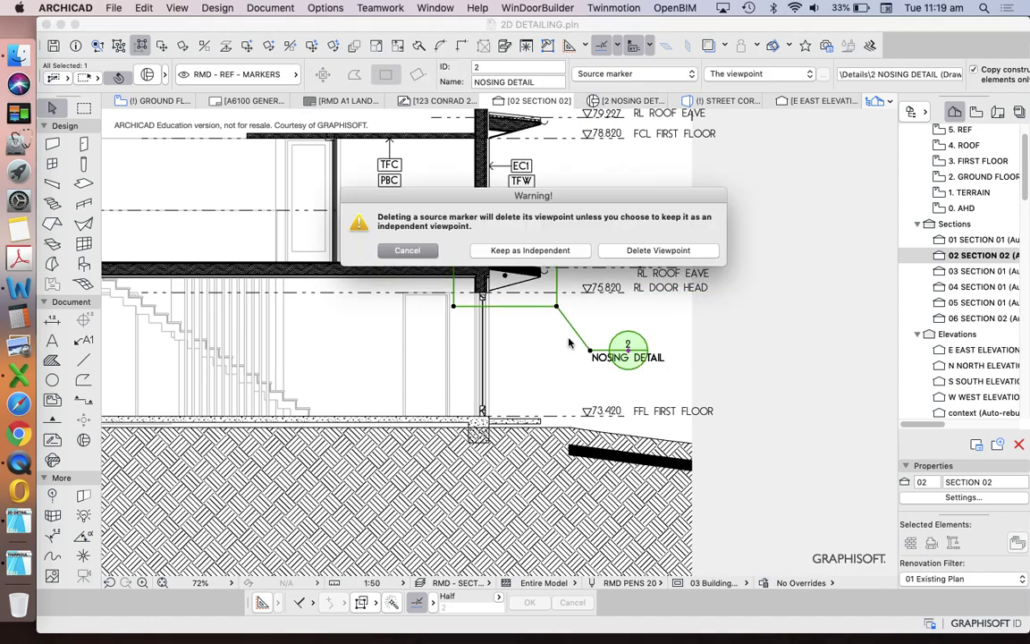
pyautogui.click(659, 311)
pyautogui.click(625, 345)
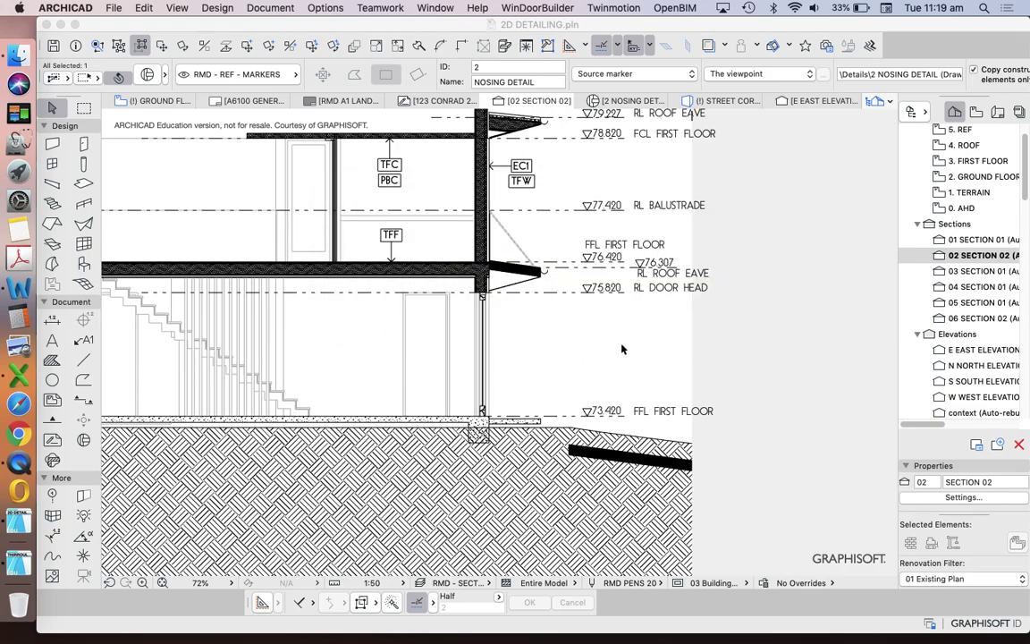
# Draw a Detail boundary around the first-floor eave with a marker linked to A6100
pyautogui.scroll(-5, 572, 269)
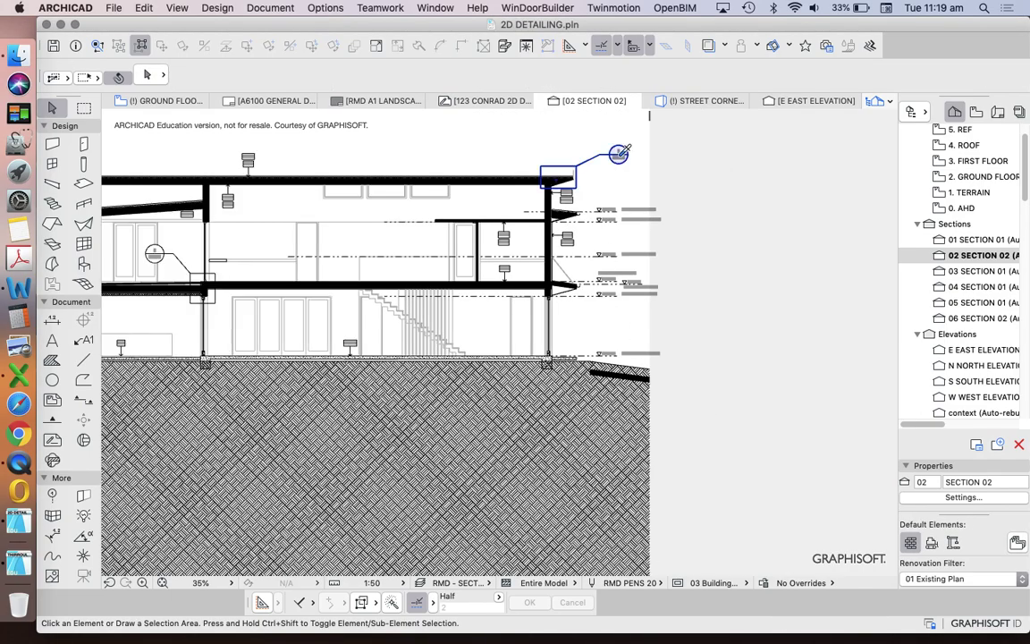
pyautogui.click(84, 439)
pyautogui.scroll(5, 578, 320)
pyautogui.click(458, 189)
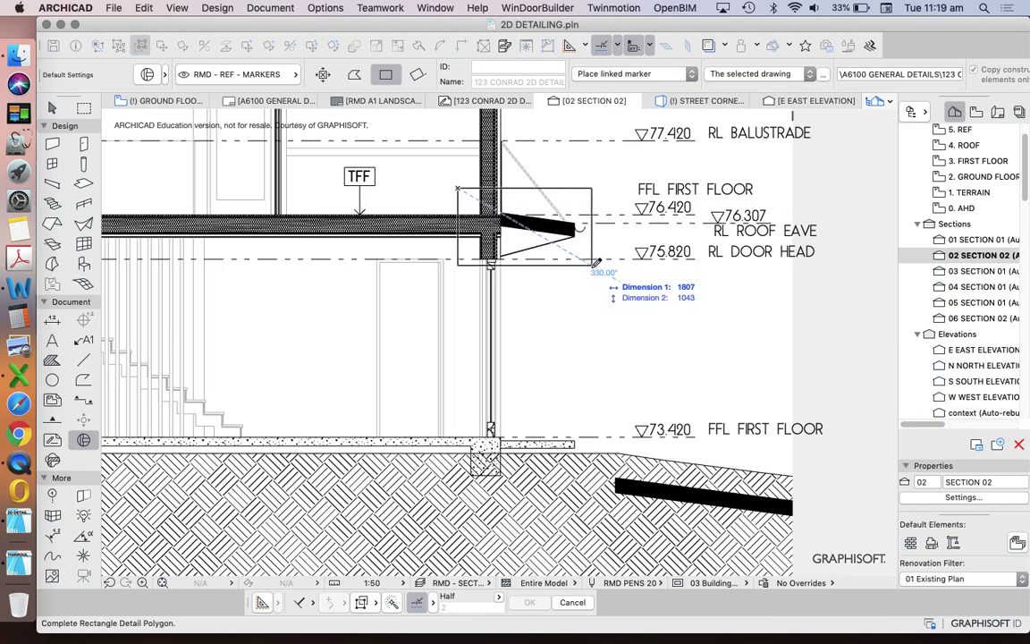
pyautogui.click(596, 262)
pyautogui.click(758, 414)
pyautogui.scroll(-3, 689, 354)
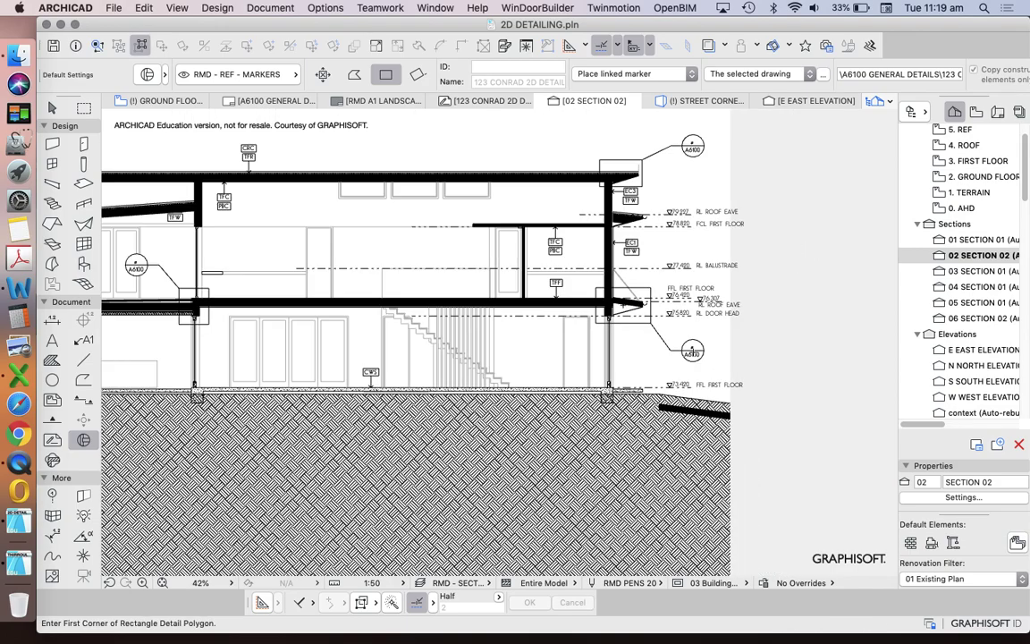
pyautogui.press('Escape')
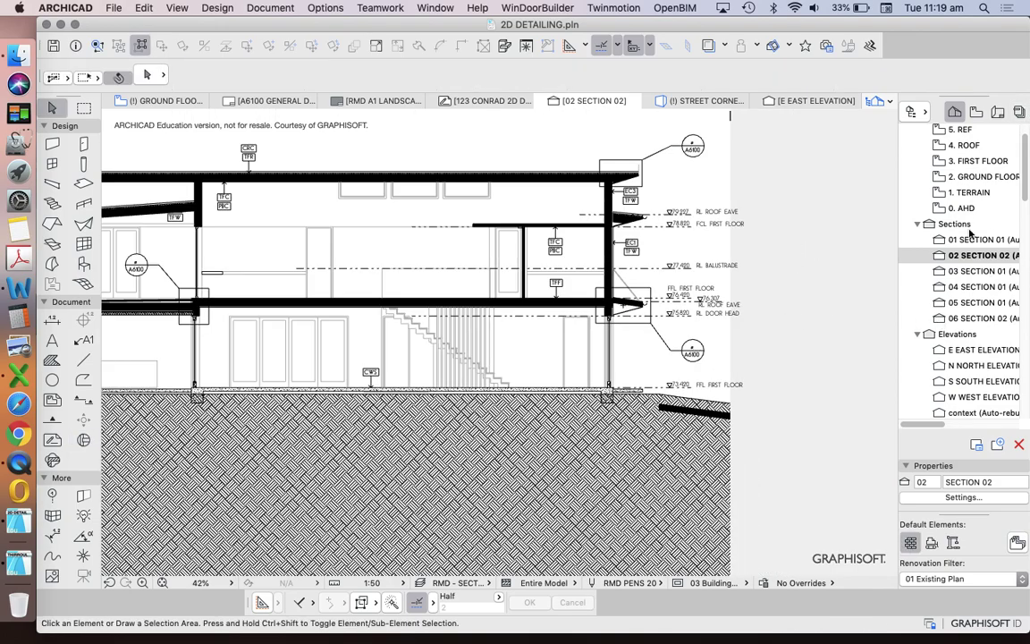
pyautogui.scroll(-10, 970, 233)
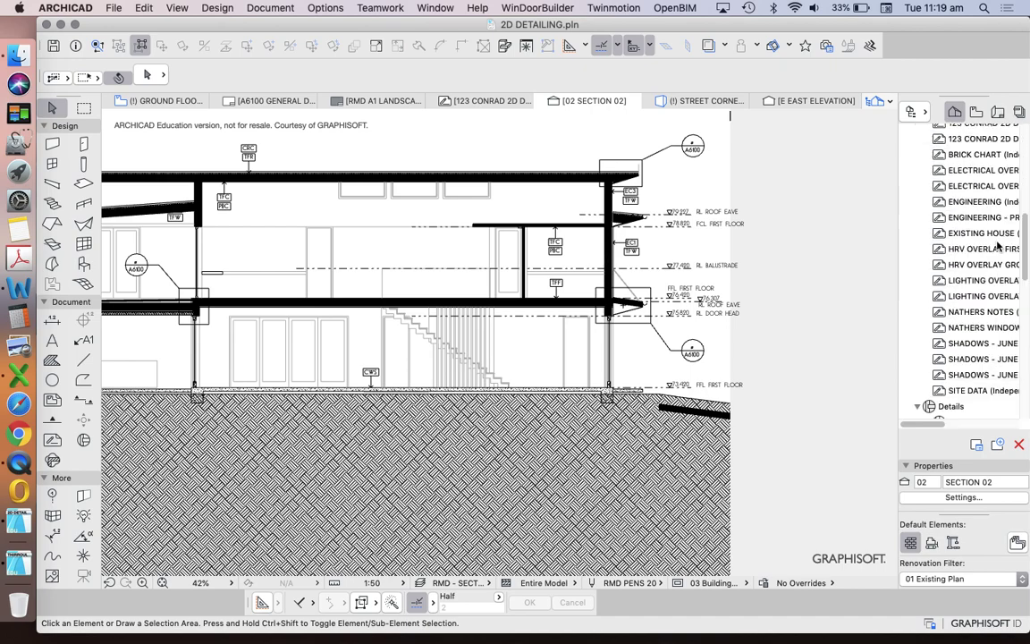
pyautogui.scroll(-5, 999, 233)
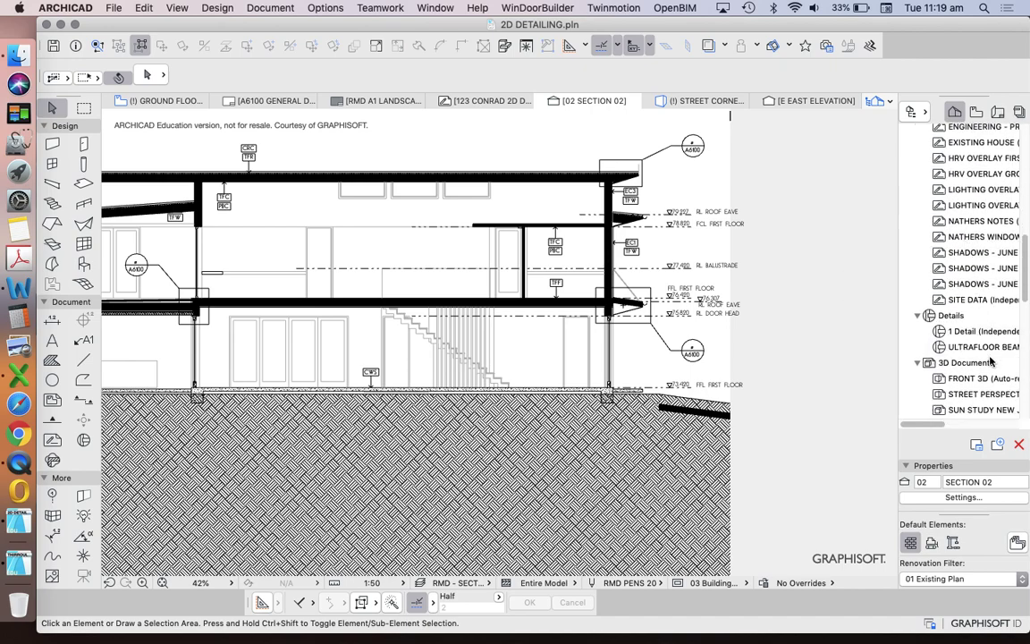
pyautogui.moveTo(927, 425); pyautogui.dragTo(939, 430)
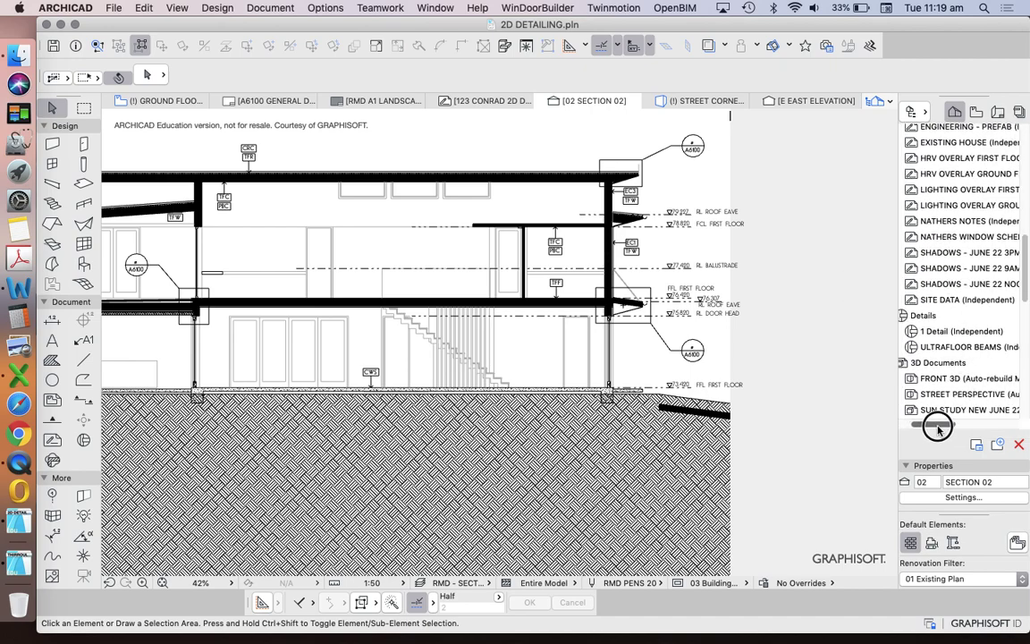
pyautogui.scroll(5, 955, 360)
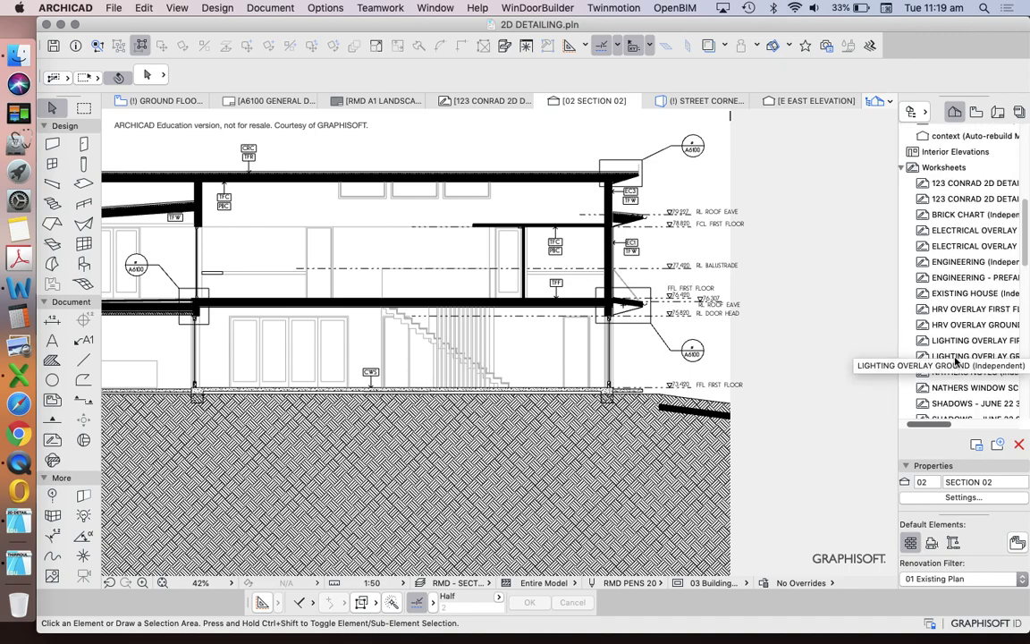
pyautogui.scroll(1, 955, 360)
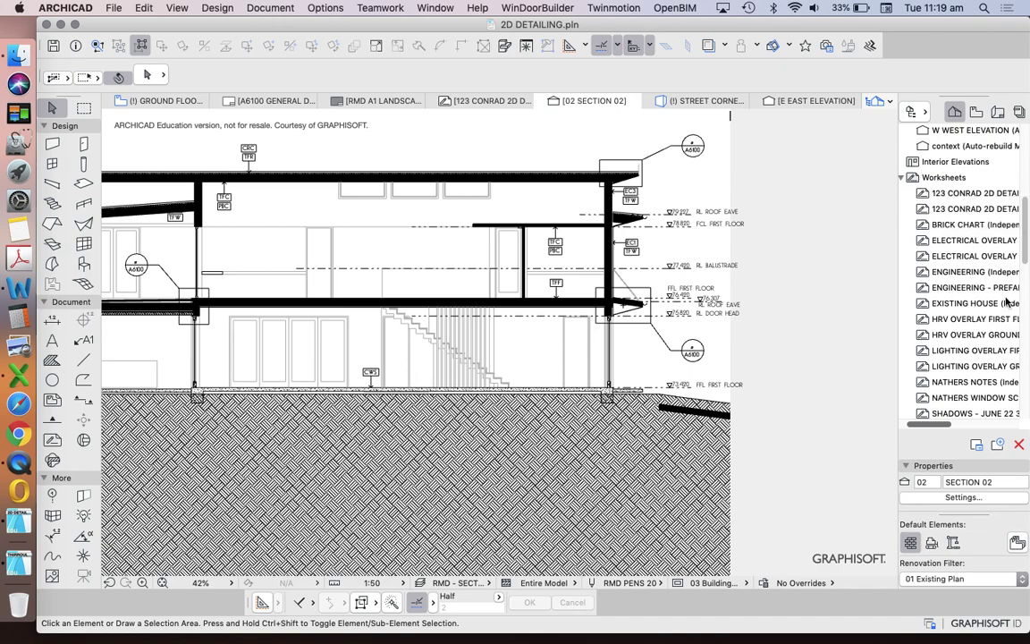
pyautogui.click(963, 193)
# Open the second 123 CONRAD 2D DETAIL worksheet and turn on its Trace reference
pyautogui.doubleClick(962, 200)
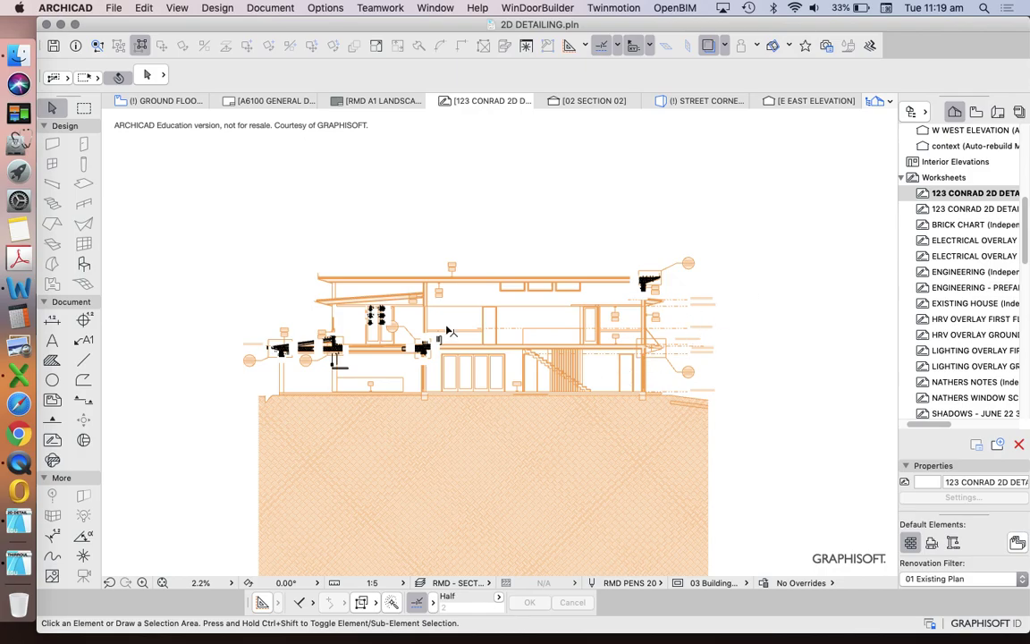
pyautogui.scroll(3, 328, 327)
pyautogui.doubleClick(950, 210)
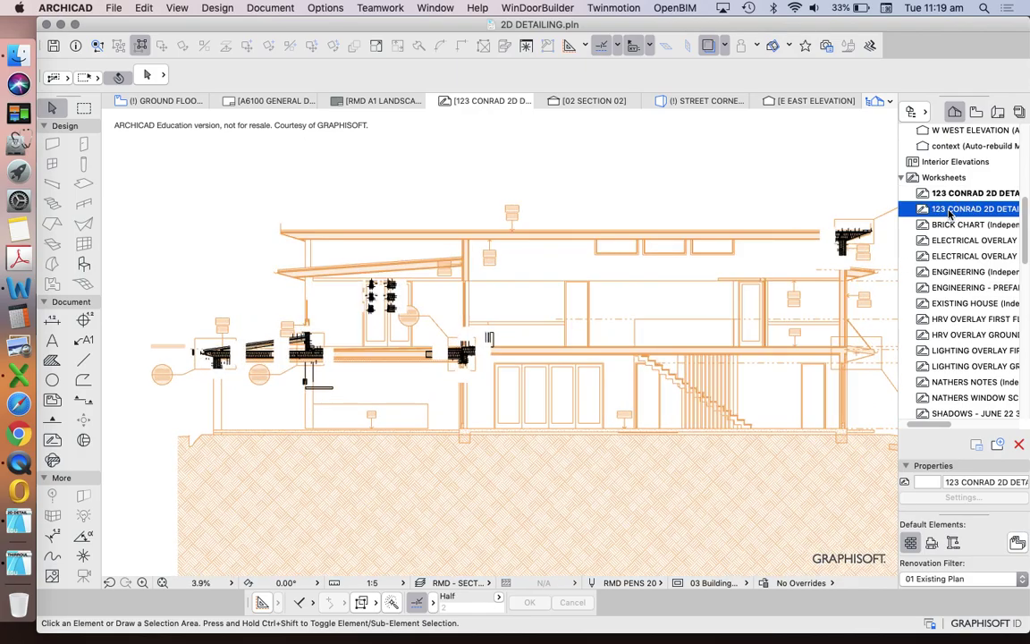
pyautogui.click(708, 45)
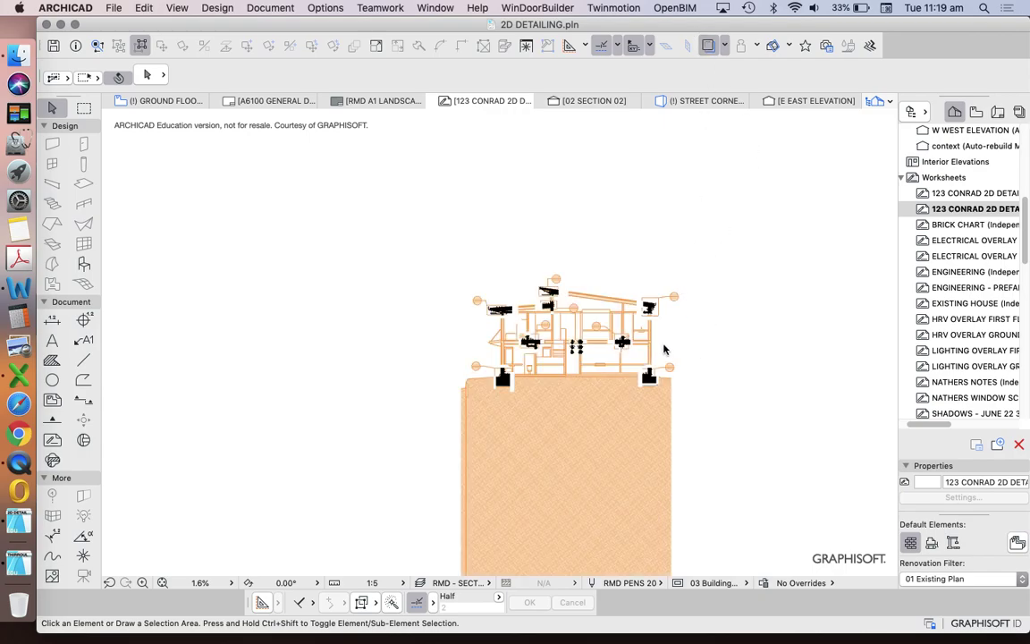
pyautogui.scroll(5, 585, 292)
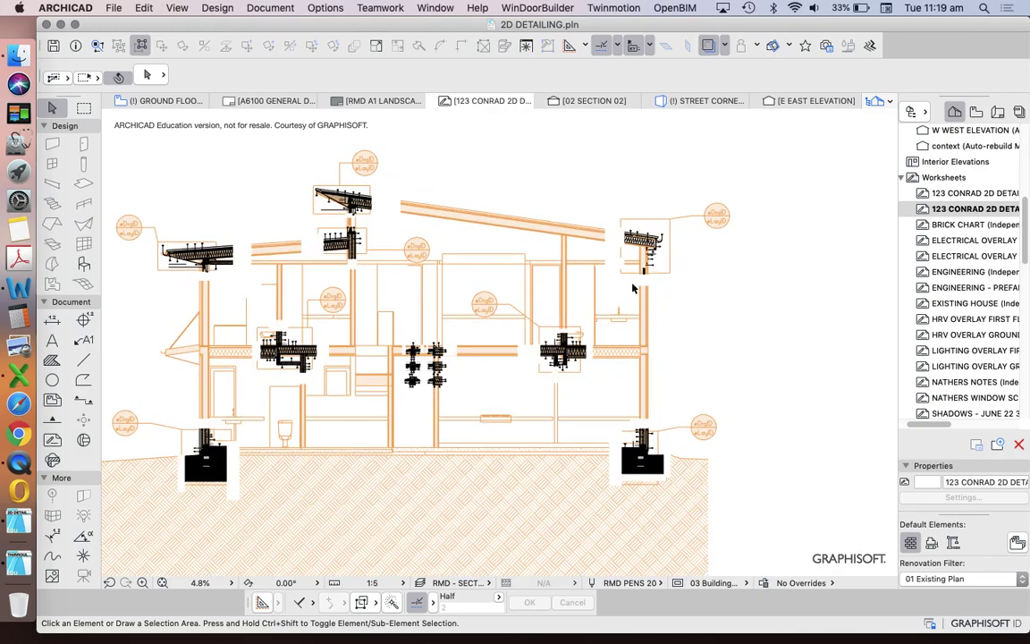
pyautogui.scroll(-1, 844, 282)
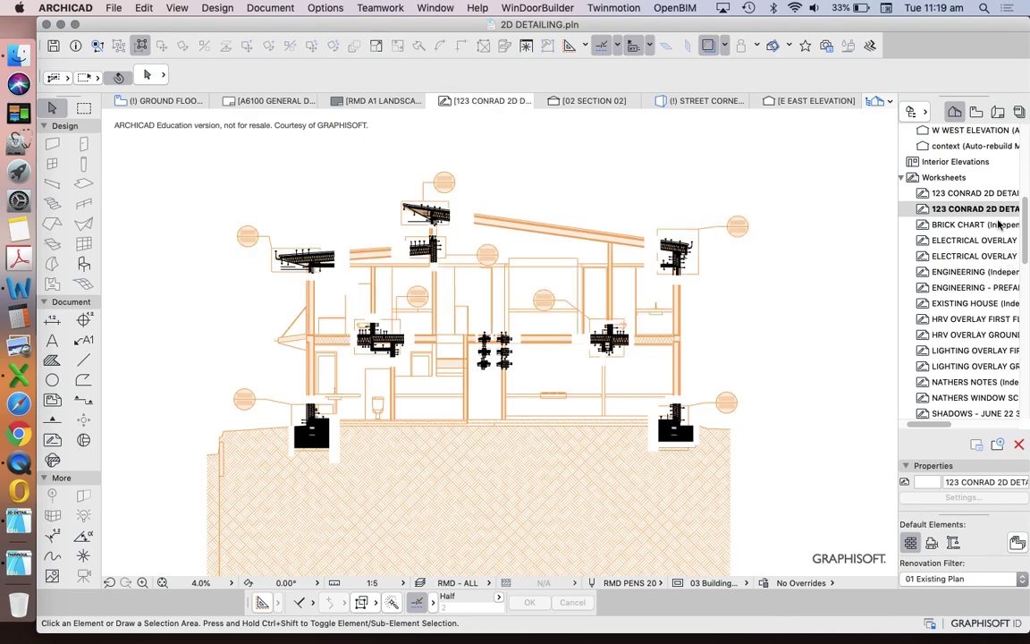
pyautogui.scroll(5, 968, 224)
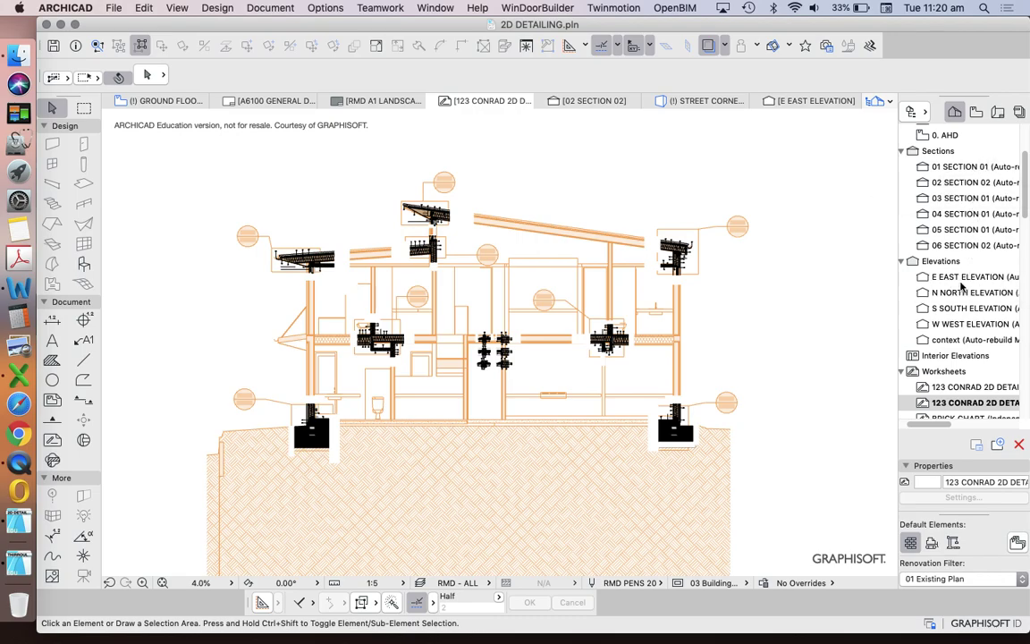
# Try 03 SECTION 01 and 02 SECTION 02 as trace references, settling on 01 SECTION 01
pyautogui.rightClick(954, 199)
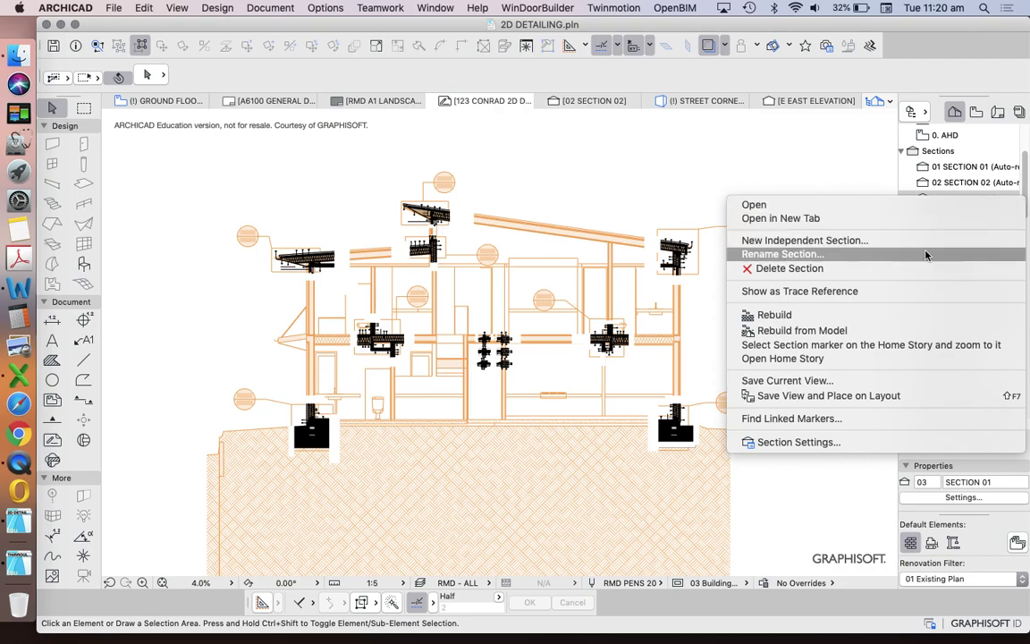
pyautogui.click(902, 290)
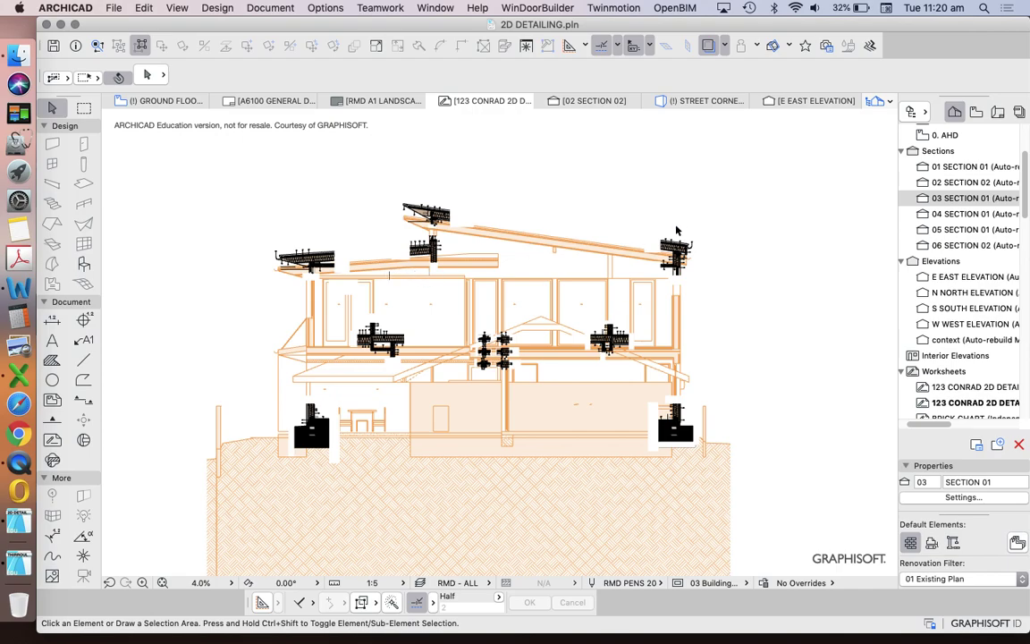
pyautogui.rightClick(951, 185)
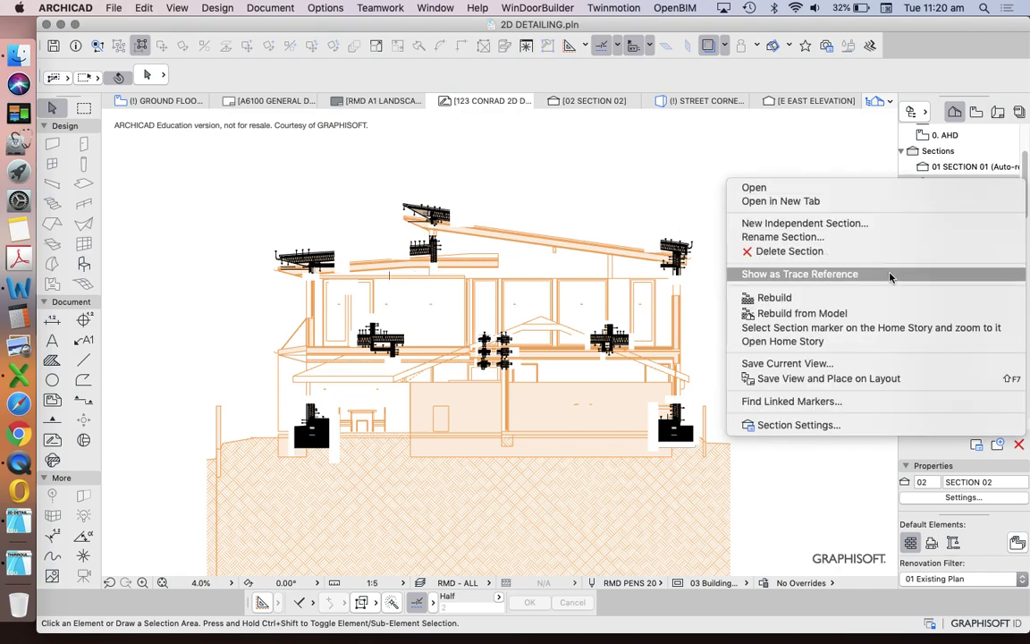
pyautogui.click(778, 273)
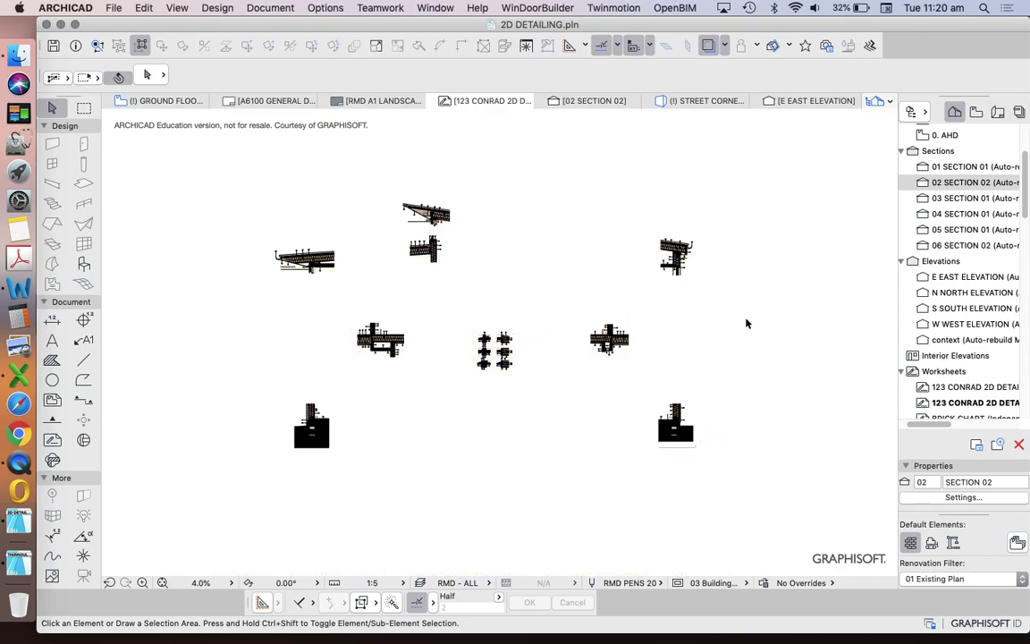
pyautogui.scroll(-3, 792, 260)
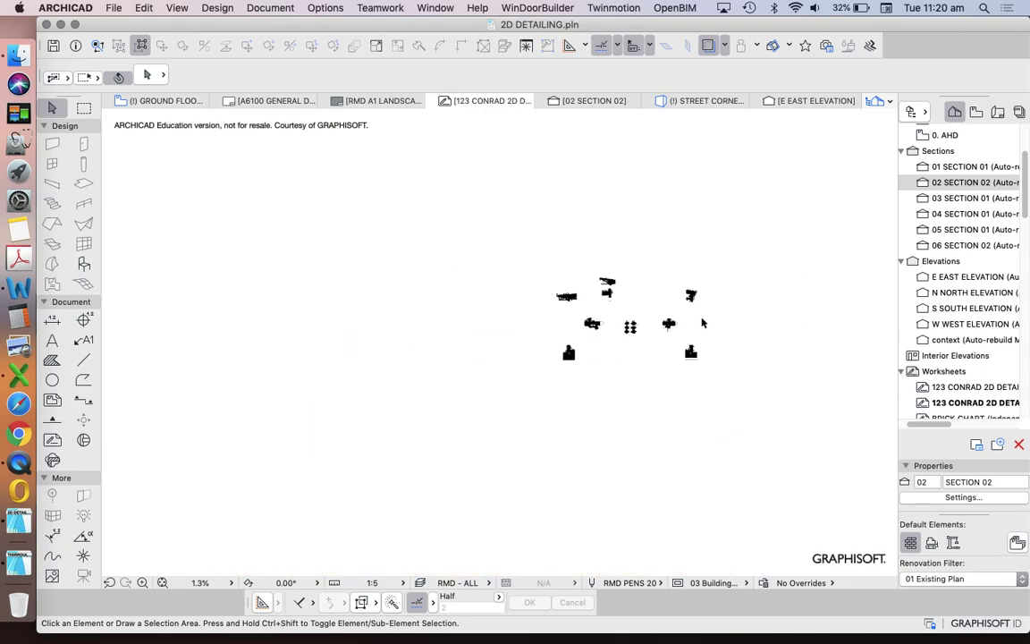
pyautogui.scroll(2, 778, 321)
pyautogui.click(951, 214)
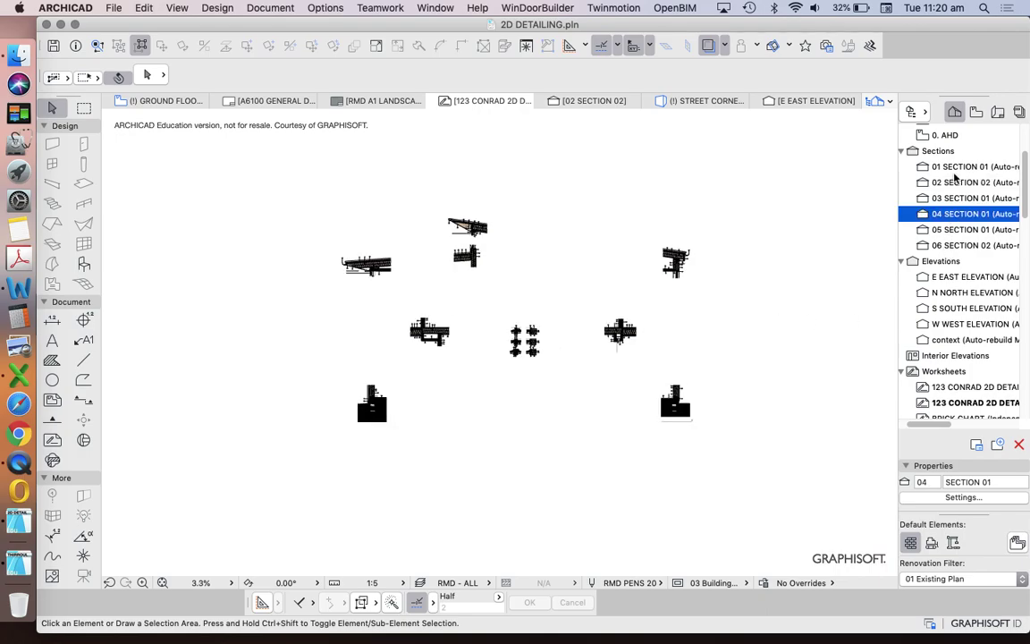
pyautogui.rightClick(929, 182)
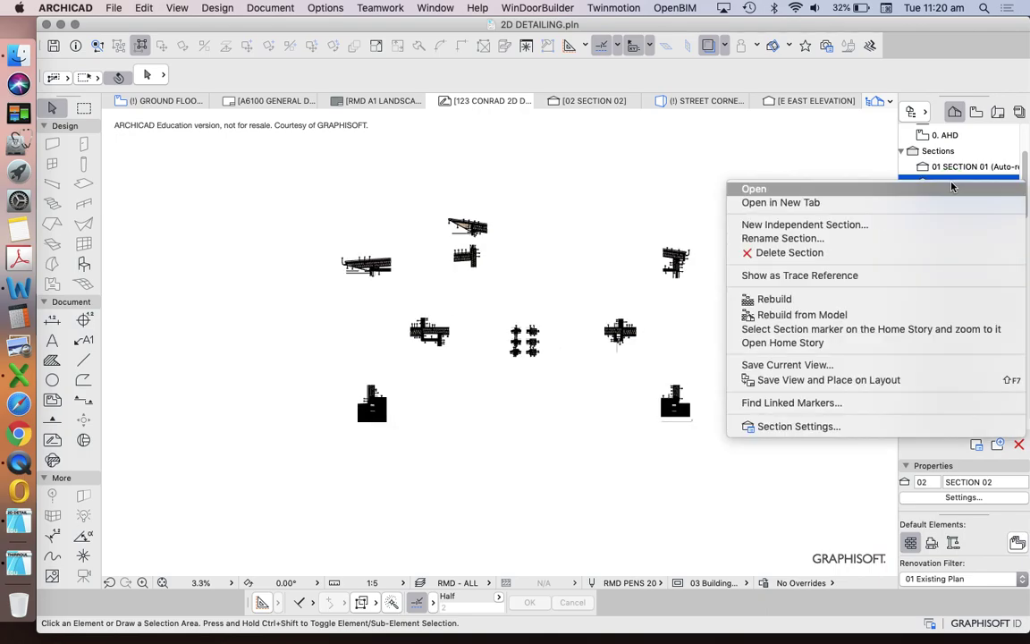
pyautogui.click(907, 271)
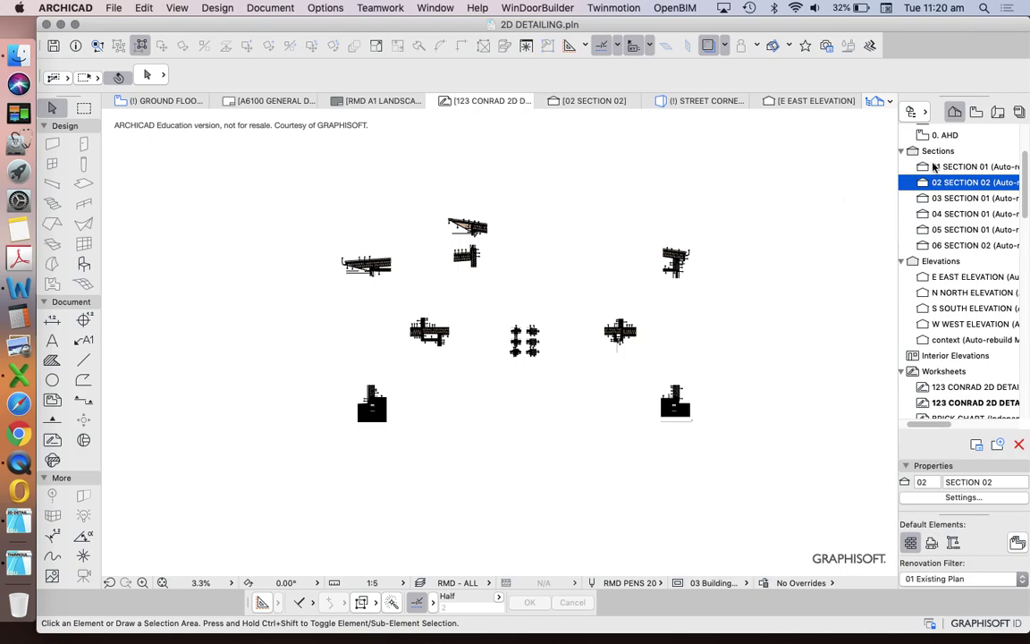
pyautogui.rightClick(957, 166)
pyautogui.click(731, 258)
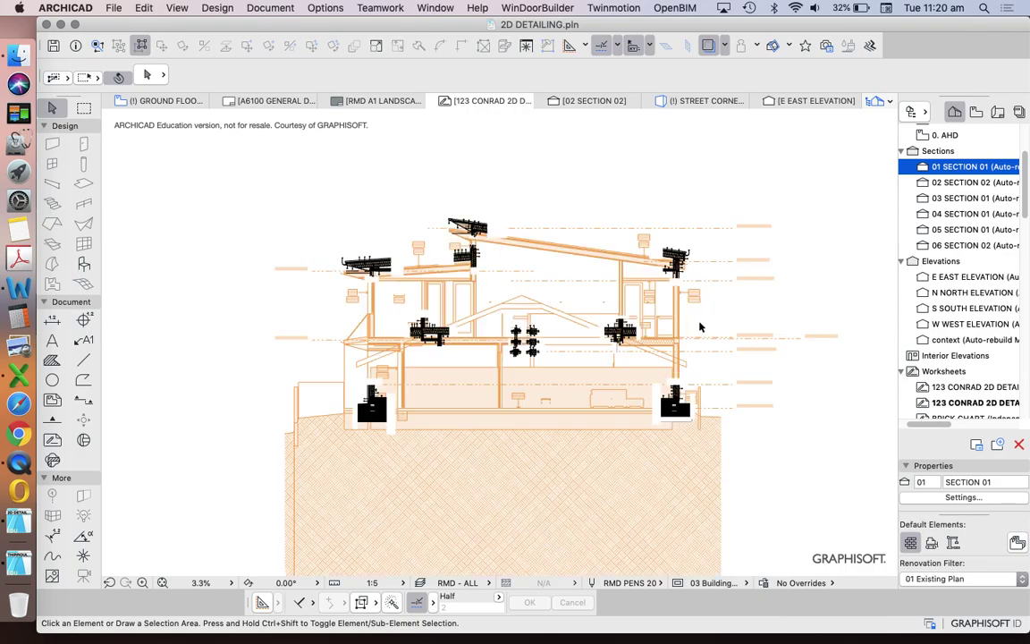
# In the View Map, show SECTION 02 as the trace reference behind the junction details
pyautogui.click(976, 111)
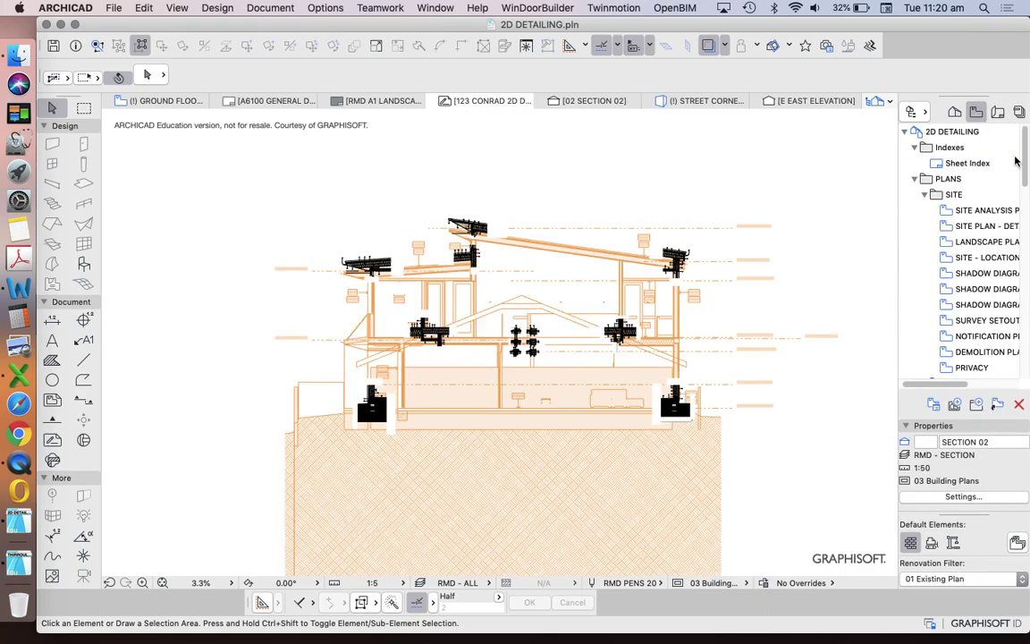
pyautogui.scroll(-10, 982, 247)
pyautogui.scroll(-2, 982, 247)
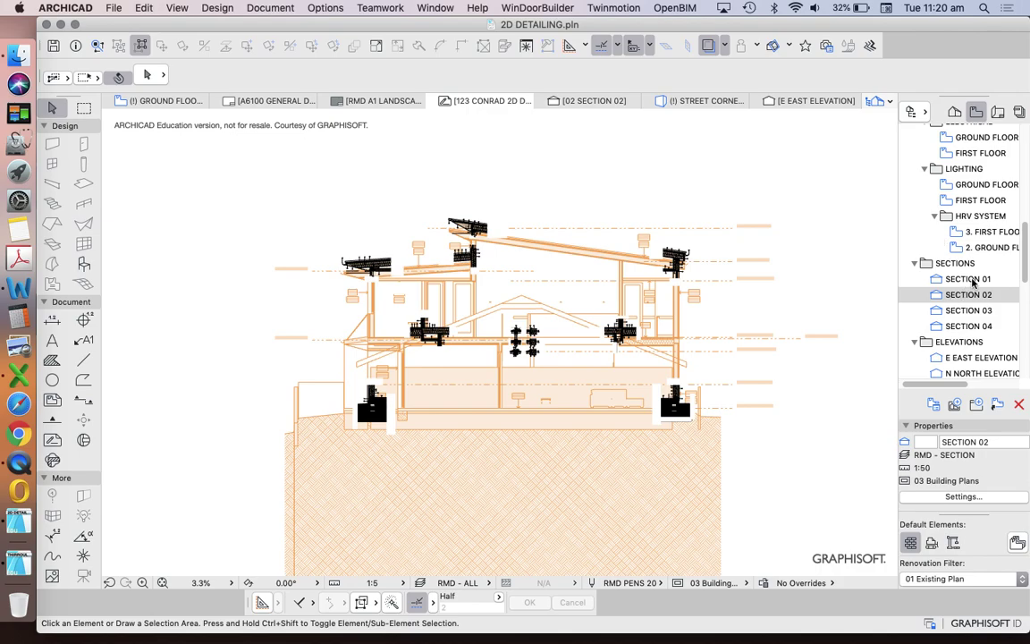
pyautogui.rightClick(964, 300)
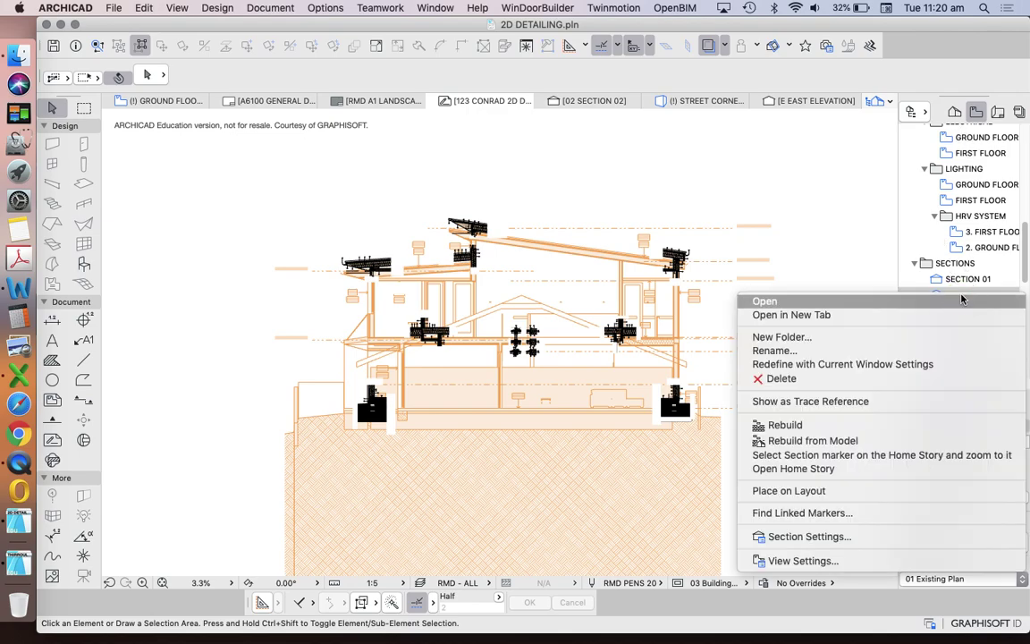
pyautogui.click(792, 402)
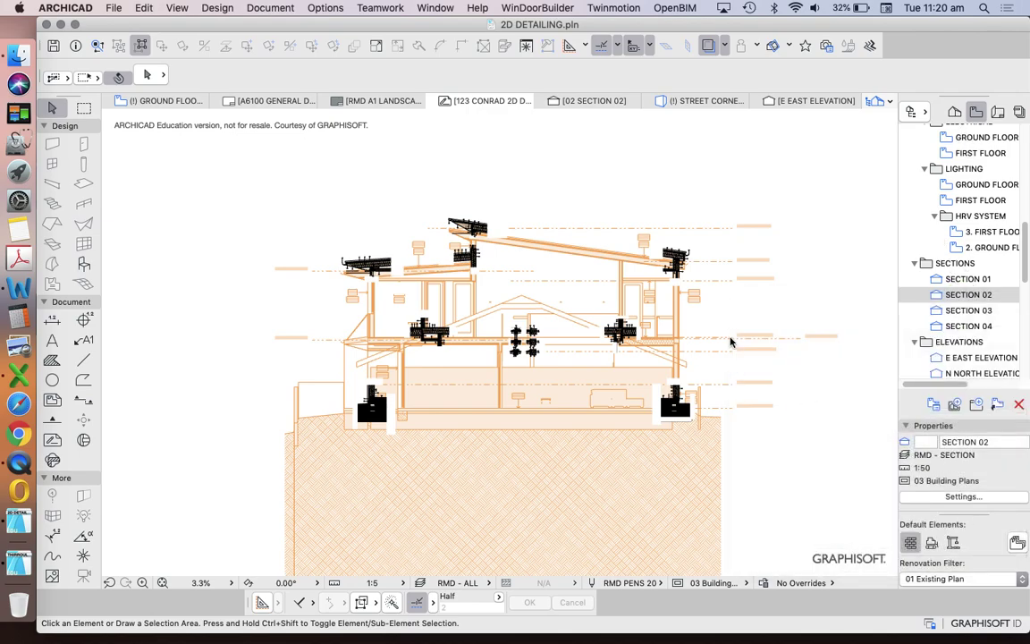
pyautogui.scroll(-10, 703, 370)
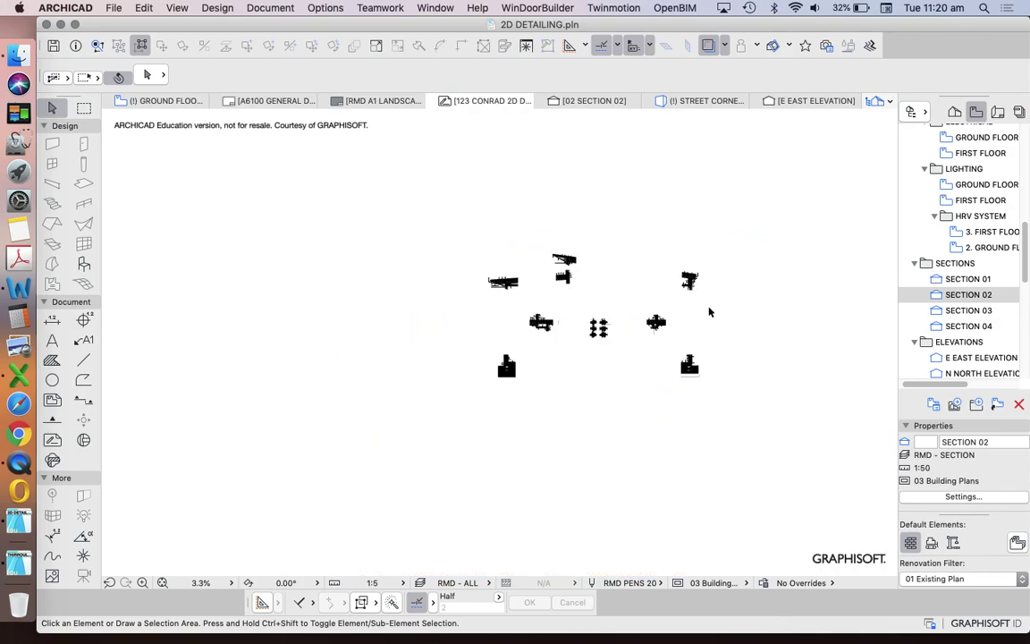
pyautogui.rightClick(963, 283)
pyautogui.click(731, 338)
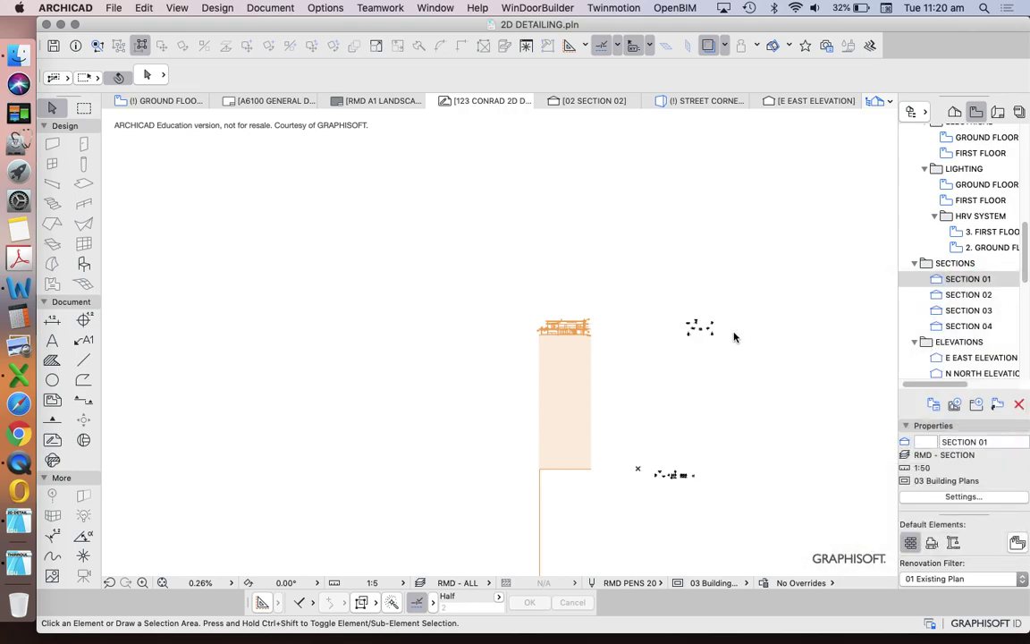
pyautogui.scroll(10, 736, 339)
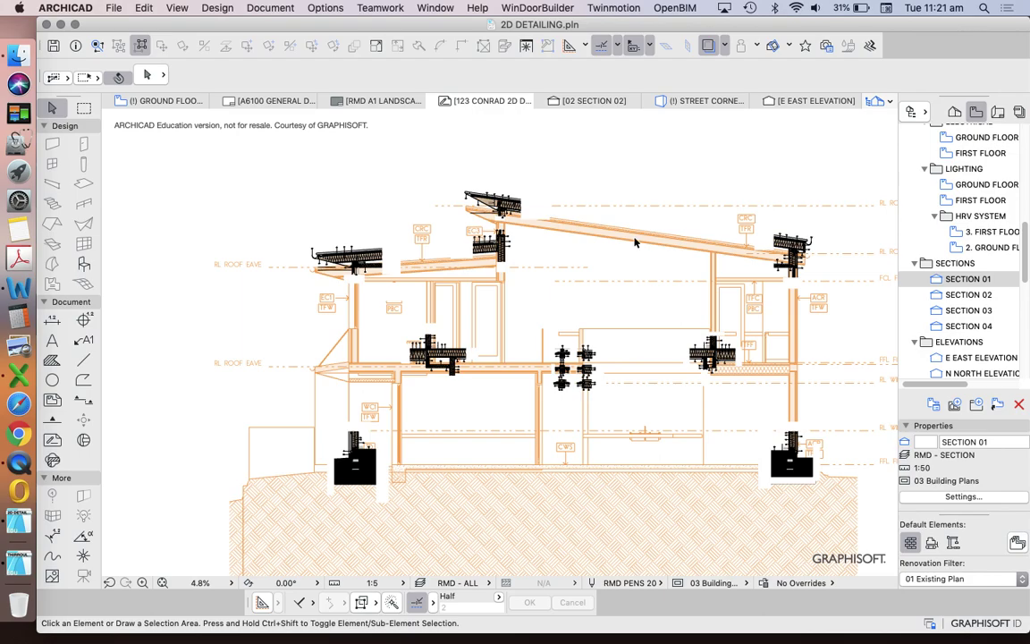
# Drag the trace reference 420 straight up at 90° to line it up with the details
pyautogui.click(718, 49)
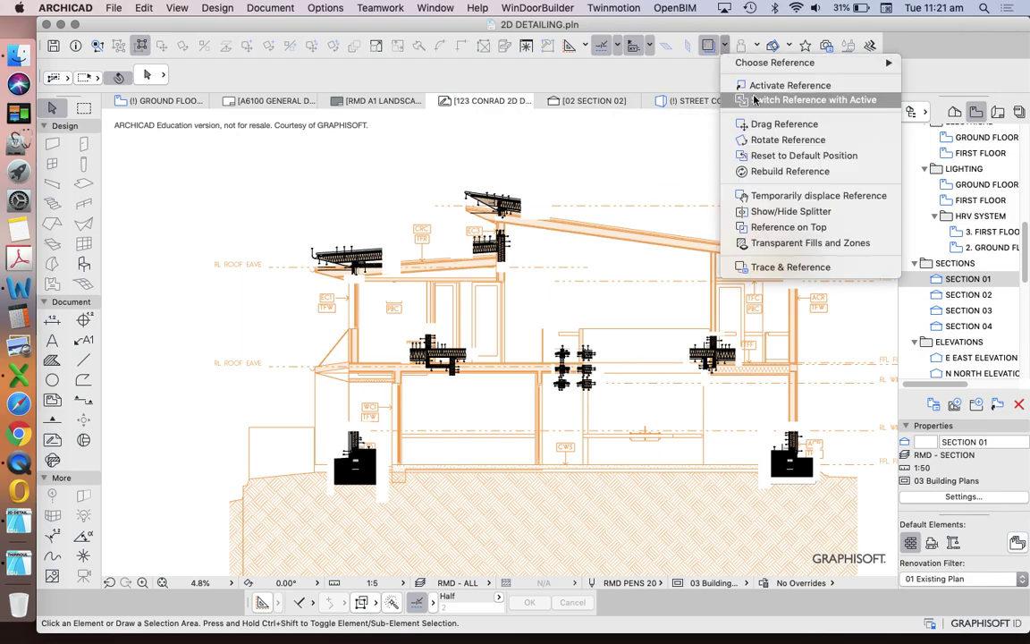
pyautogui.click(769, 123)
pyautogui.click(633, 259)
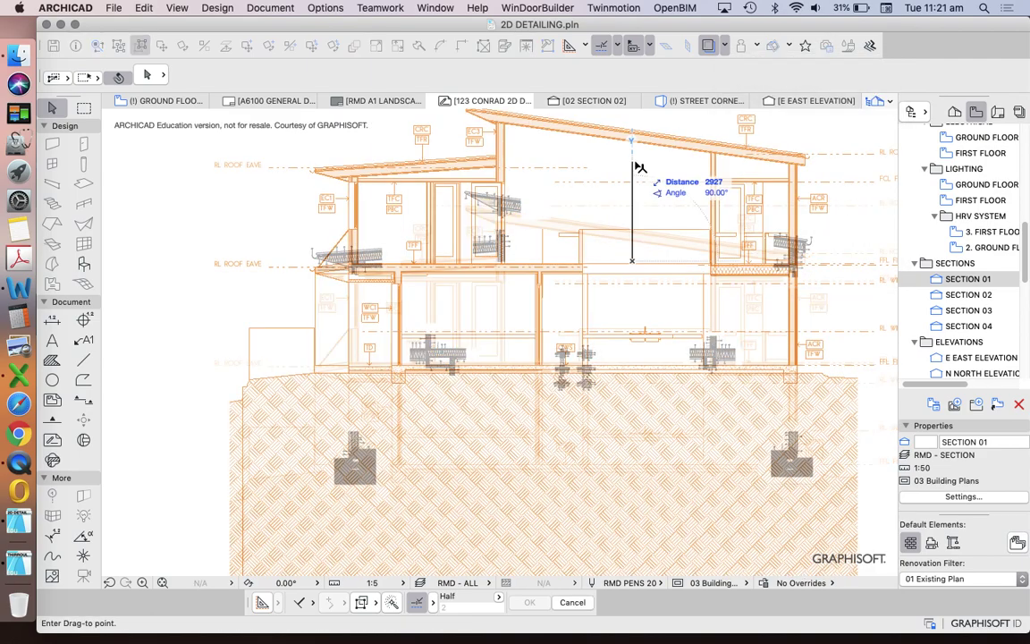
pyautogui.write('4')
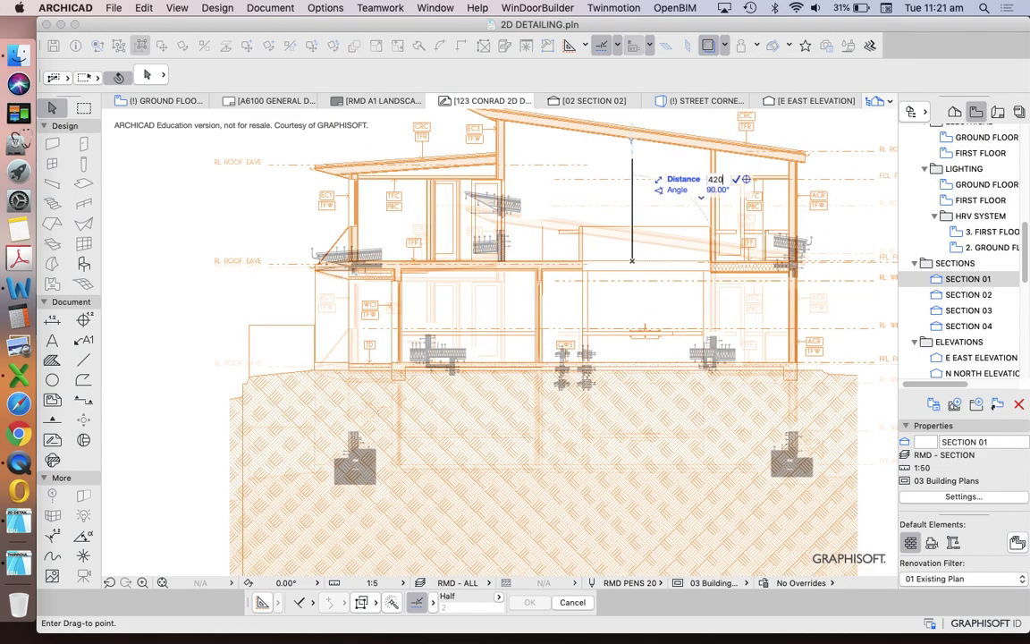
pyautogui.write('20')
pyautogui.press('Return')
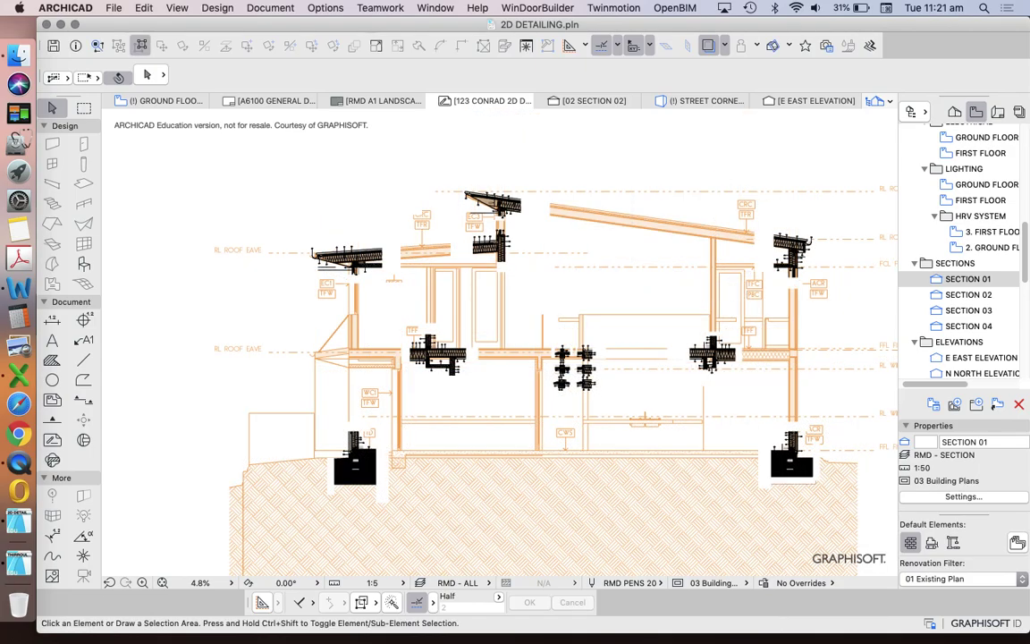
pyautogui.scroll(-2, 549, 314)
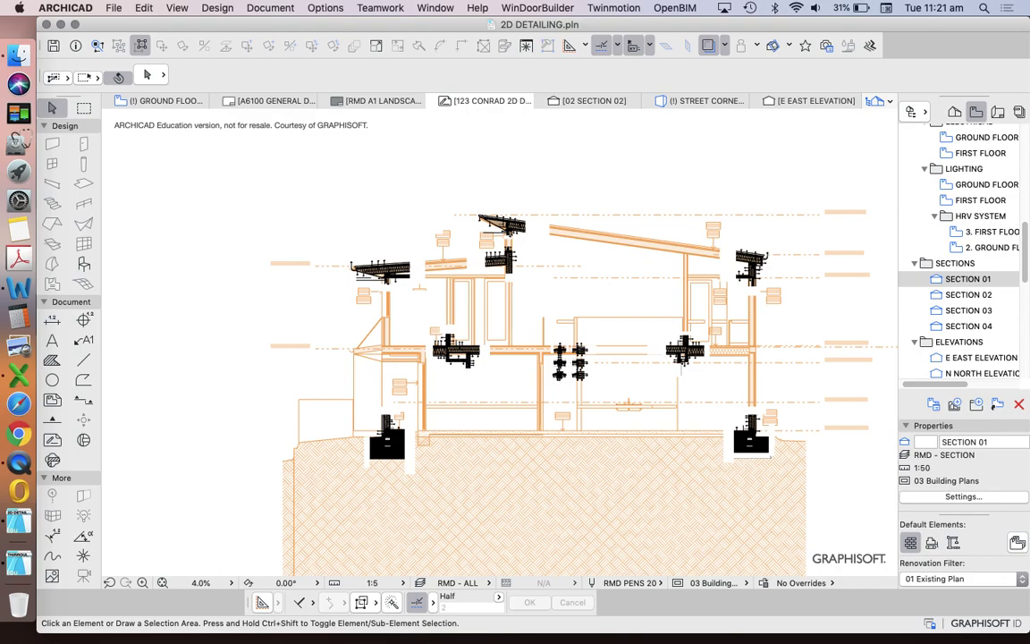
pyautogui.scroll(5, 478, 260)
pyautogui.scroll(10, 478, 197)
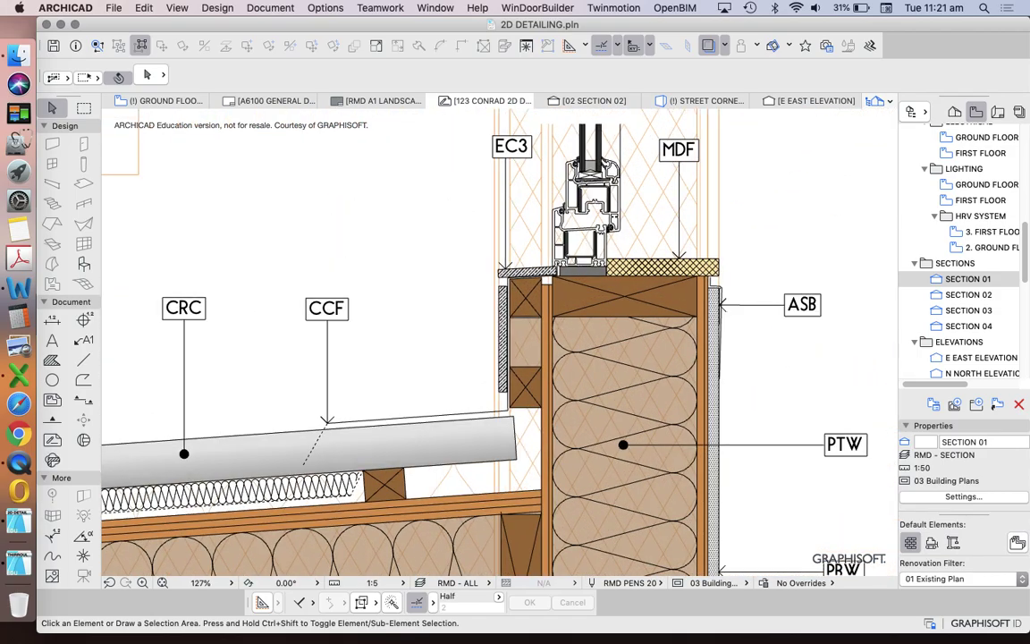
pyautogui.scroll(5, 529, 277)
pyautogui.rightClick(322, 225)
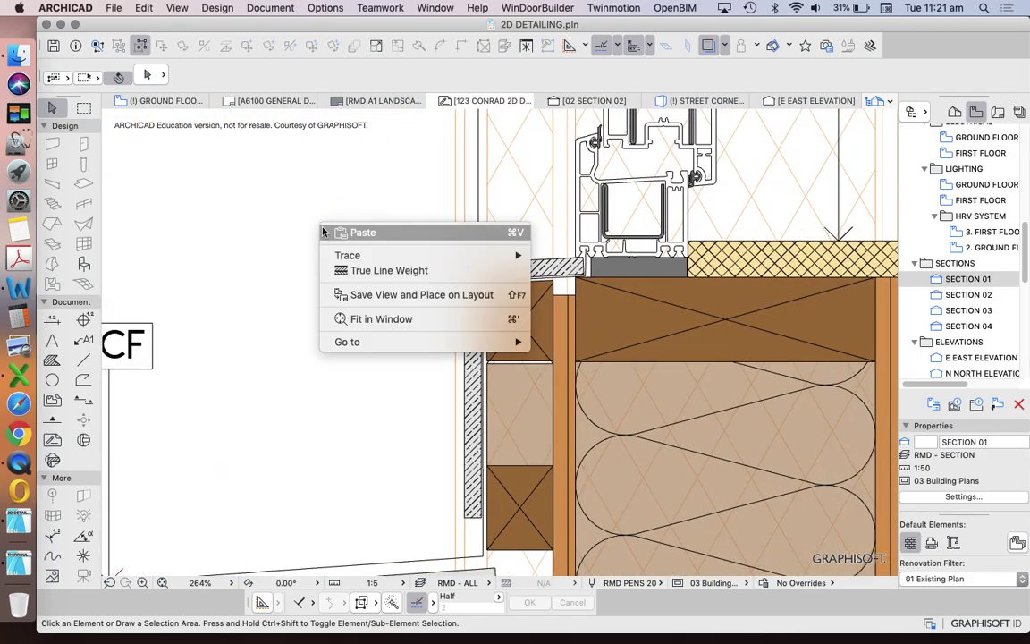
pyautogui.click(407, 271)
pyautogui.scroll(-2, 403, 279)
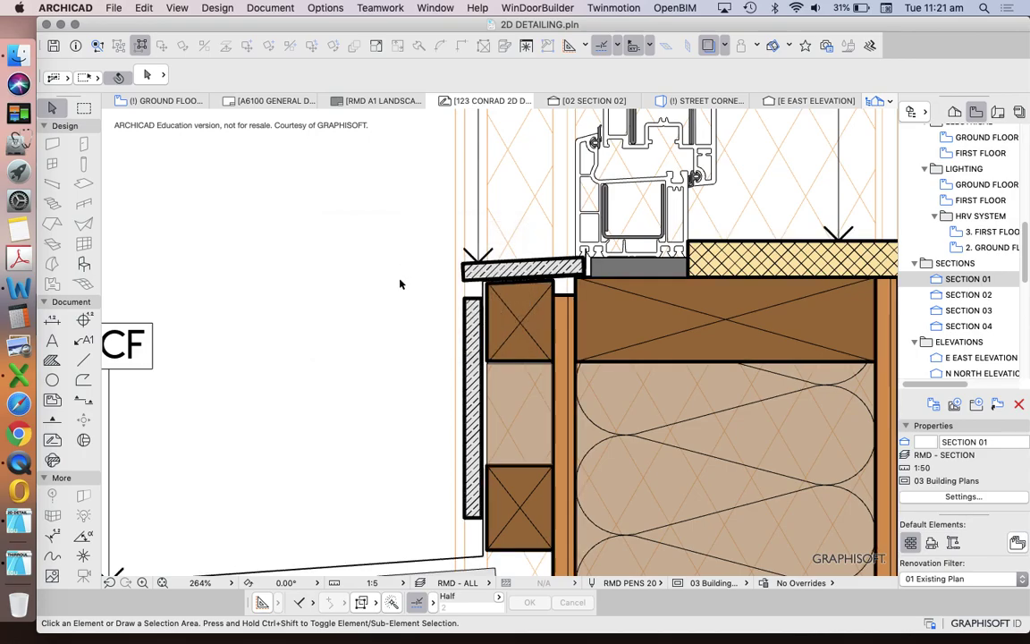
pyautogui.scroll(-5, 455, 262)
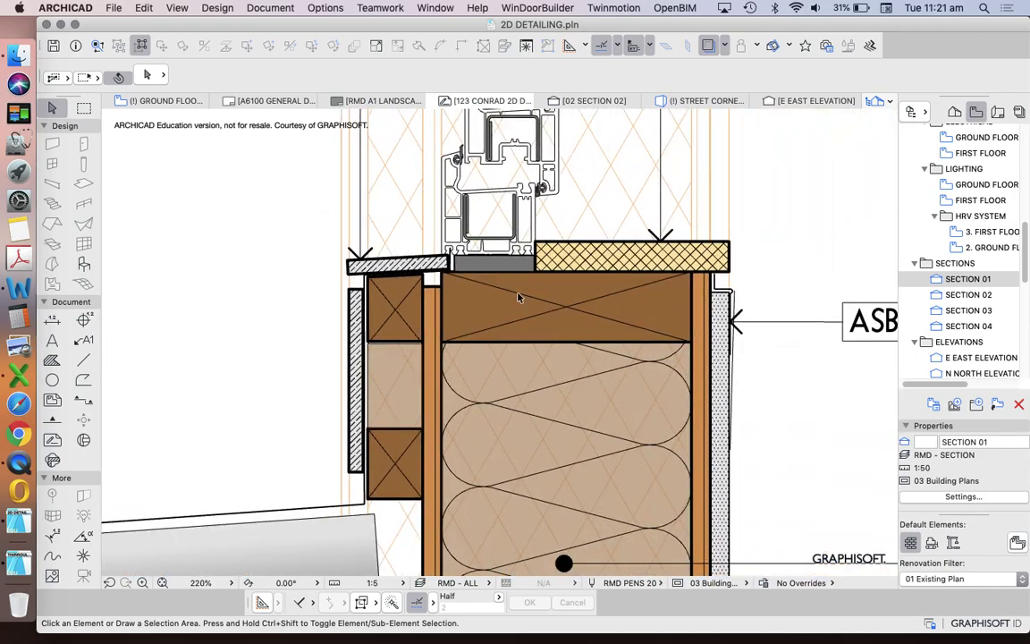
pyautogui.scroll(5, 521, 318)
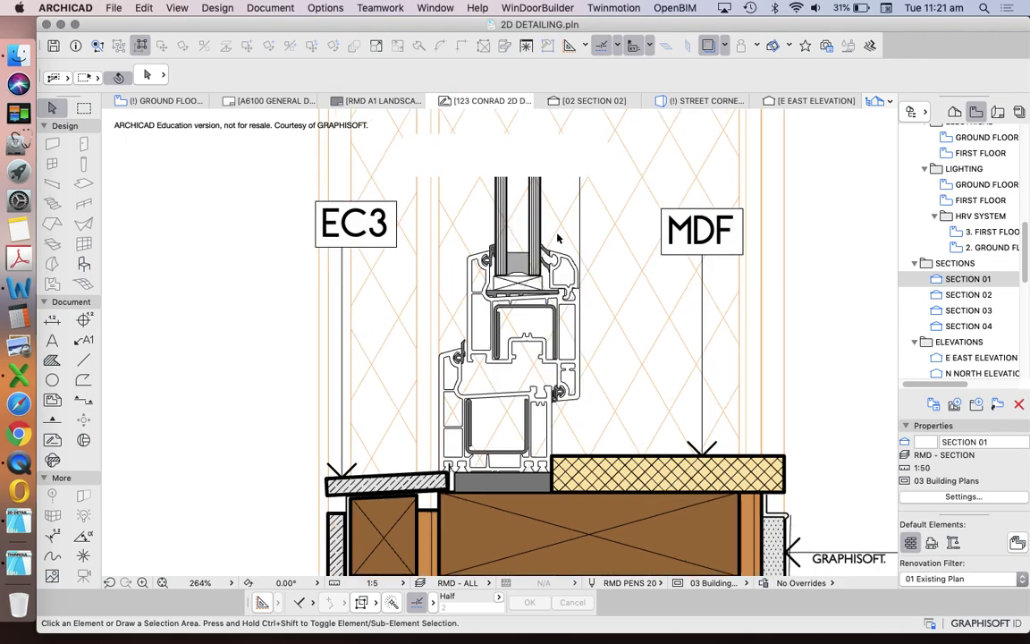
pyautogui.scroll(-3, 626, 154)
pyautogui.scroll(-2, 646, 148)
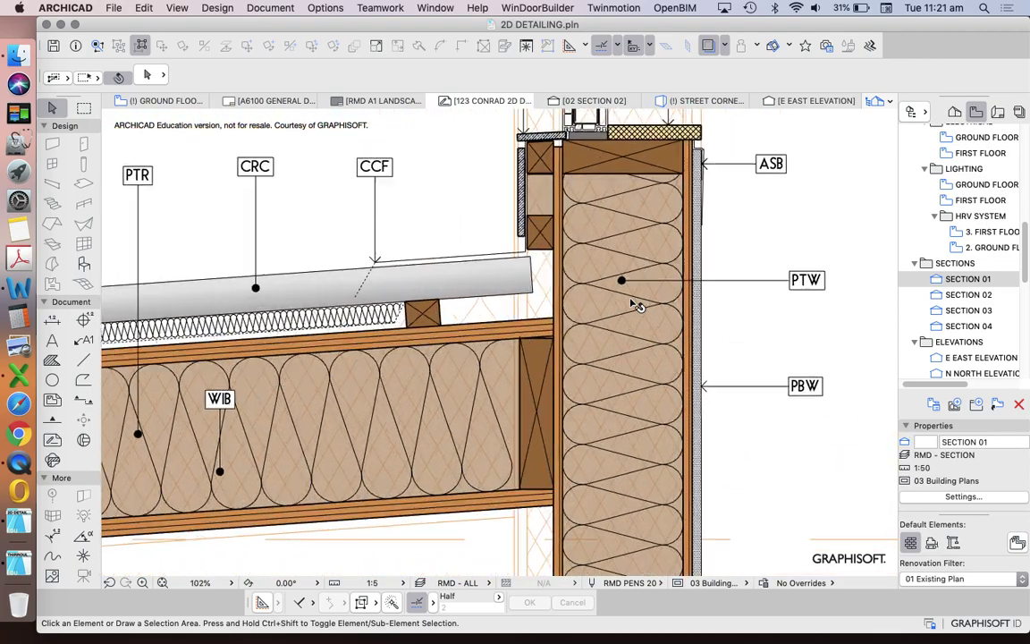
pyautogui.scroll(-2, 744, 309)
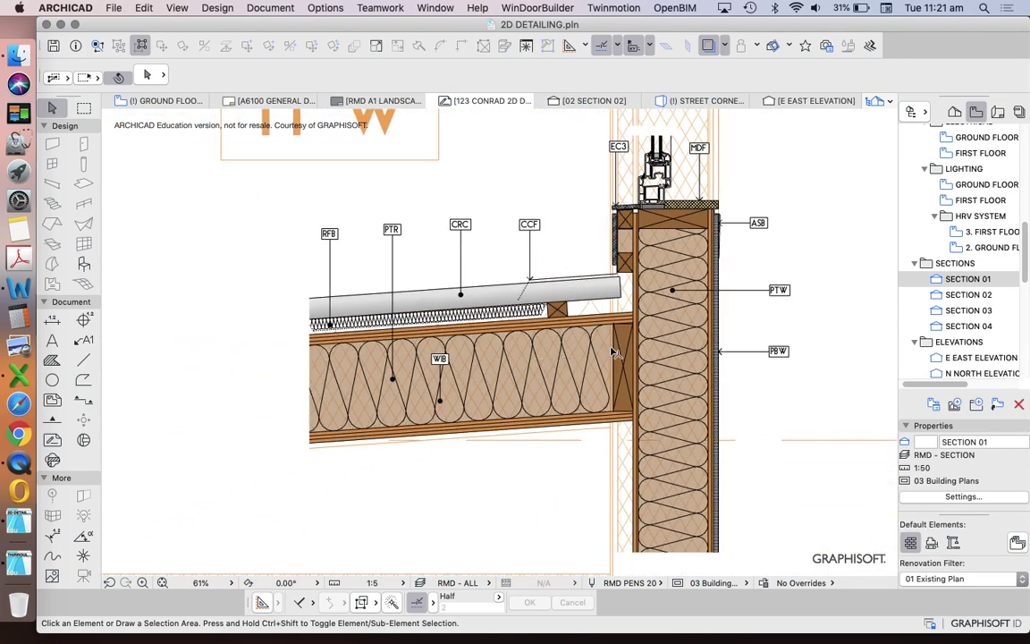
pyautogui.scroll(-5, 463, 239)
pyautogui.scroll(-4, 462, 238)
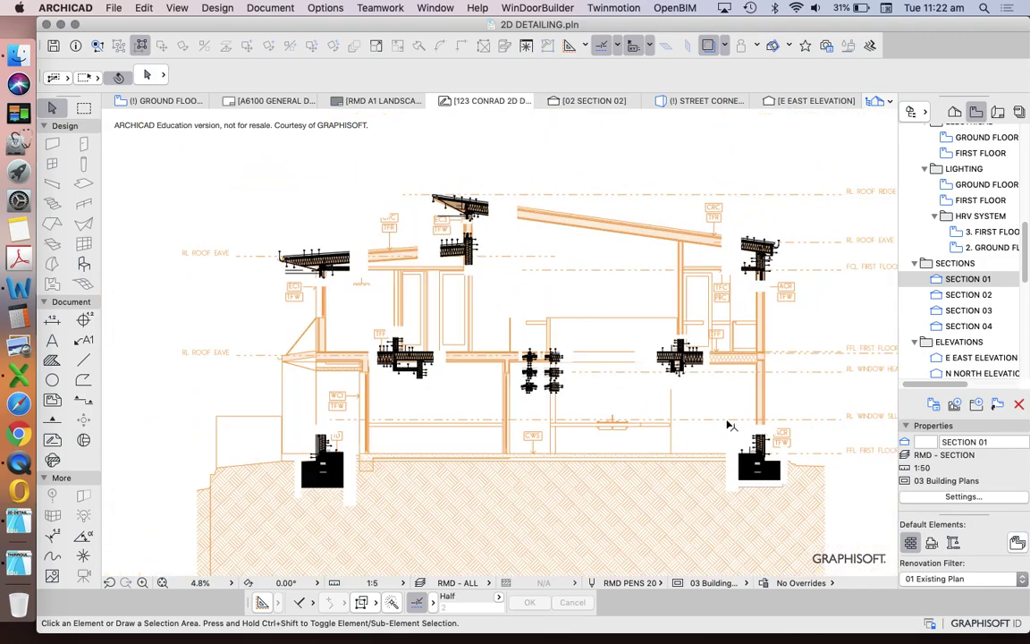
pyautogui.scroll(4, 775, 466)
pyautogui.scroll(2, 775, 466)
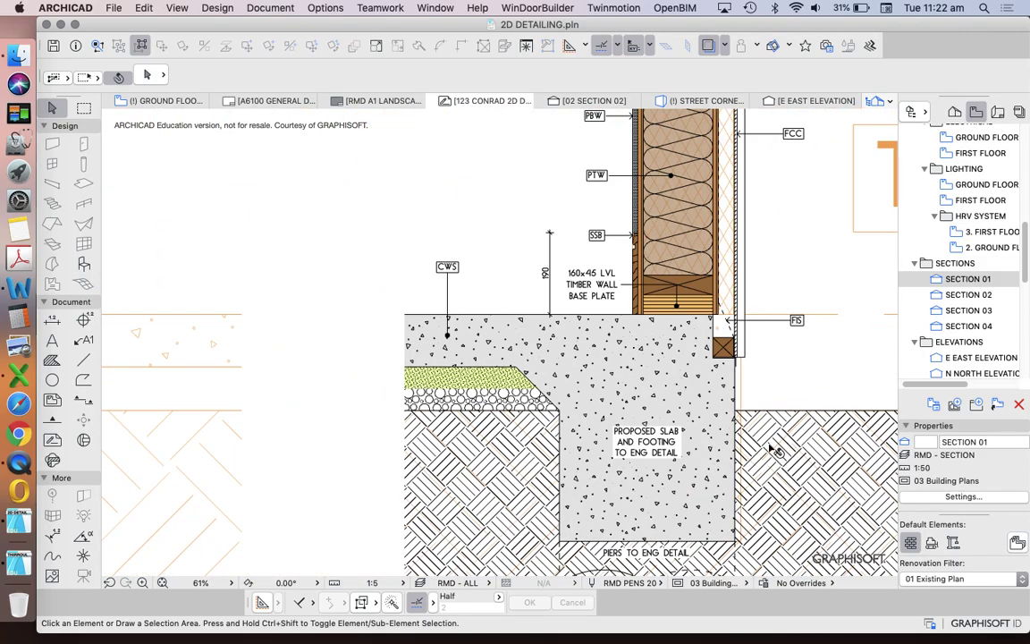
pyautogui.scroll(-8, 767, 452)
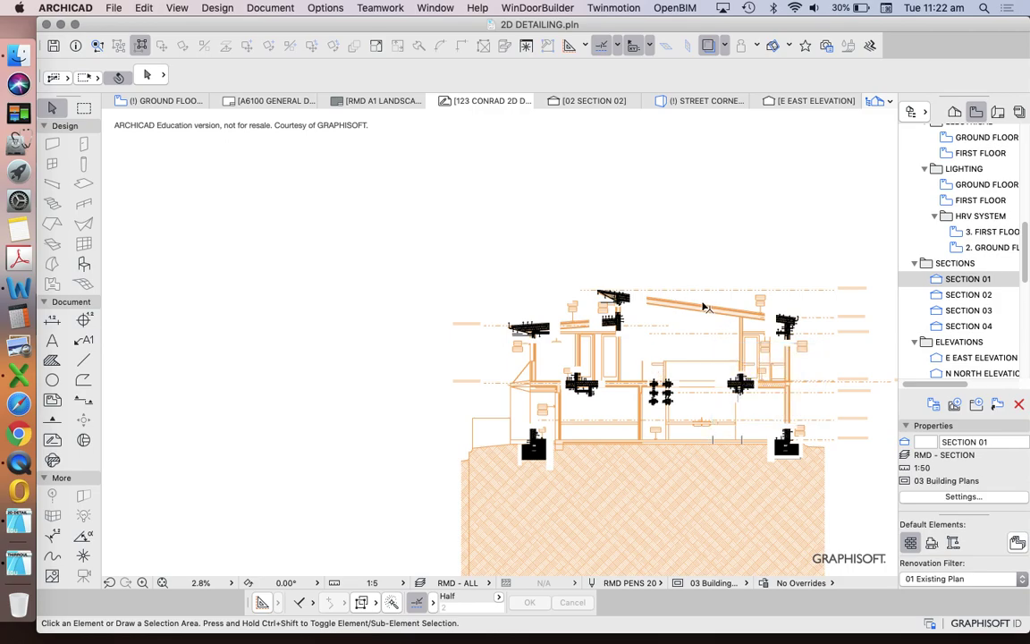
pyautogui.scroll(5, 684, 398)
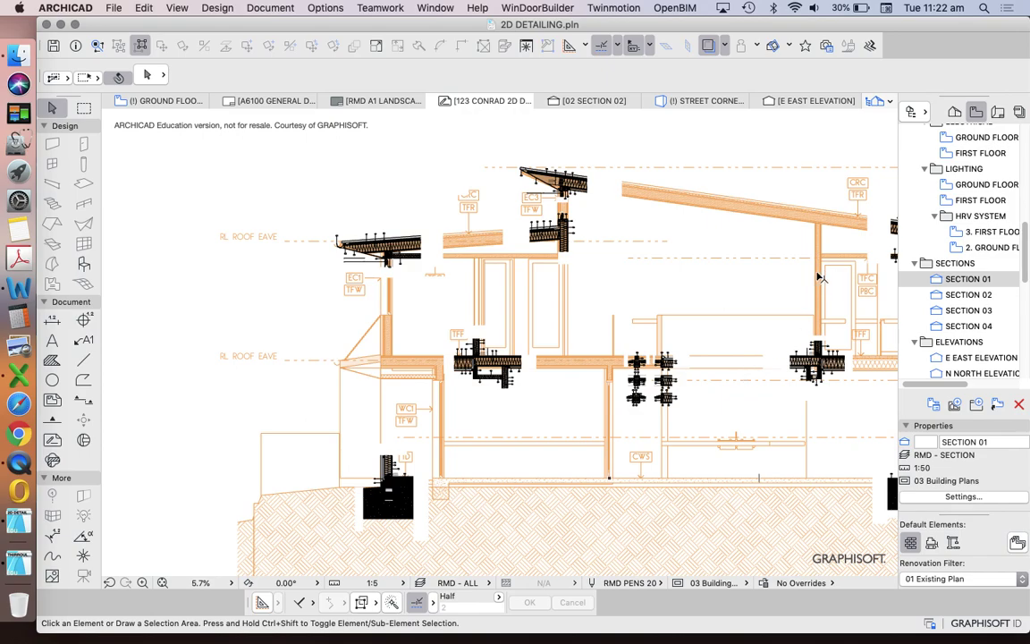
pyautogui.scroll(-5, 534, 301)
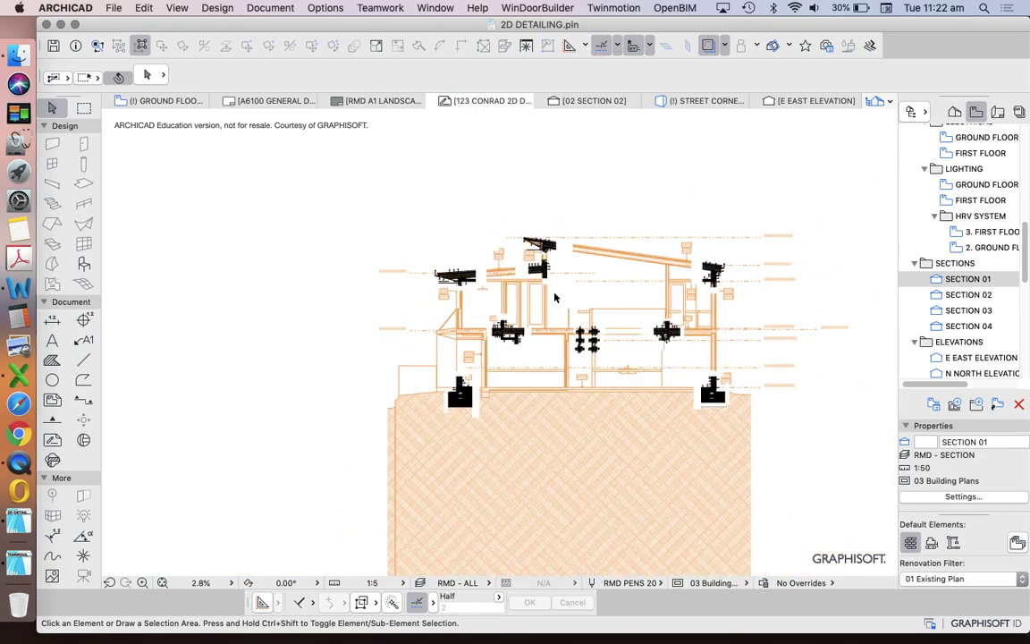
pyautogui.scroll(8, 555, 296)
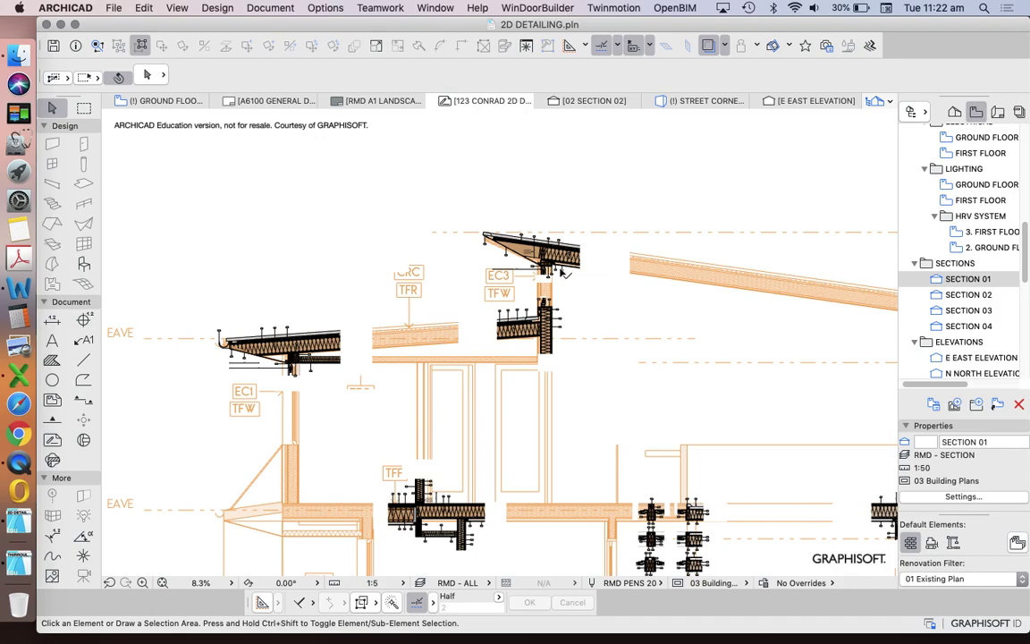
pyautogui.scroll(15, 492, 302)
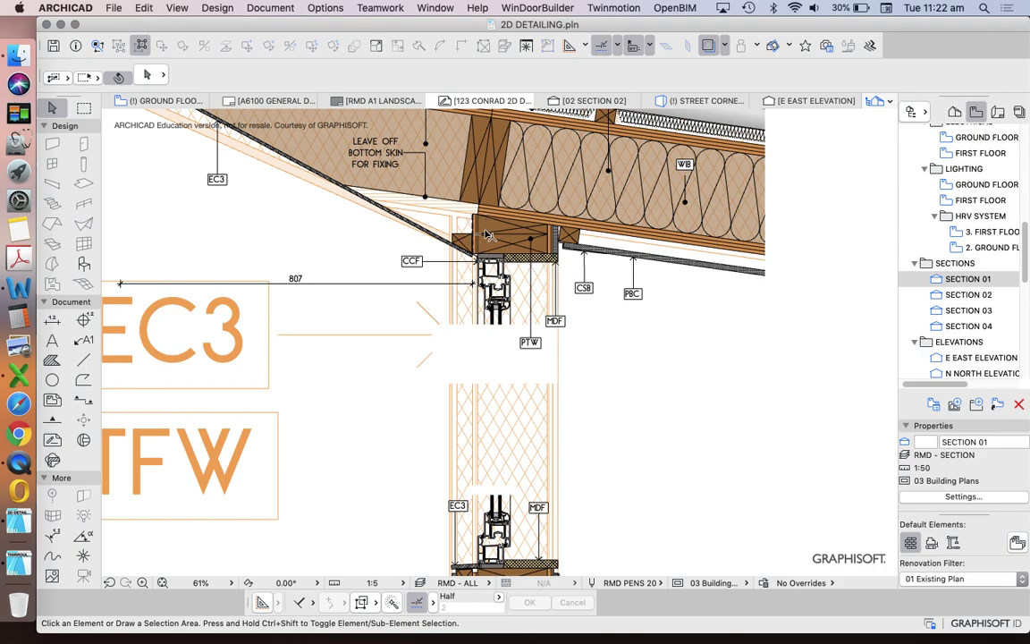
pyautogui.scroll(-3, 497, 232)
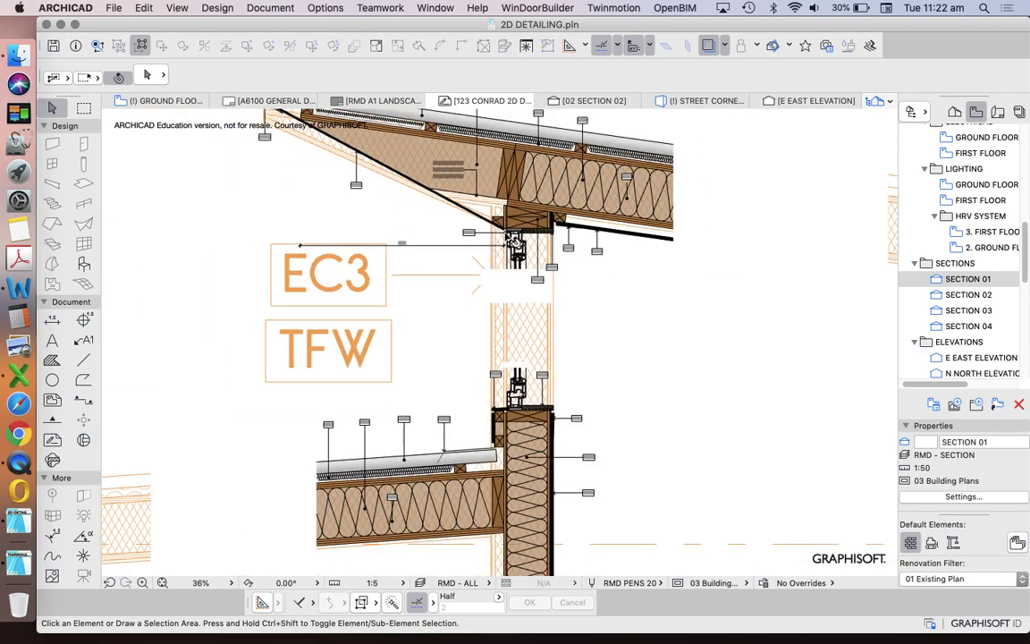
pyautogui.scroll(2, 626, 198)
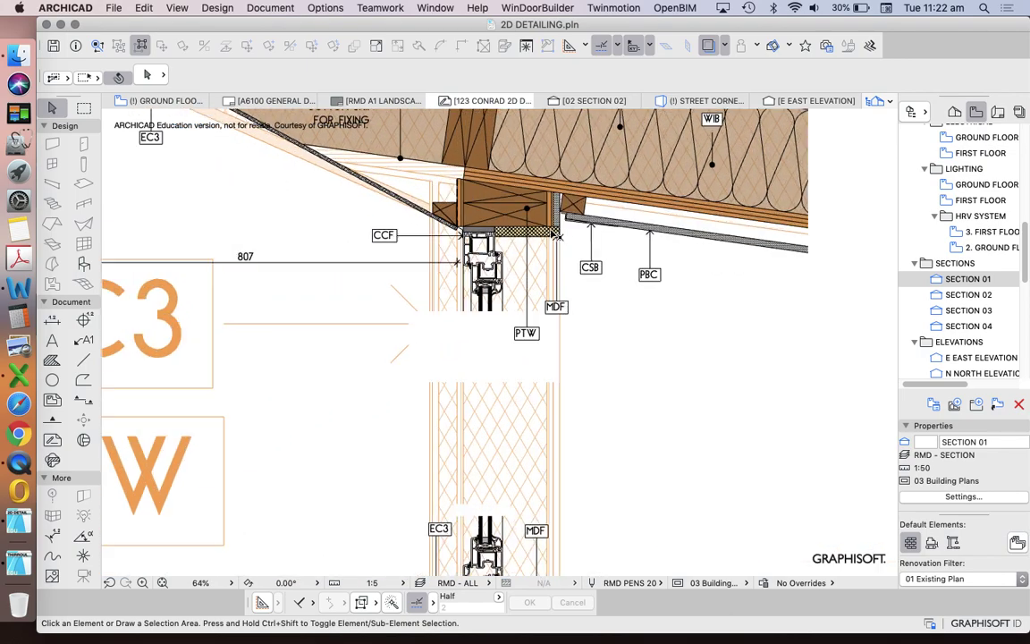
pyautogui.scroll(-1, 625, 191)
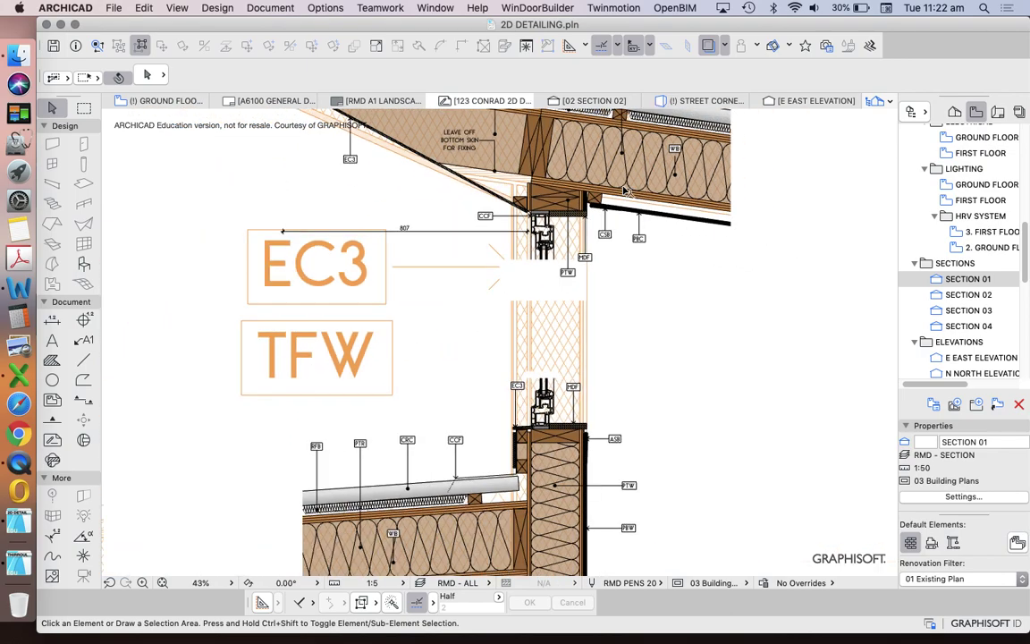
pyautogui.scroll(1, 536, 403)
pyautogui.scroll(2, 557, 382)
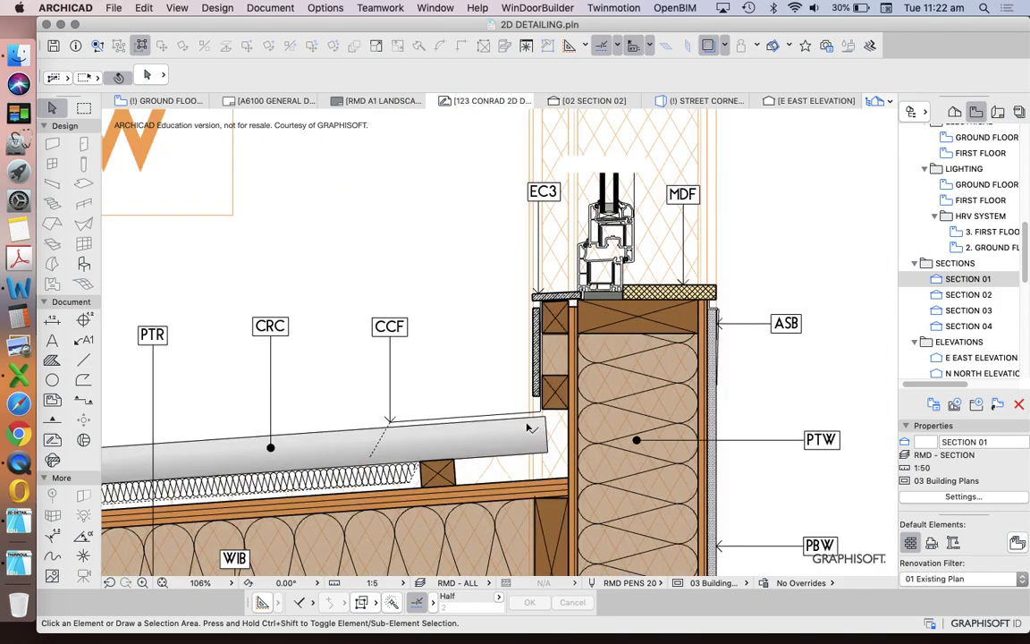
pyautogui.scroll(-3, 644, 319)
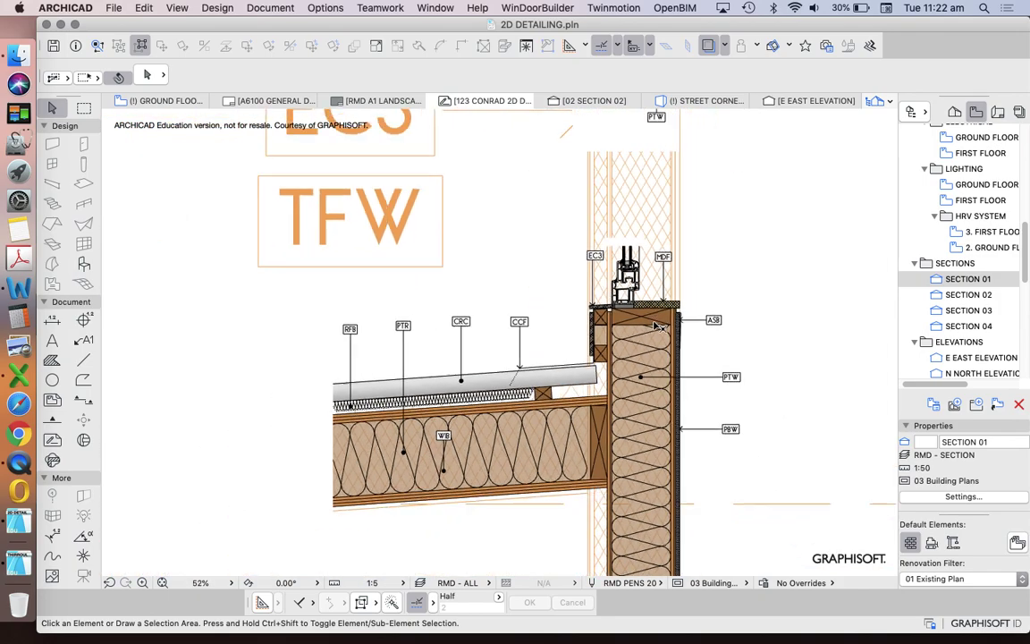
pyautogui.scroll(4, 608, 279)
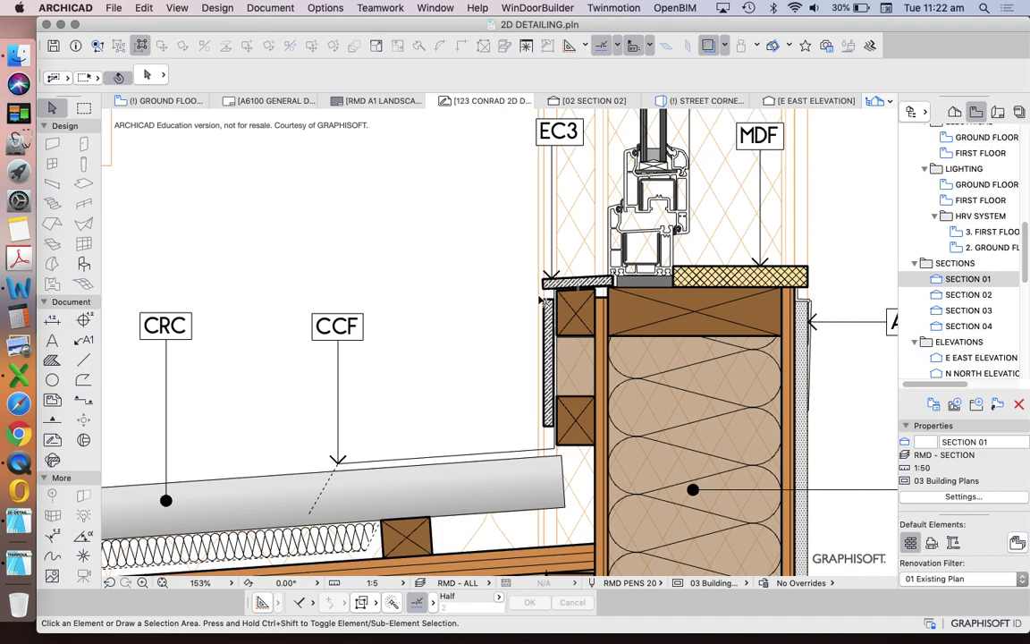
pyautogui.scroll(-10, 633, 301)
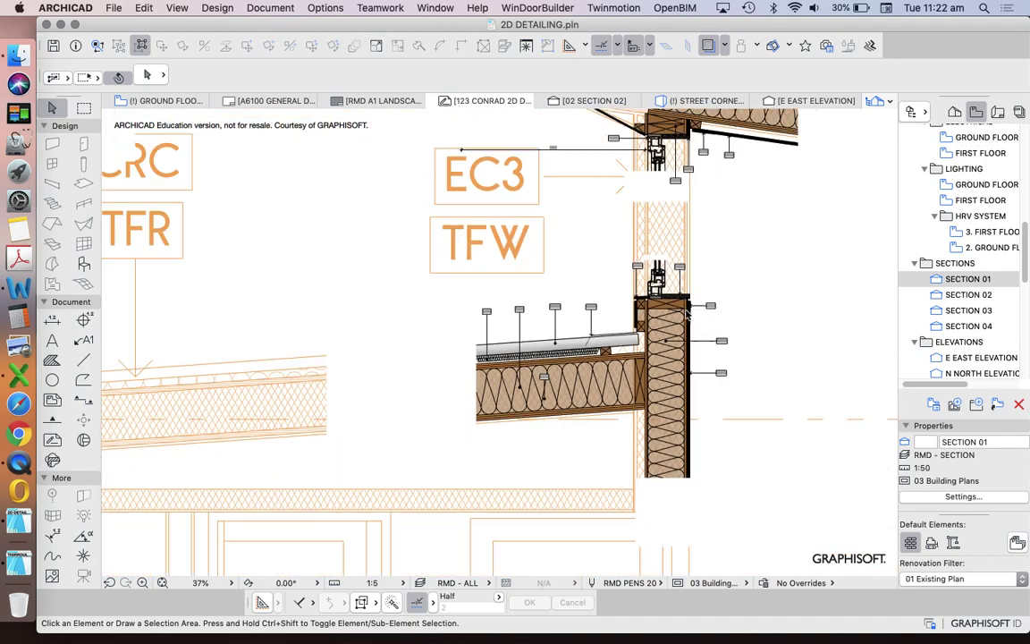
pyautogui.scroll(-5, 404, 295)
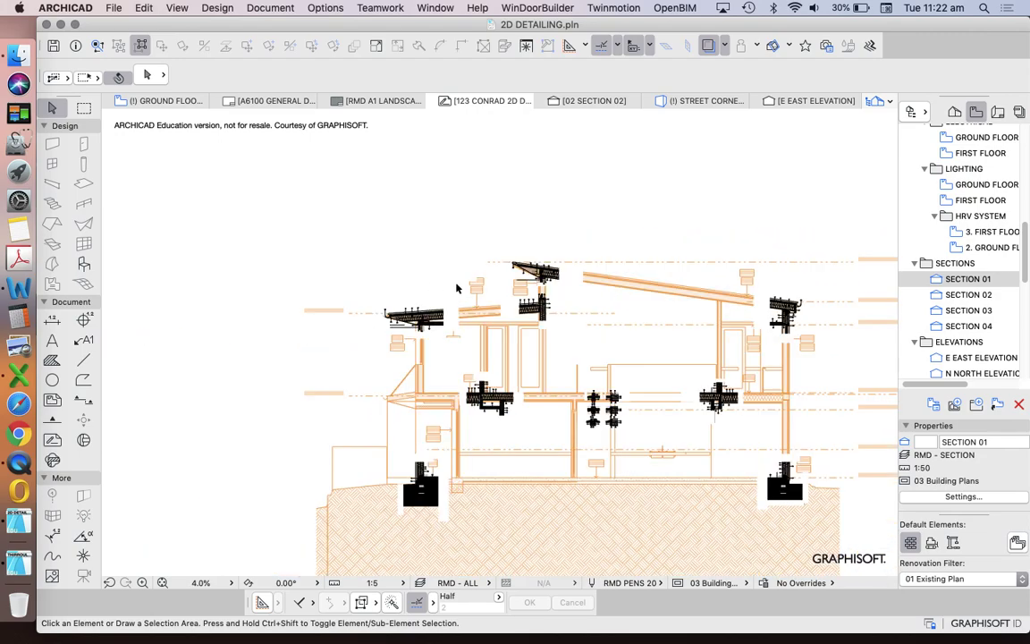
pyautogui.scroll(8, 623, 437)
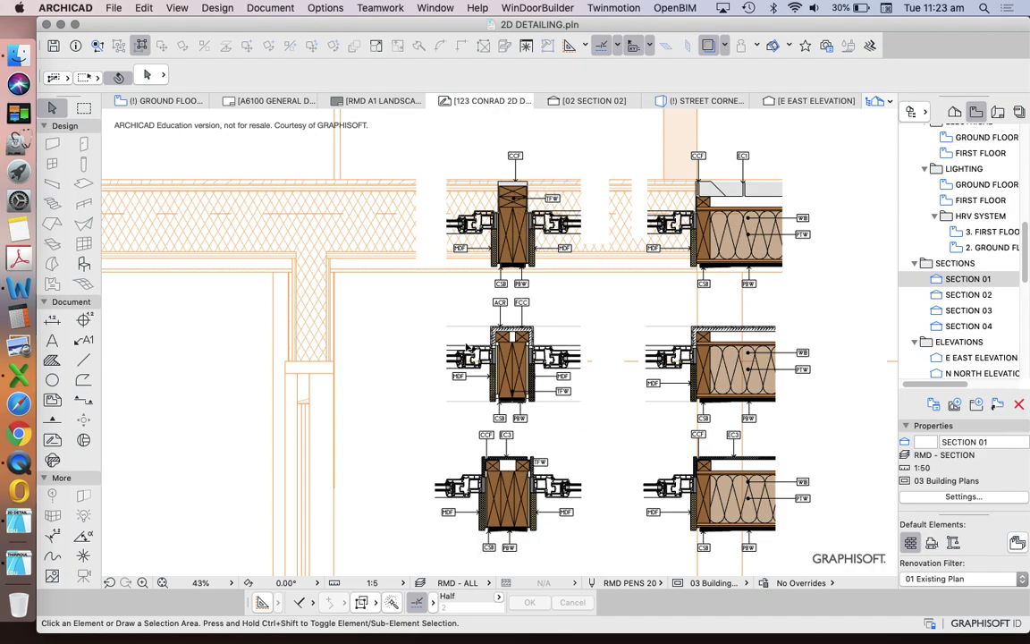
pyautogui.scroll(-8, 517, 356)
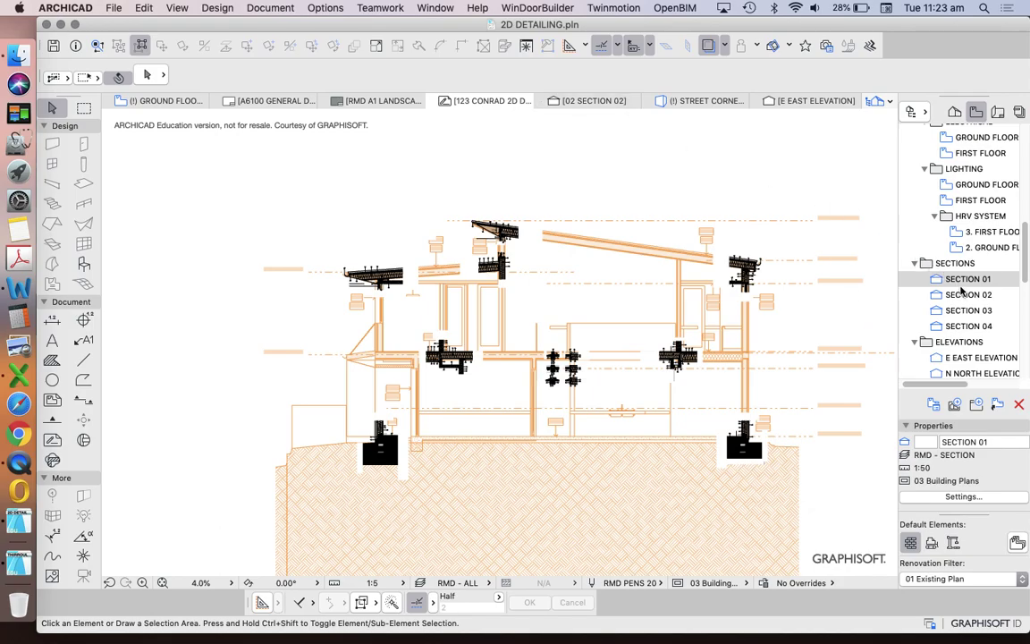
pyautogui.doubleClick(962, 281)
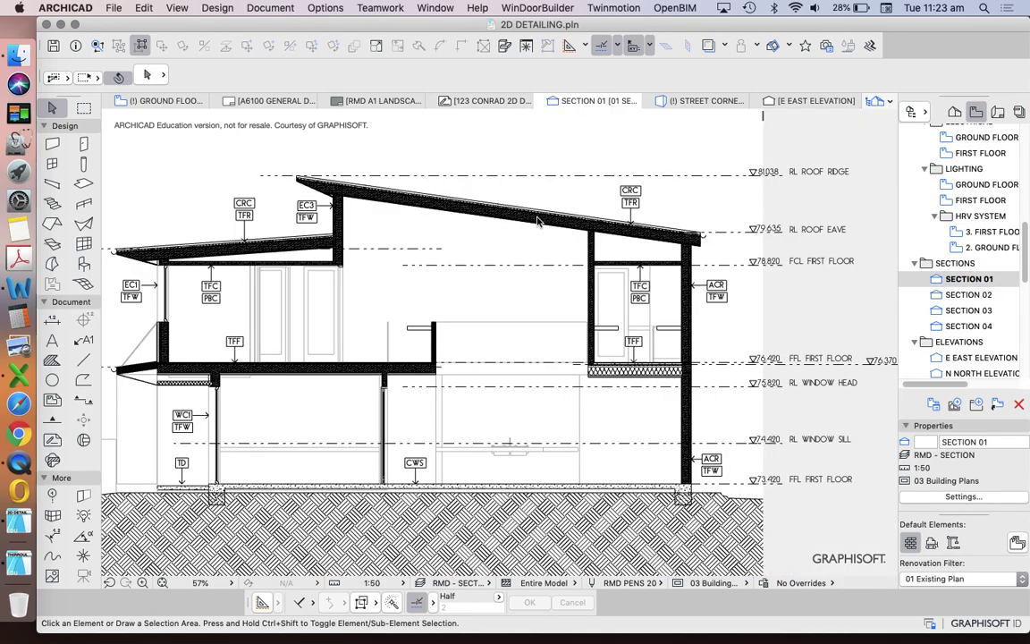
# Inspect the roof, interior wall and balustrade in SECTION 01, then switch to THIRROUL 2019 S2
pyautogui.scroll(10, 302, 187)
pyautogui.click(302, 187)
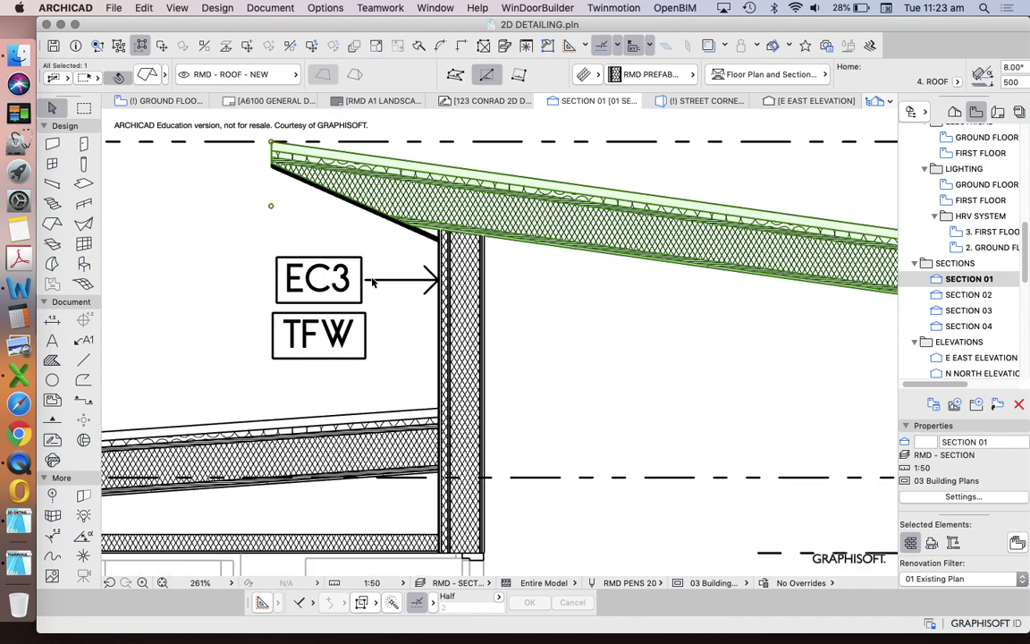
pyautogui.scroll(-10, 374, 282)
pyautogui.click(559, 189)
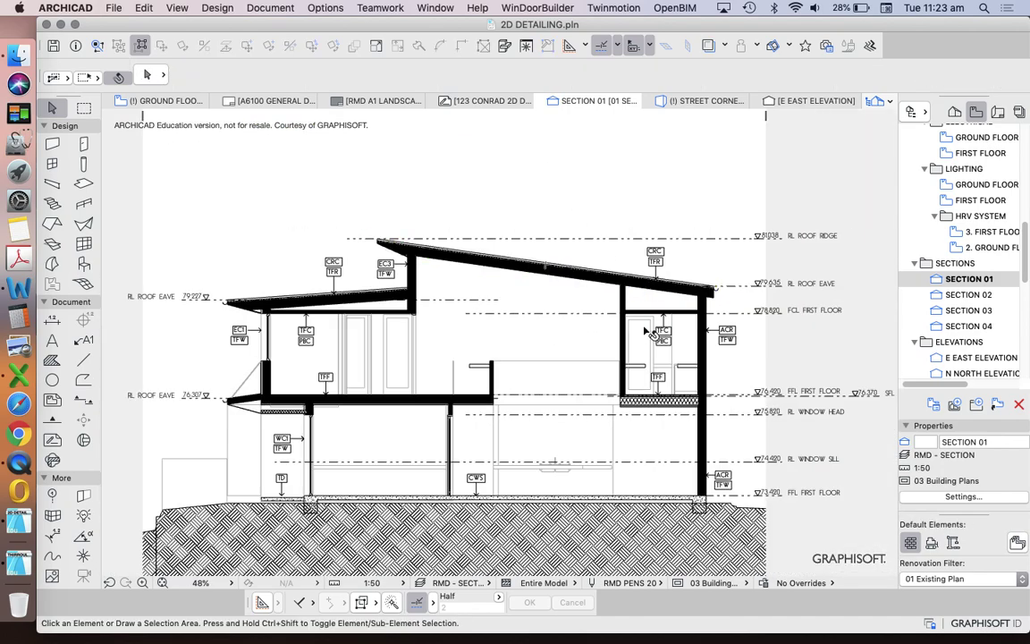
pyautogui.click(626, 338)
pyautogui.click(574, 347)
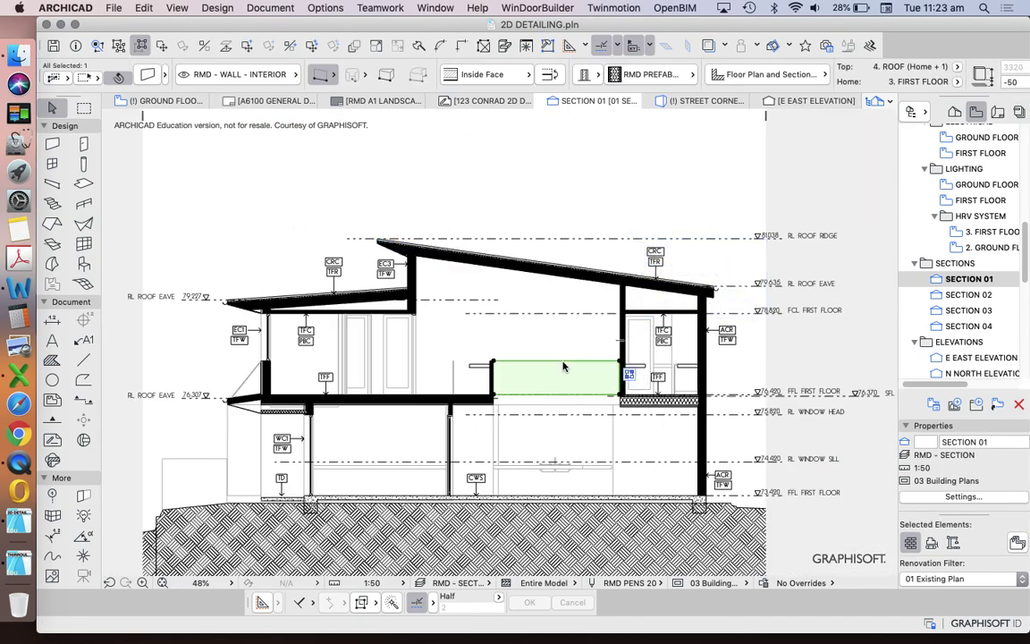
pyautogui.click(544, 228)
pyautogui.scroll(-3, 606, 233)
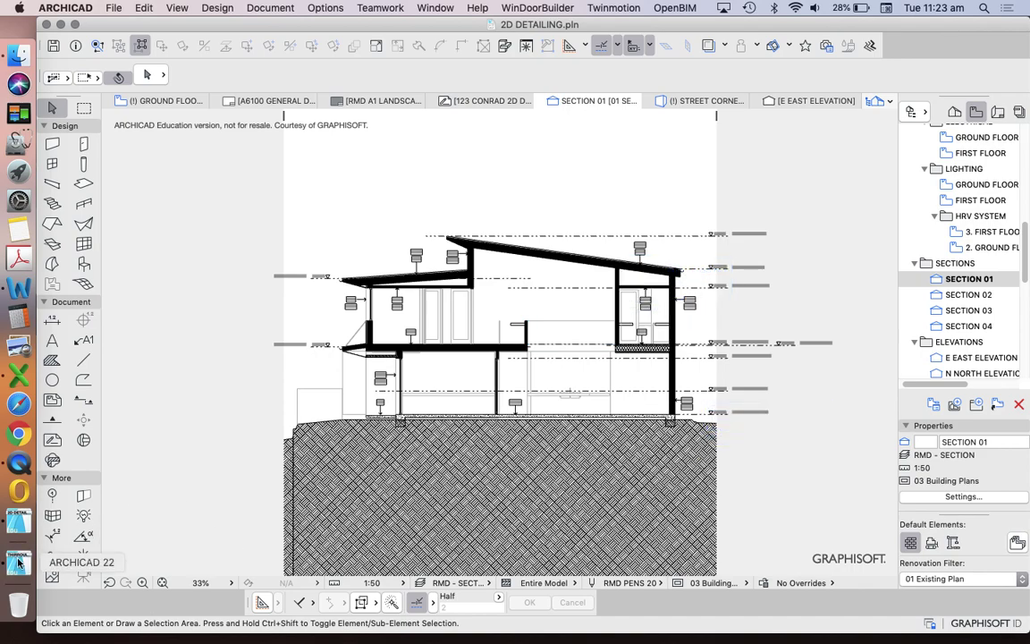
pyautogui.click(18, 561)
# Open the 2. UPPER GROUND FLOOR plan from the Project Map
pyautogui.scroll(3, 493, 266)
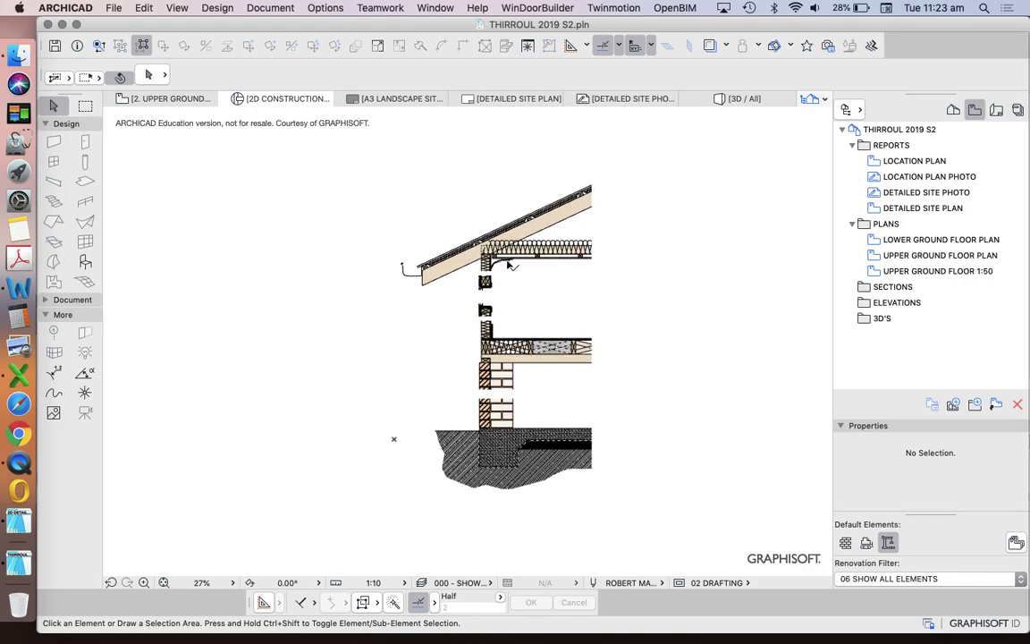
pyautogui.scroll(3, 483, 260)
pyautogui.scroll(-3, 574, 276)
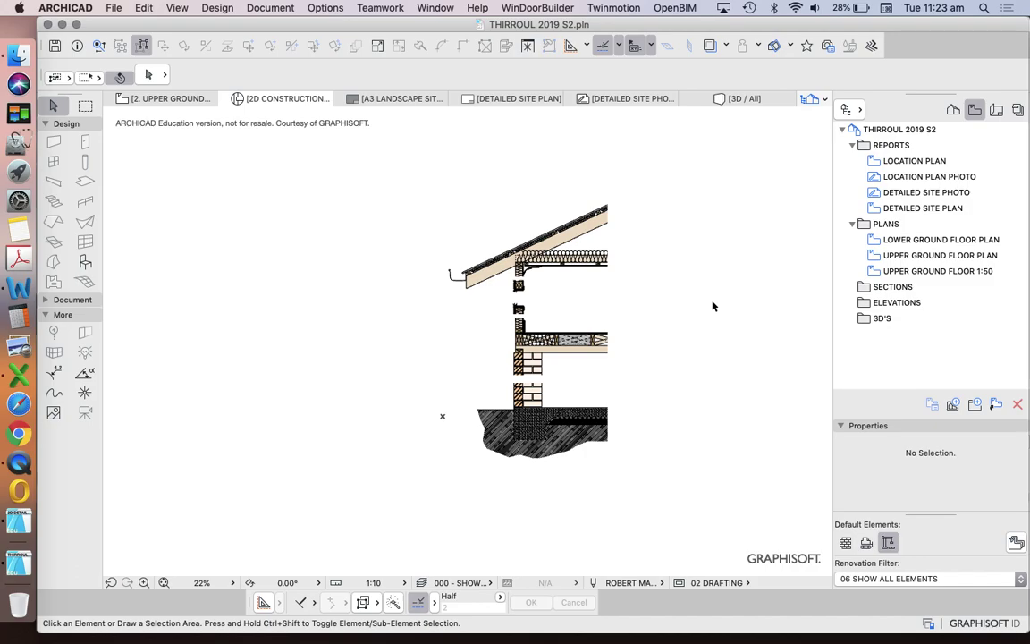
pyautogui.scroll(-3, 599, 313)
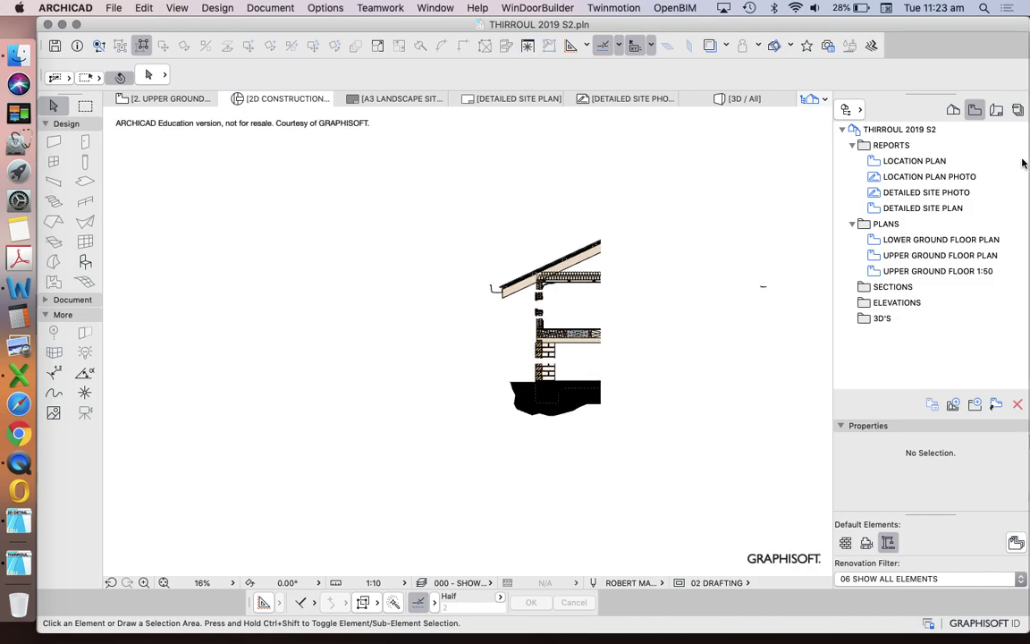
pyautogui.click(952, 110)
pyautogui.scroll(10, 1001, 225)
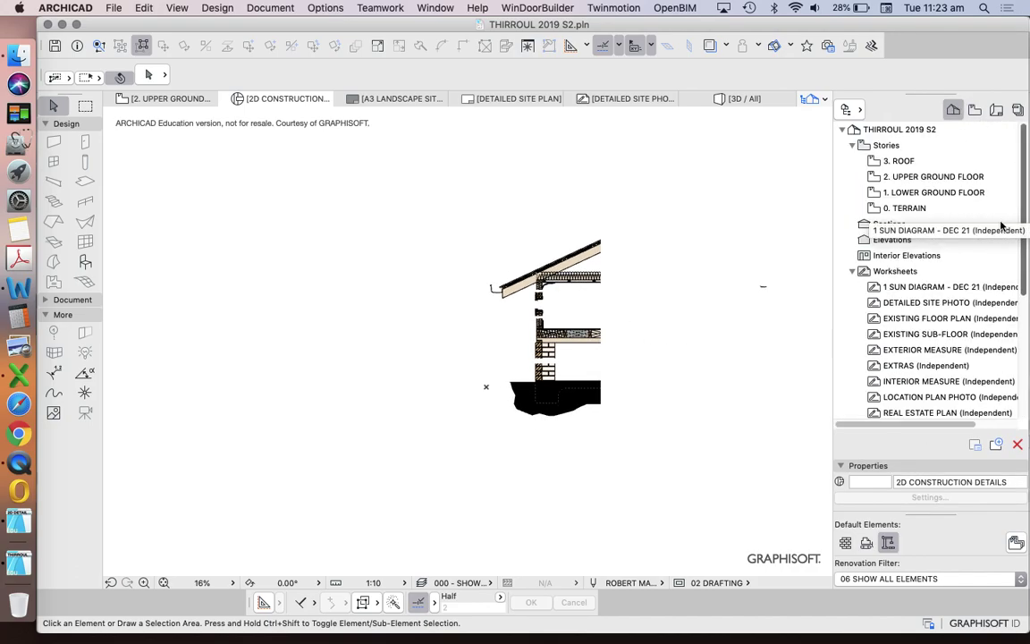
pyautogui.click(892, 180)
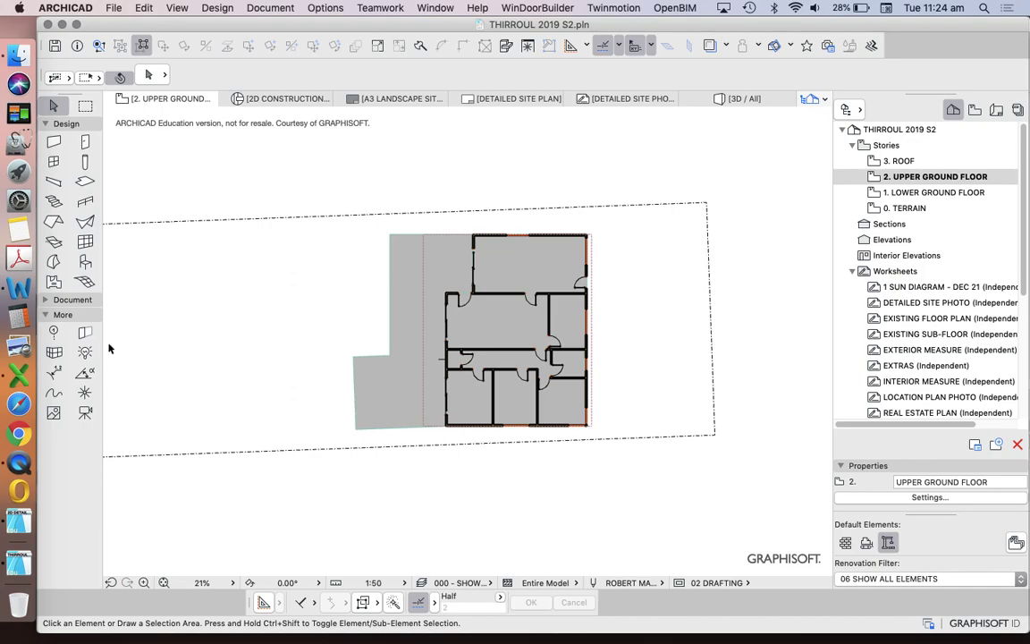
# Draw a vertical S-04 section line across the floor plan and open its section view
pyautogui.click(70, 299)
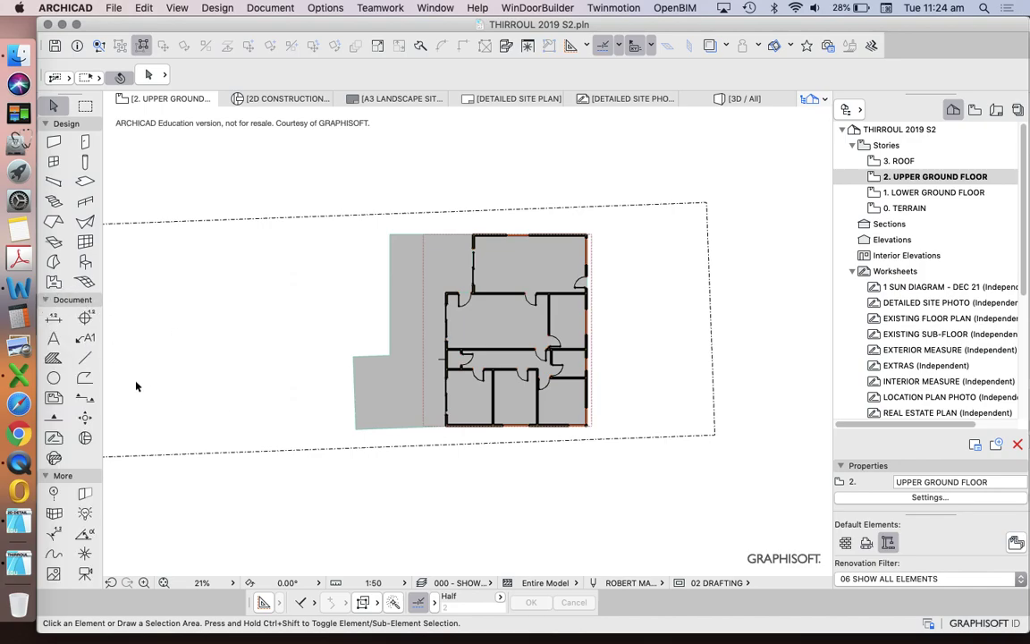
pyautogui.click(85, 399)
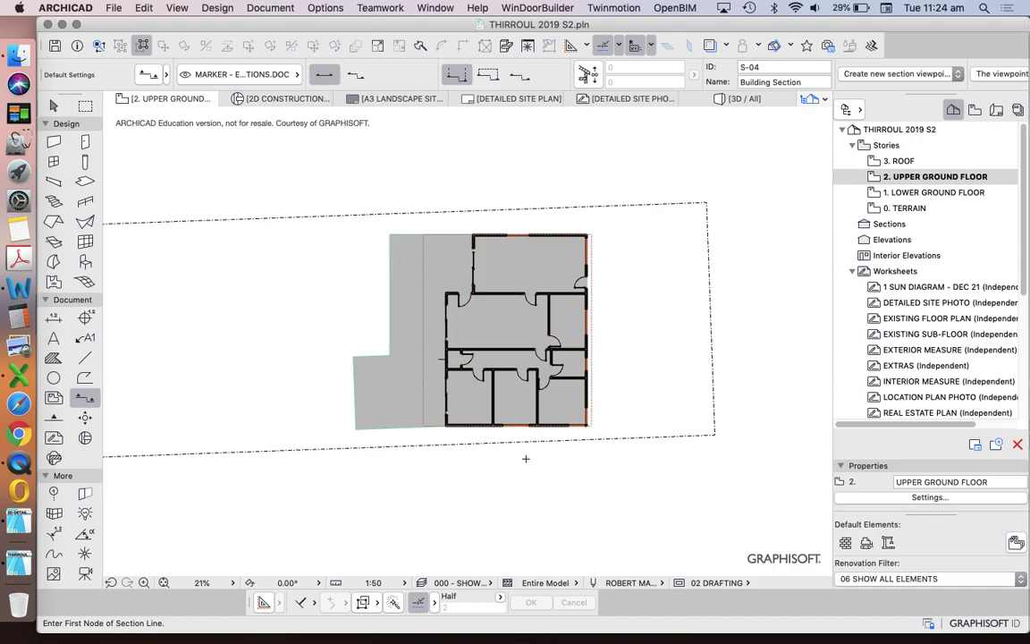
pyautogui.click(519, 476)
pyautogui.click(519, 185)
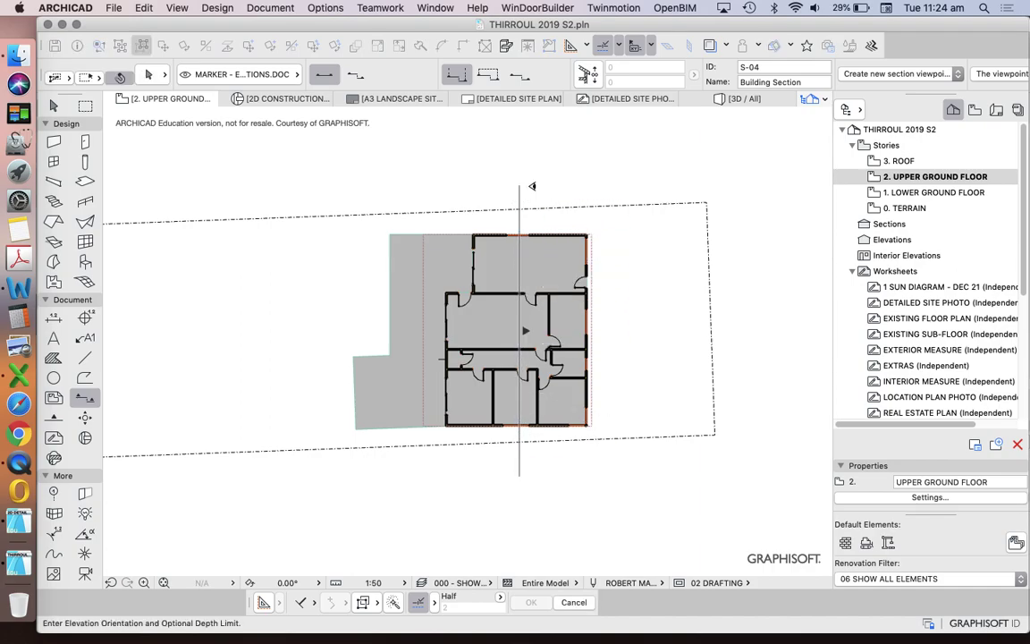
pyautogui.click(431, 182)
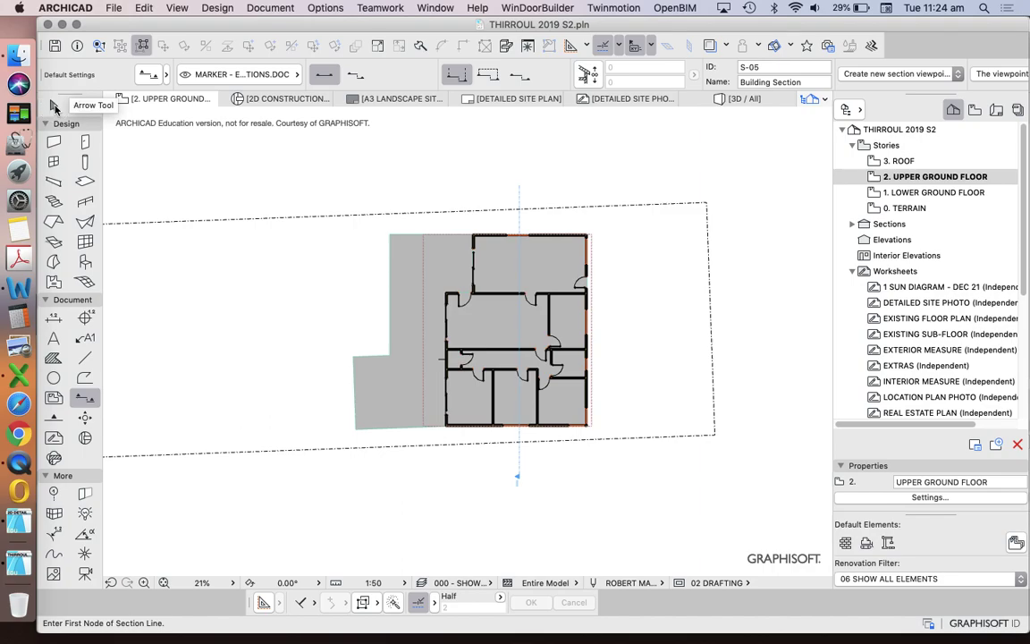
pyautogui.click(54, 105)
pyautogui.click(520, 198)
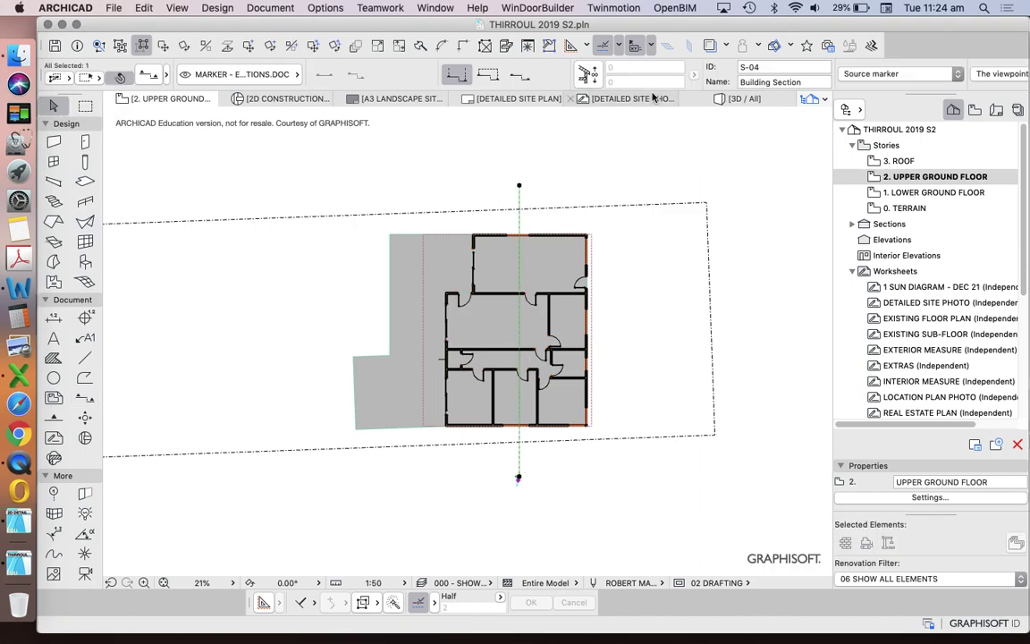
pyautogui.rightClick(603, 156)
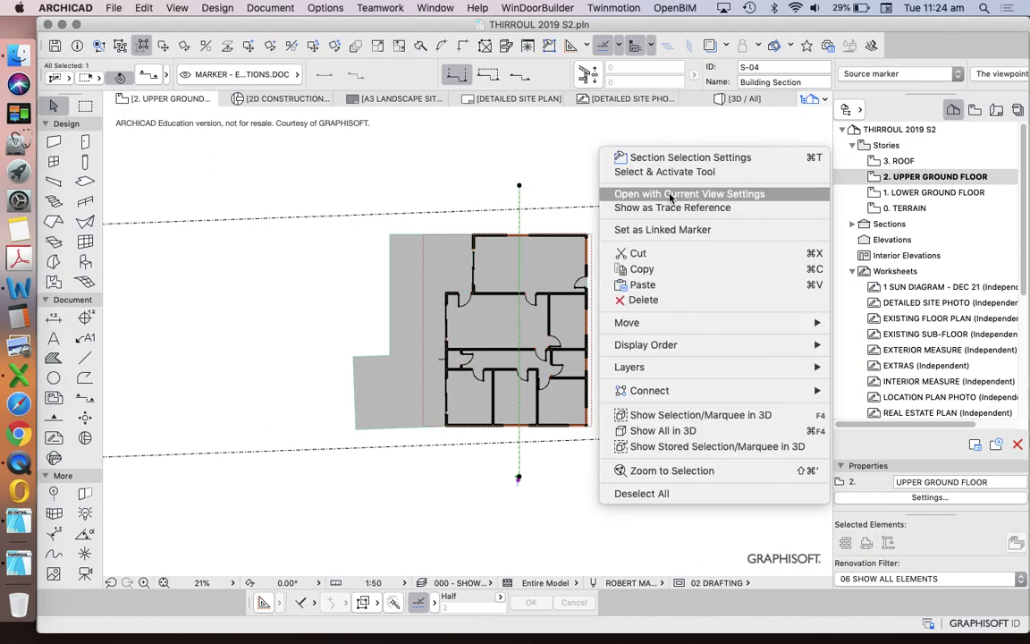
pyautogui.click(707, 194)
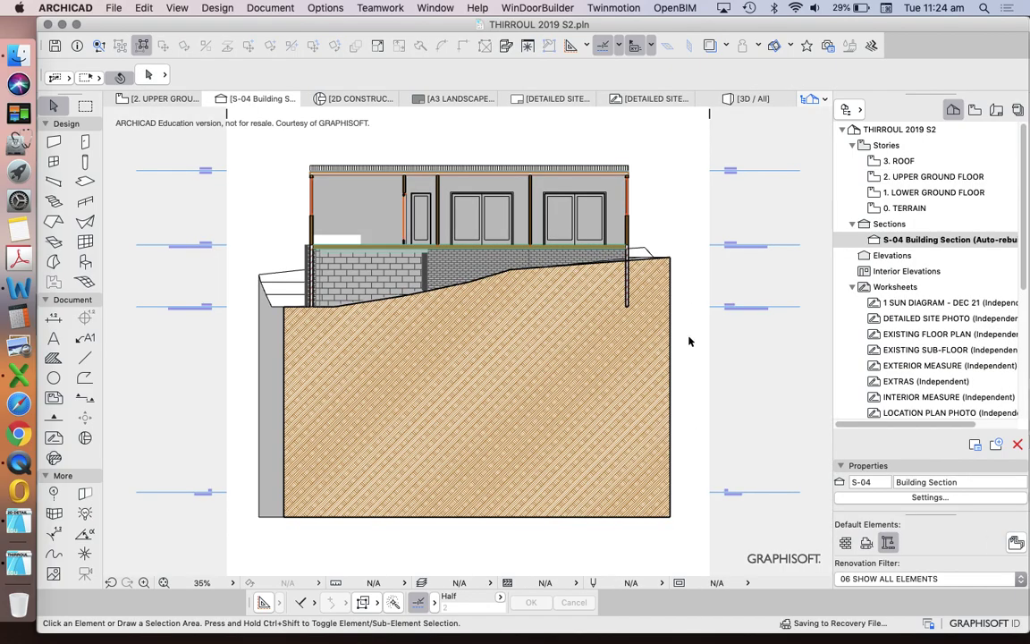
# Zoom around the new S-04 section, then reopen 2D CONSTRUCTION DETAILS under Details
pyautogui.scroll(5, 481, 285)
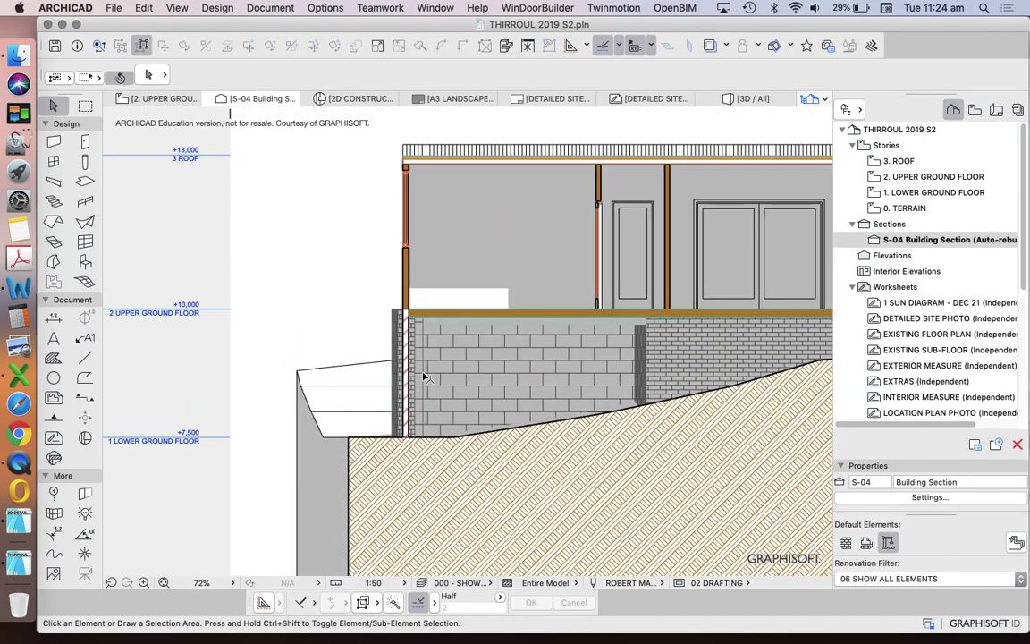
pyautogui.scroll(-2, 416, 385)
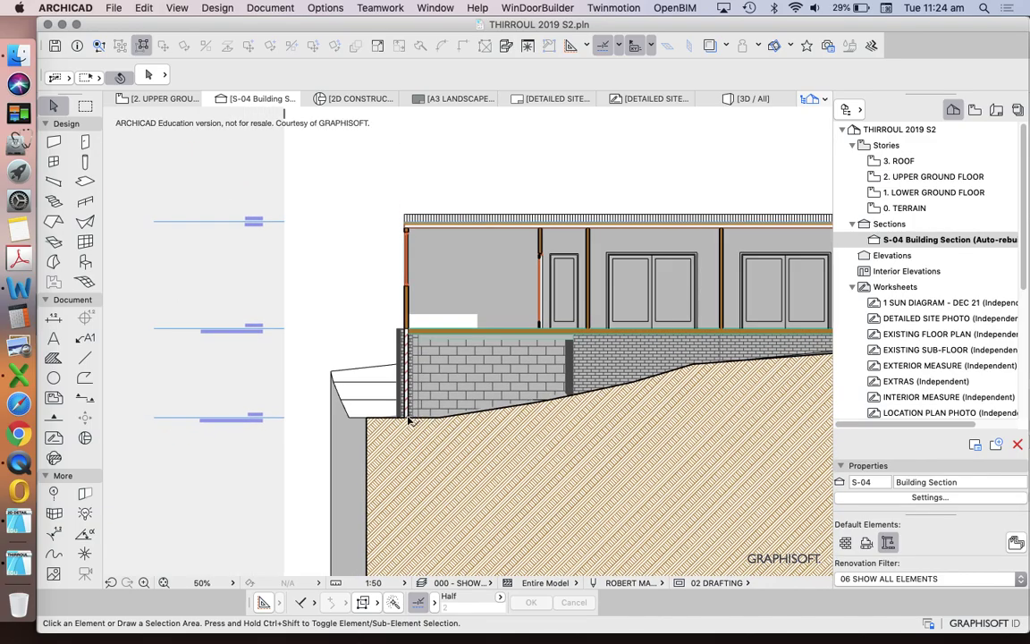
pyautogui.scroll(-2, 407, 420)
pyautogui.scroll(6, 420, 304)
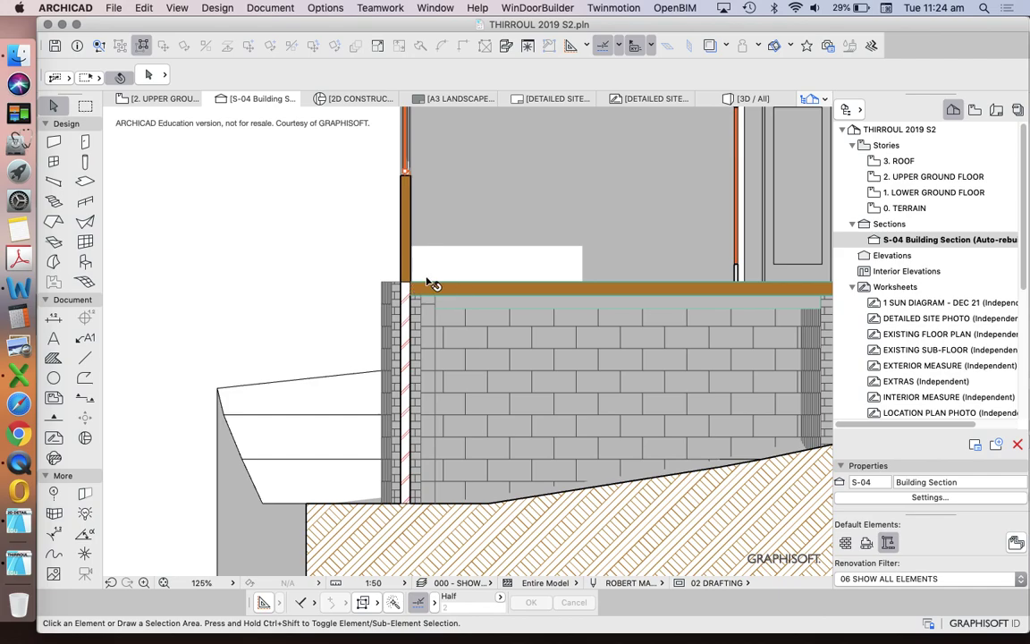
pyautogui.scroll(-3, 425, 282)
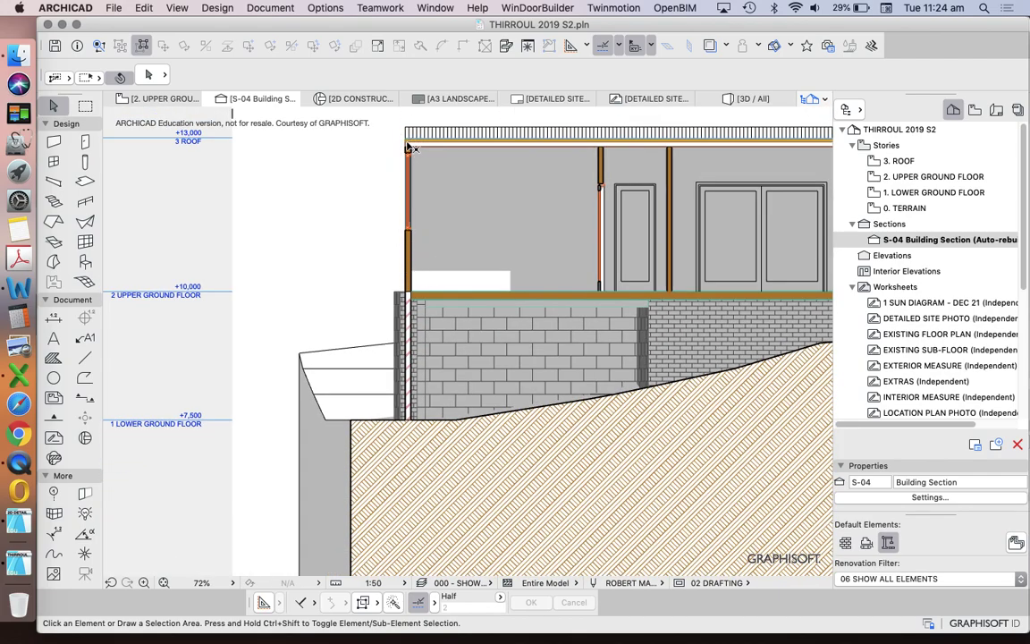
pyautogui.scroll(-2, 407, 145)
pyautogui.scroll(2, 401, 177)
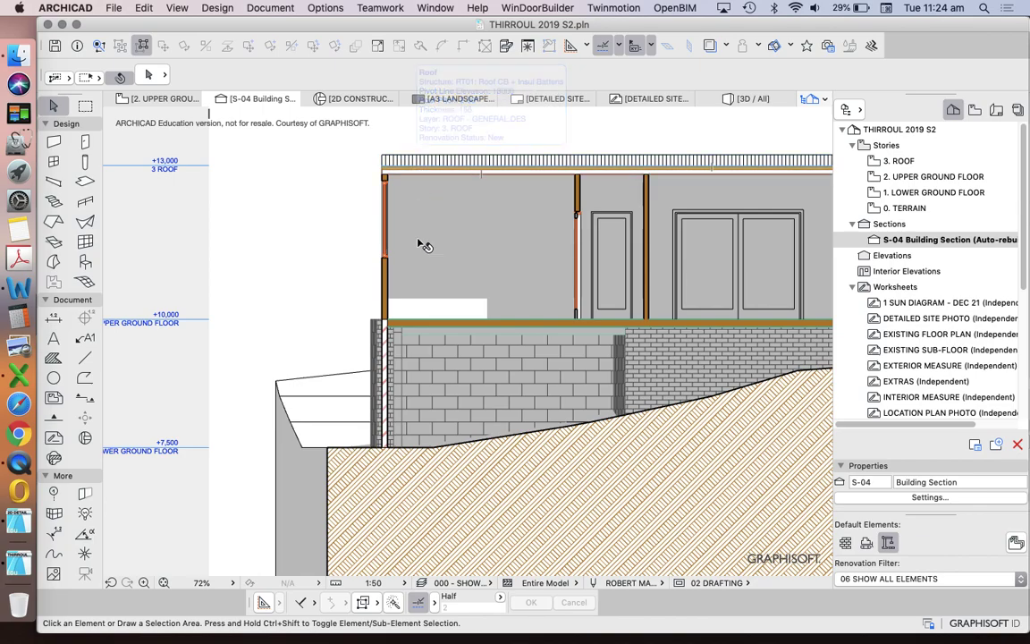
pyautogui.scroll(-4, 471, 332)
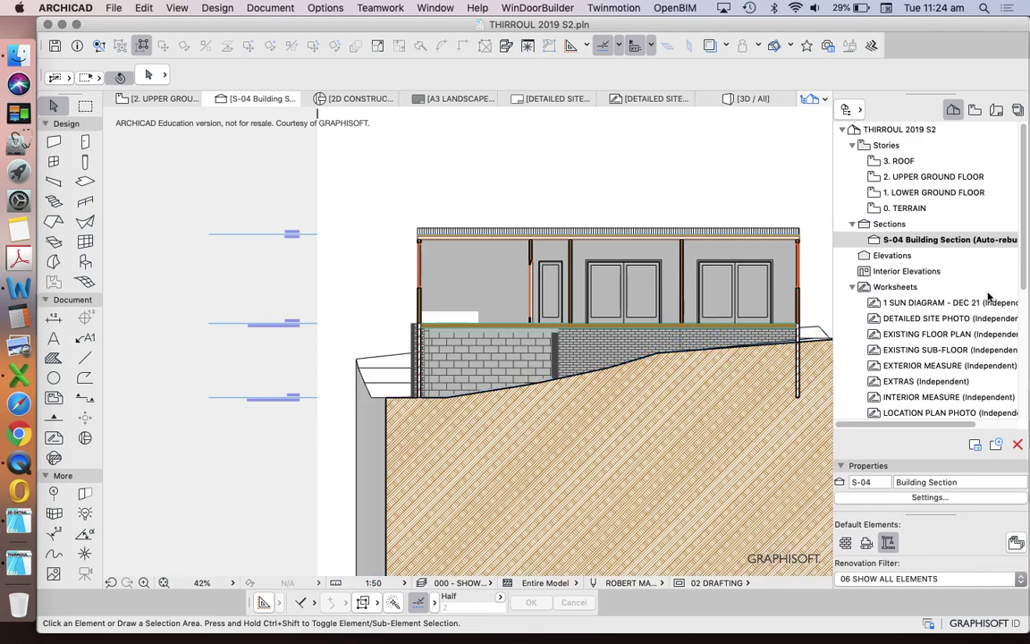
pyautogui.scroll(-3, 989, 296)
pyautogui.scroll(-2, 1006, 300)
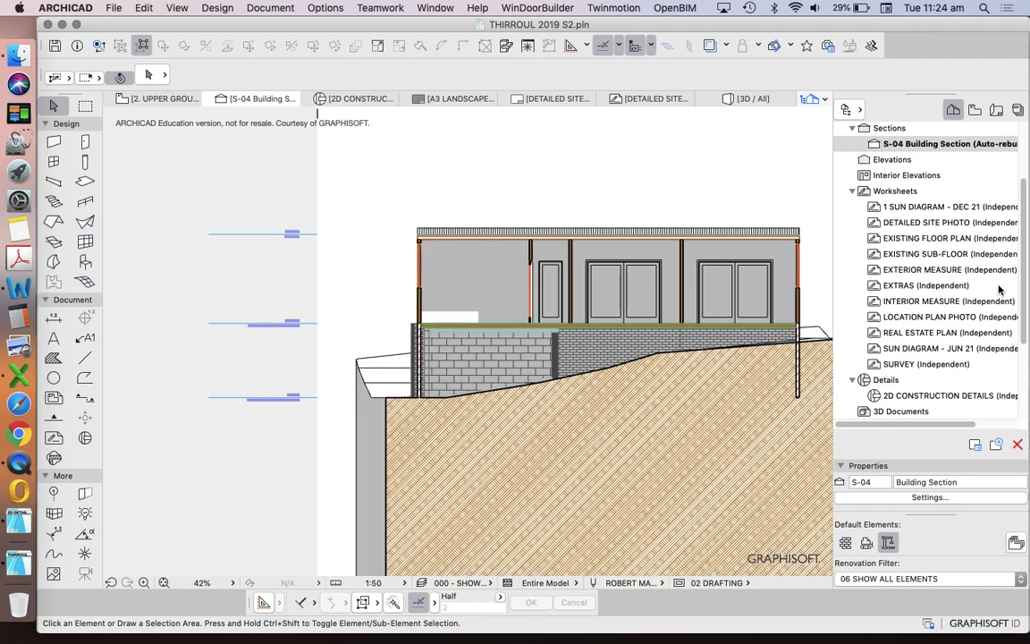
pyautogui.doubleClick(904, 376)
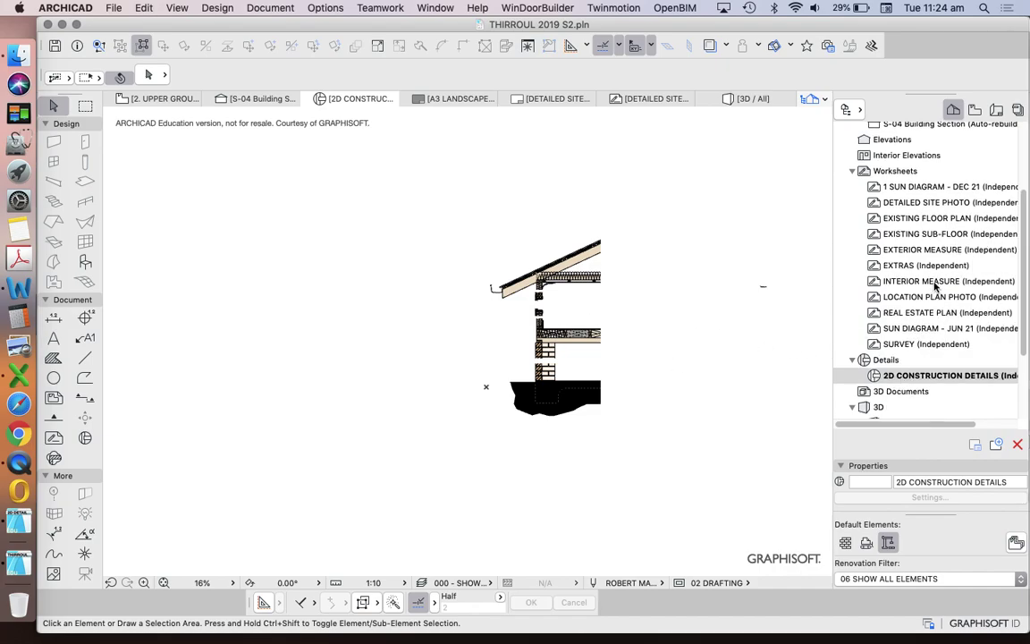
# Show S-04 Building Section as the trace reference and marquee-select the whole construction detail
pyautogui.scroll(4, 935, 300)
pyautogui.rightClick(928, 244)
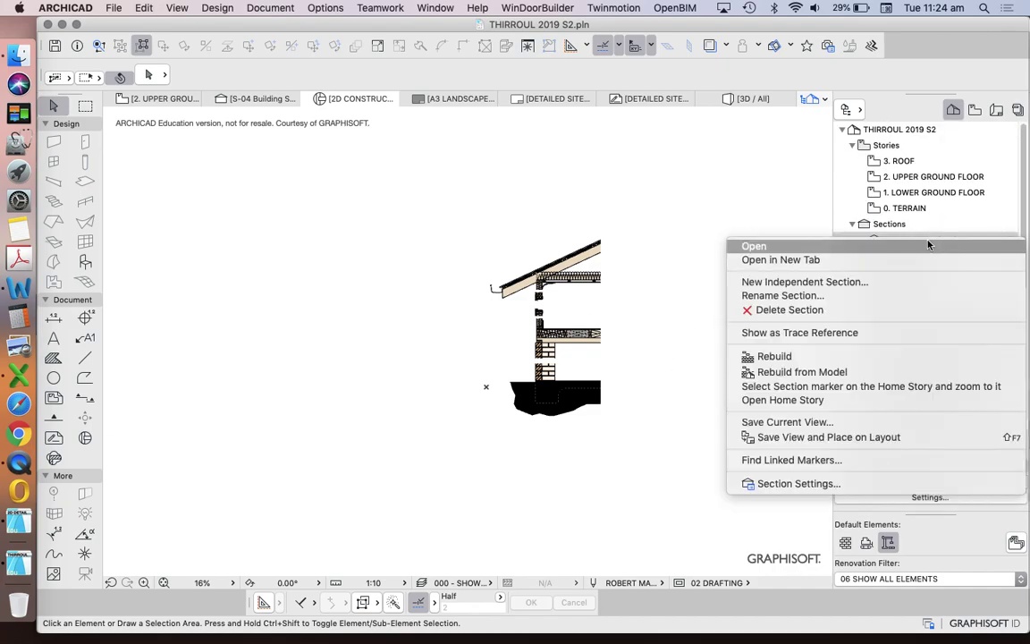
pyautogui.click(638, 371)
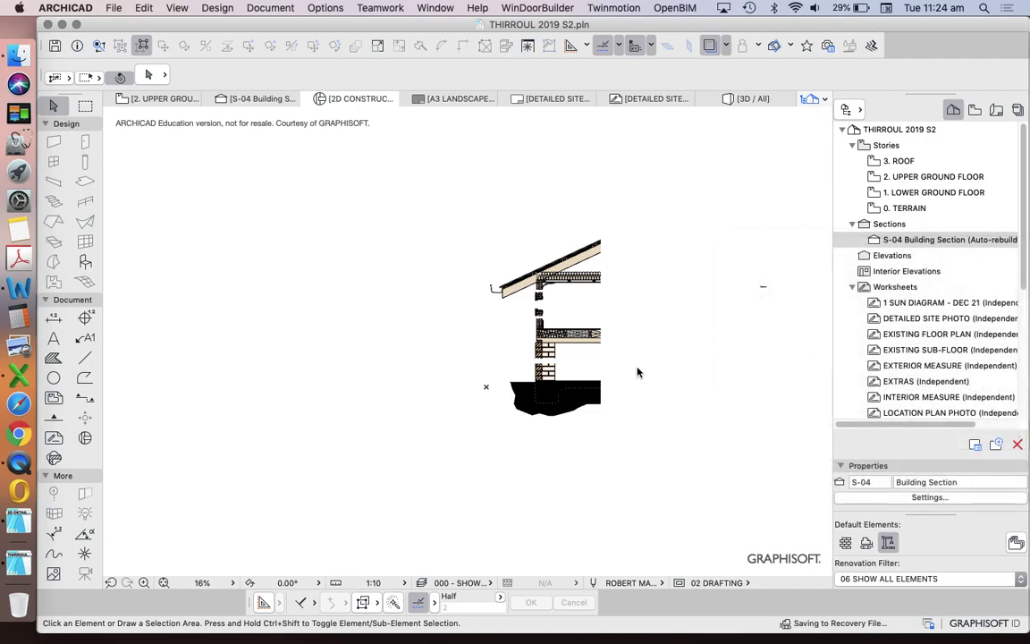
pyautogui.scroll(-10, 638, 371)
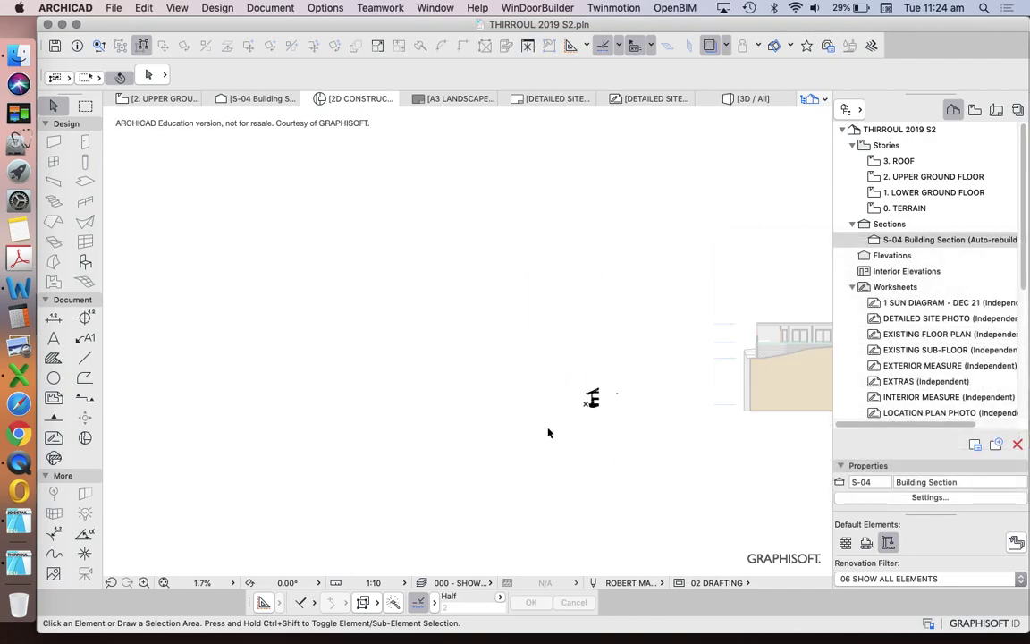
pyautogui.hscroll(3, 500, 393)
pyautogui.scroll(8, 431, 358)
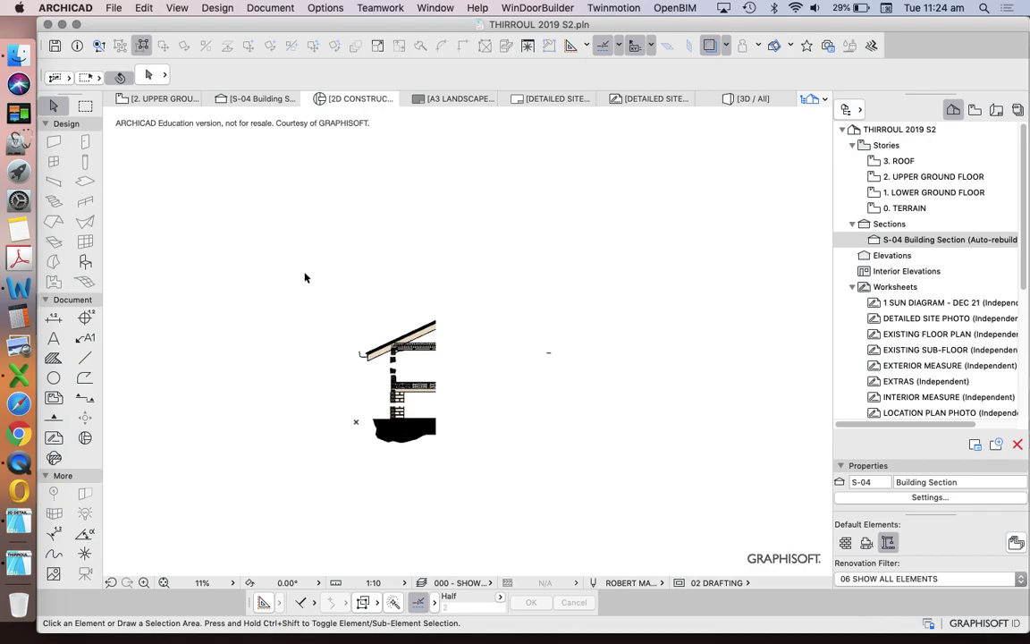
pyautogui.moveTo(304, 278); pyautogui.dragTo(490, 476)
# Drag the whole detail from its wall corner onto the trace's wall base corner, then deselect
pyautogui.click(163, 46)
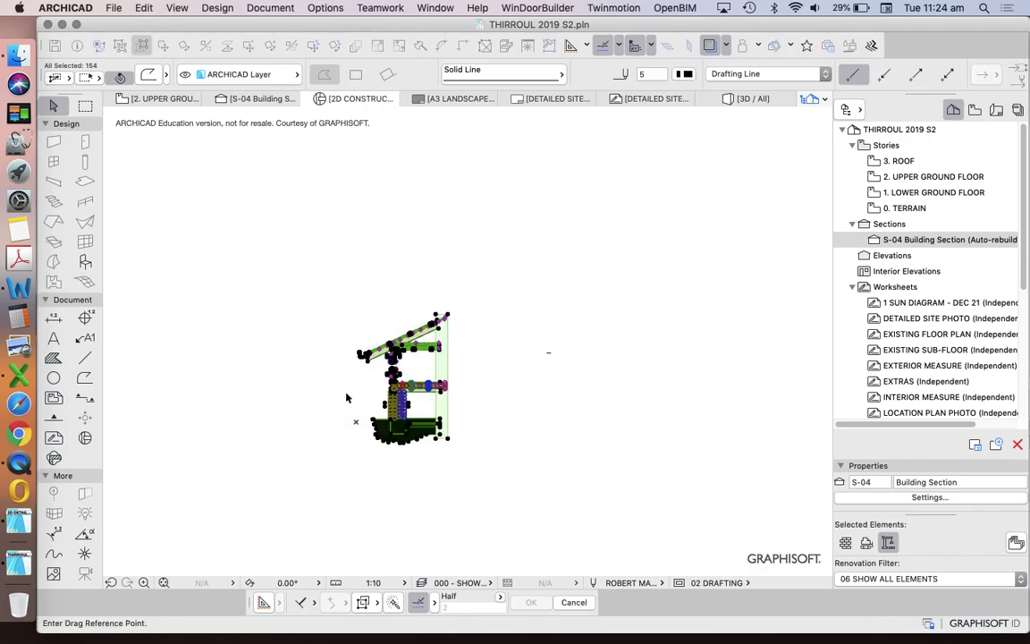
pyautogui.scroll(10, 347, 399)
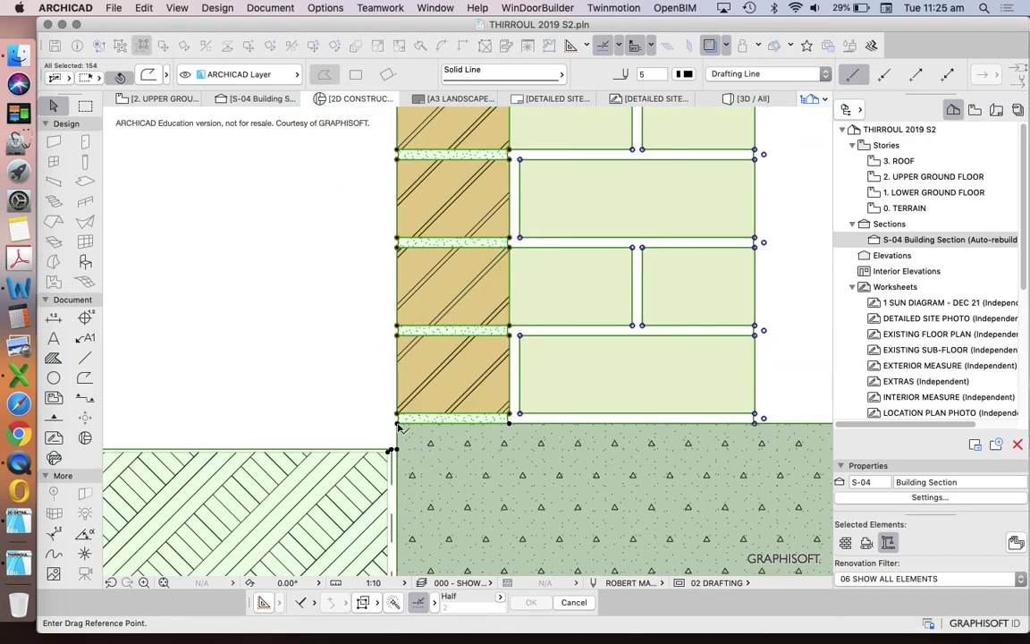
pyautogui.click(399, 428)
pyautogui.scroll(-12, 358, 410)
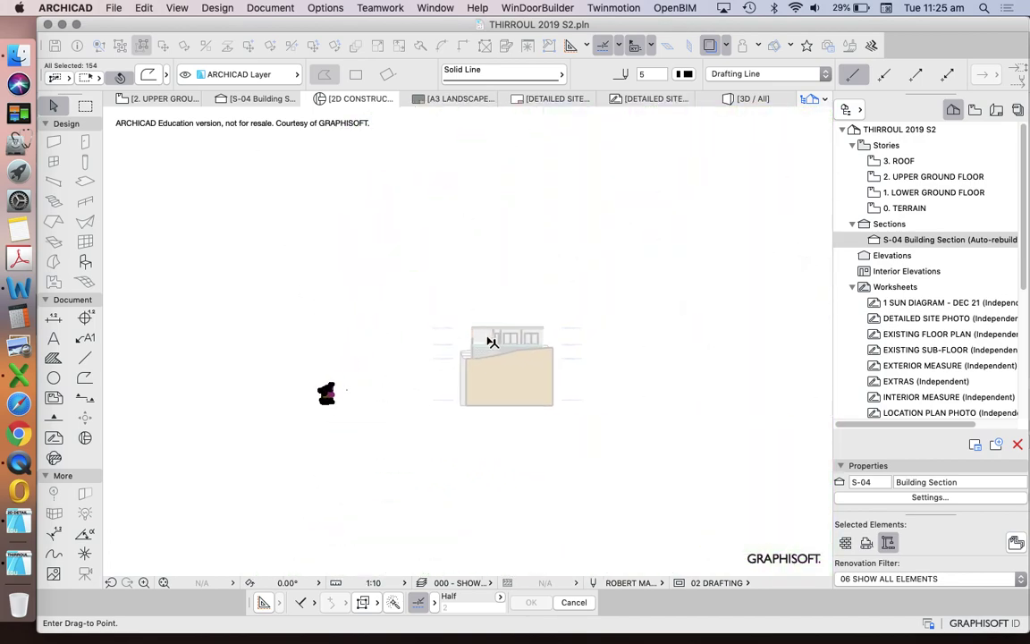
pyautogui.scroll(10, 442, 410)
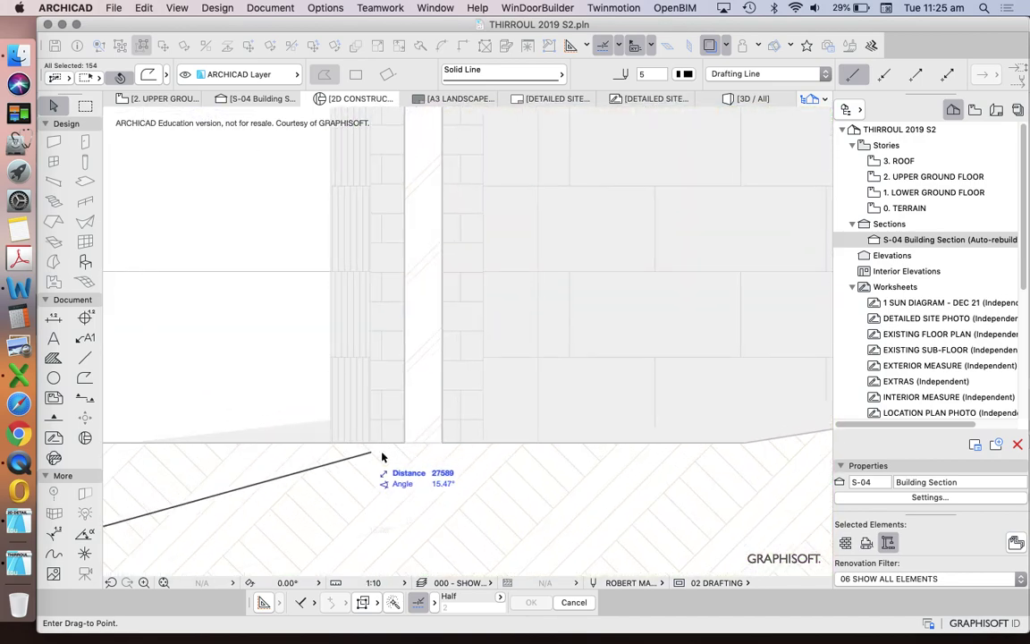
pyautogui.scroll(4, 390, 454)
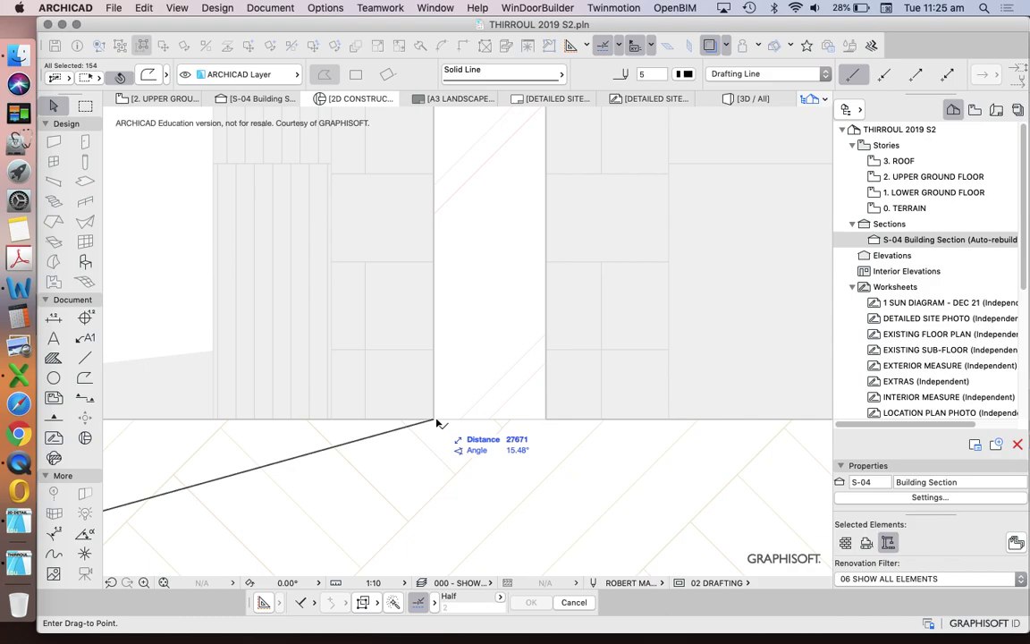
pyautogui.click(437, 420)
pyautogui.scroll(-5, 517, 473)
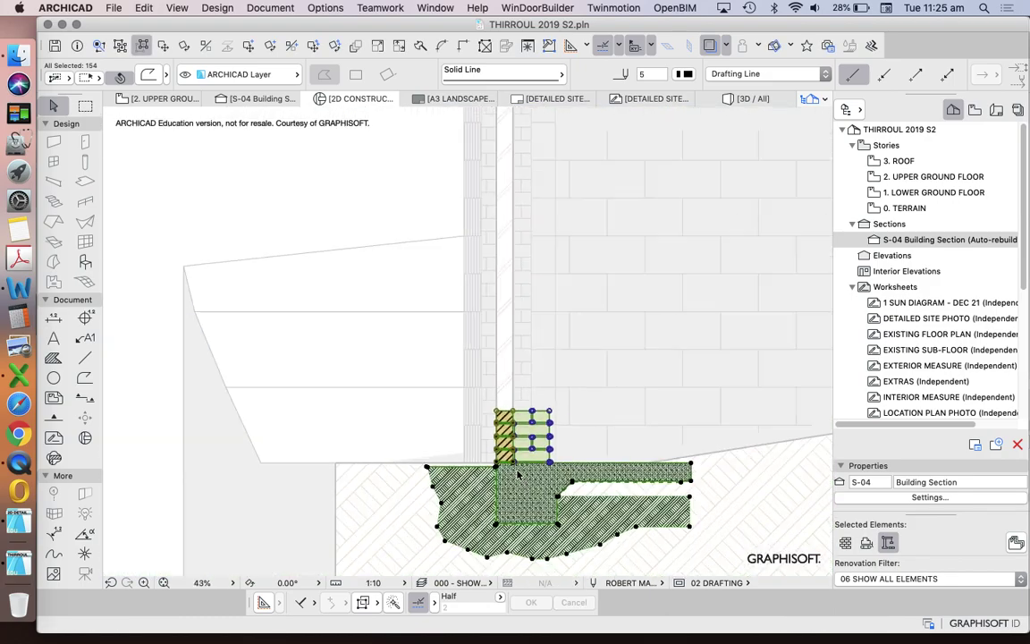
pyautogui.scroll(-1, 517, 474)
pyautogui.scroll(-4, 512, 428)
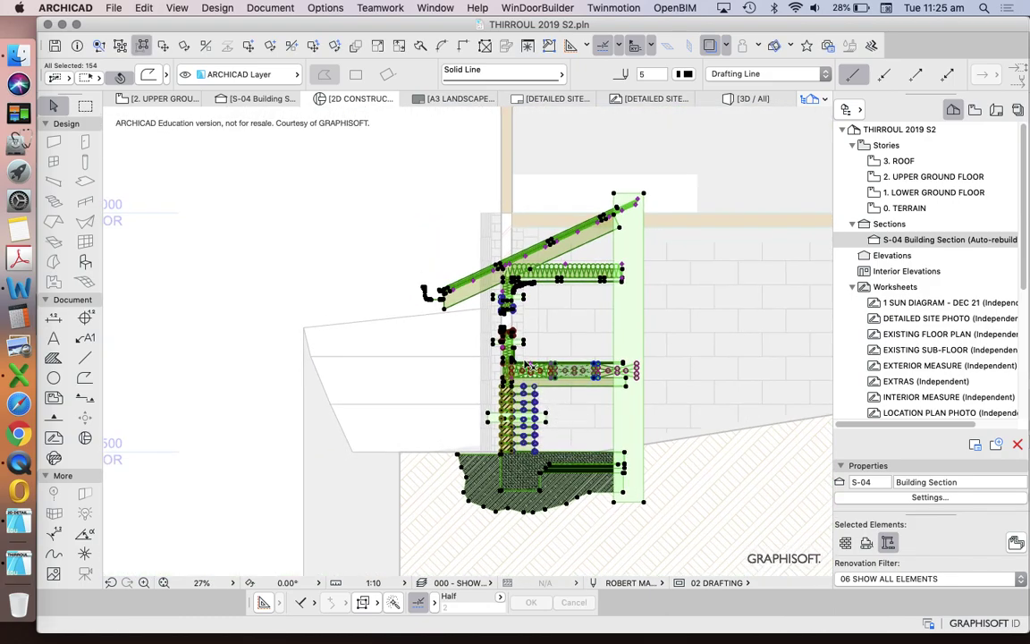
pyautogui.press('Escape')
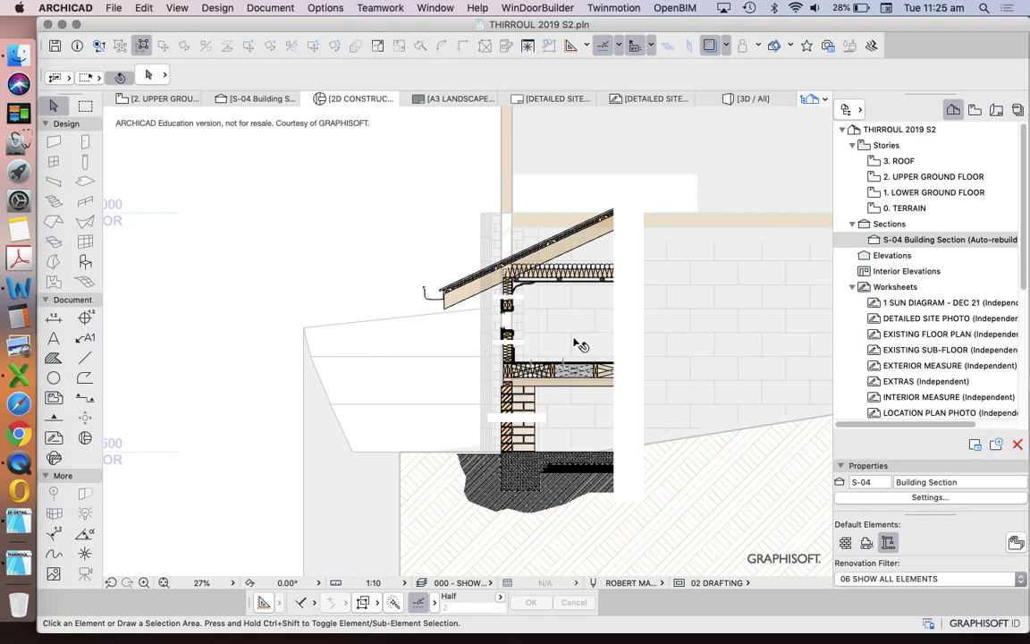
# Marquee-select the 54 roof and wall-top elements of the detail
pyautogui.scroll(4, 577, 344)
pyautogui.scroll(-3, 566, 340)
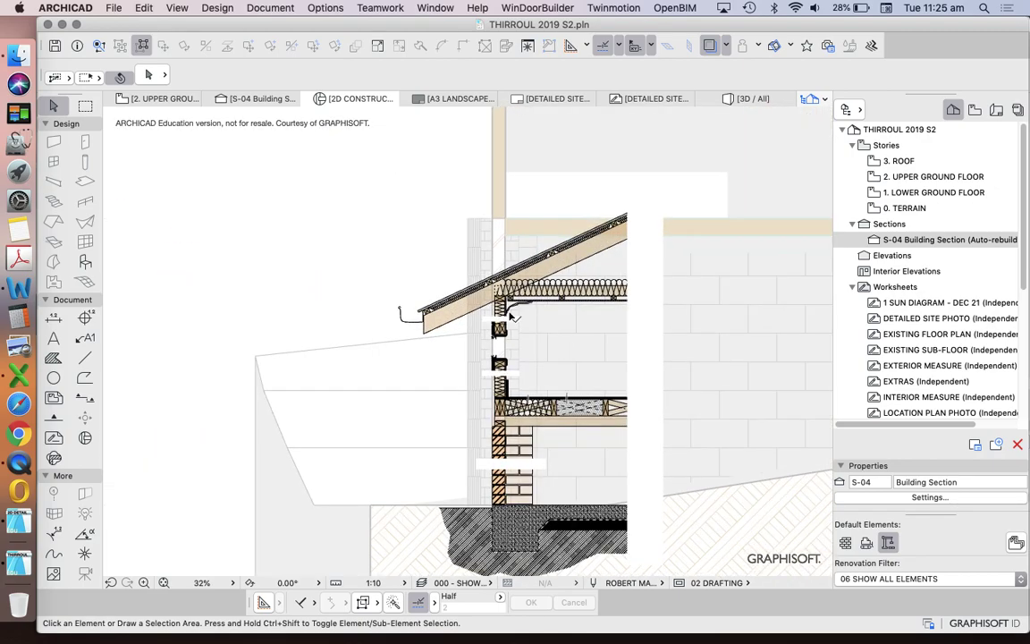
pyautogui.click(380, 211)
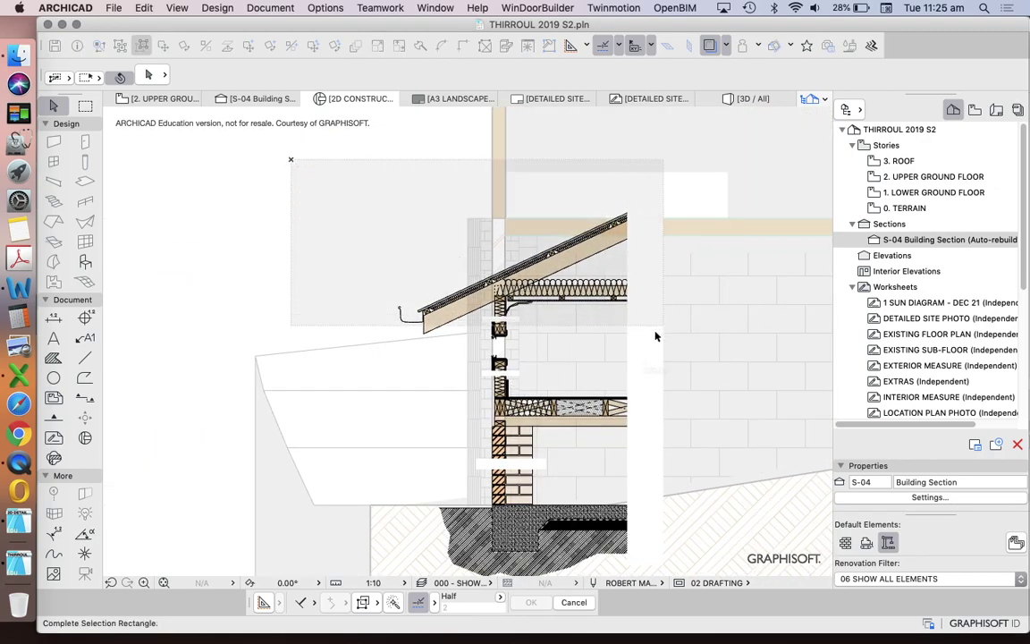
pyautogui.scroll(3, 680, 349)
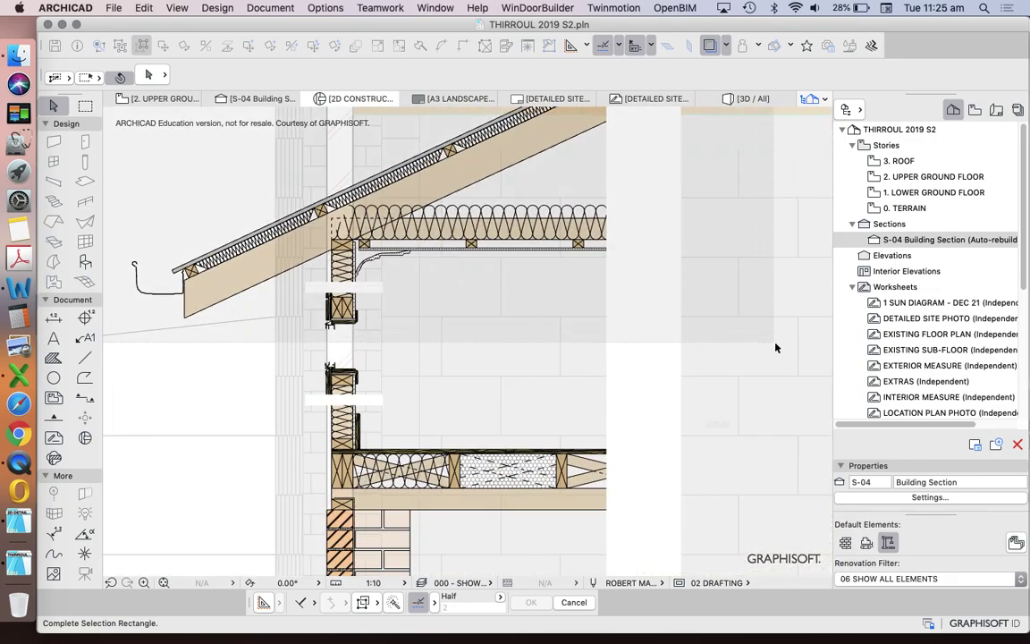
pyautogui.click(794, 351)
pyautogui.scroll(-5, 649, 421)
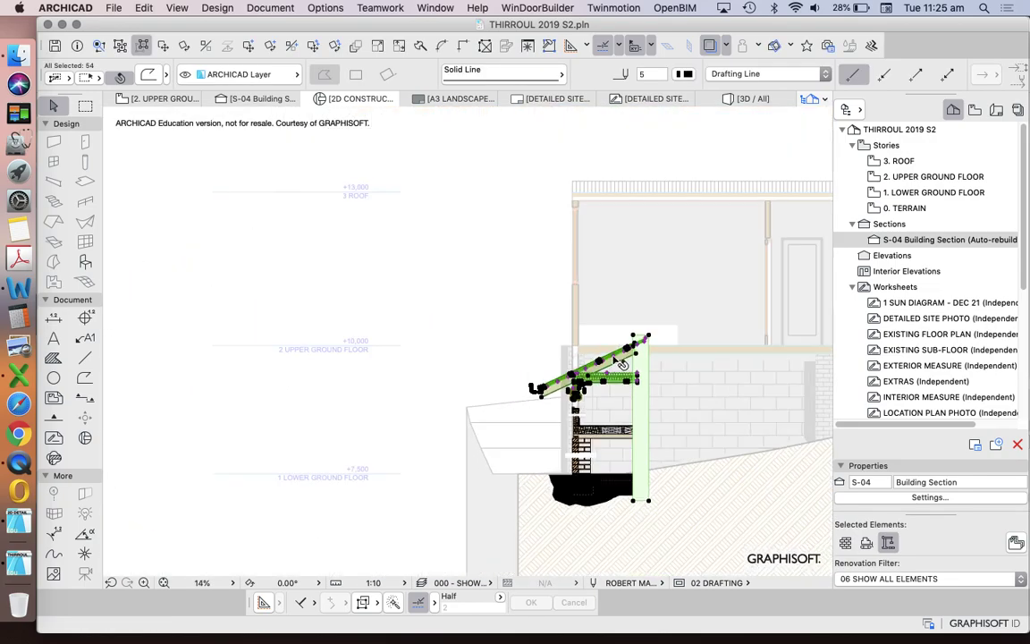
# Drag the selected roof elements up to the S-04 trace's roof level
pyautogui.click(143, 44)
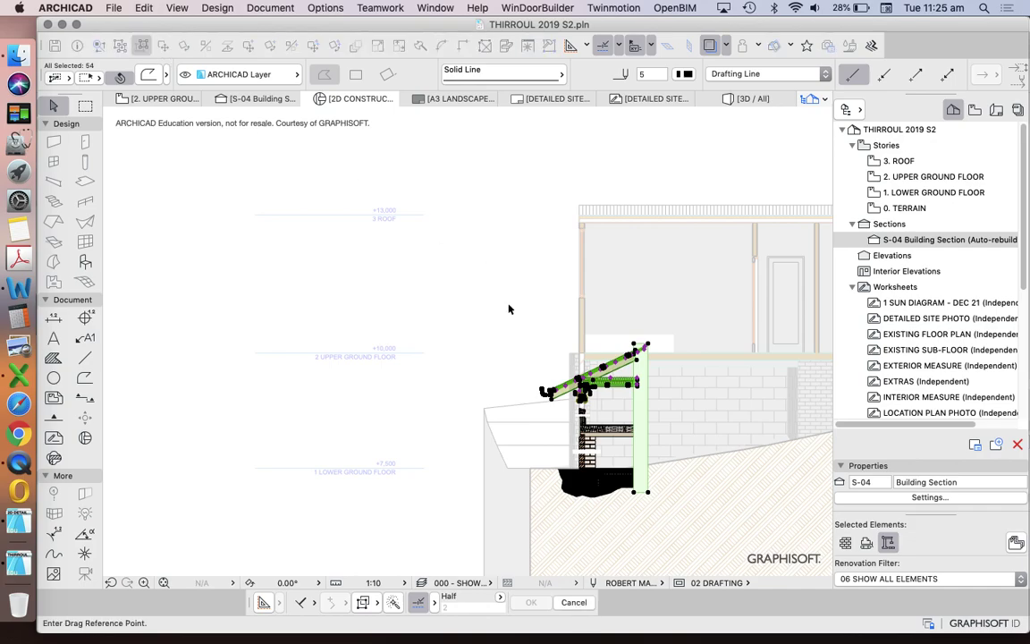
pyautogui.scroll(5, 559, 356)
pyautogui.scroll(3, 491, 318)
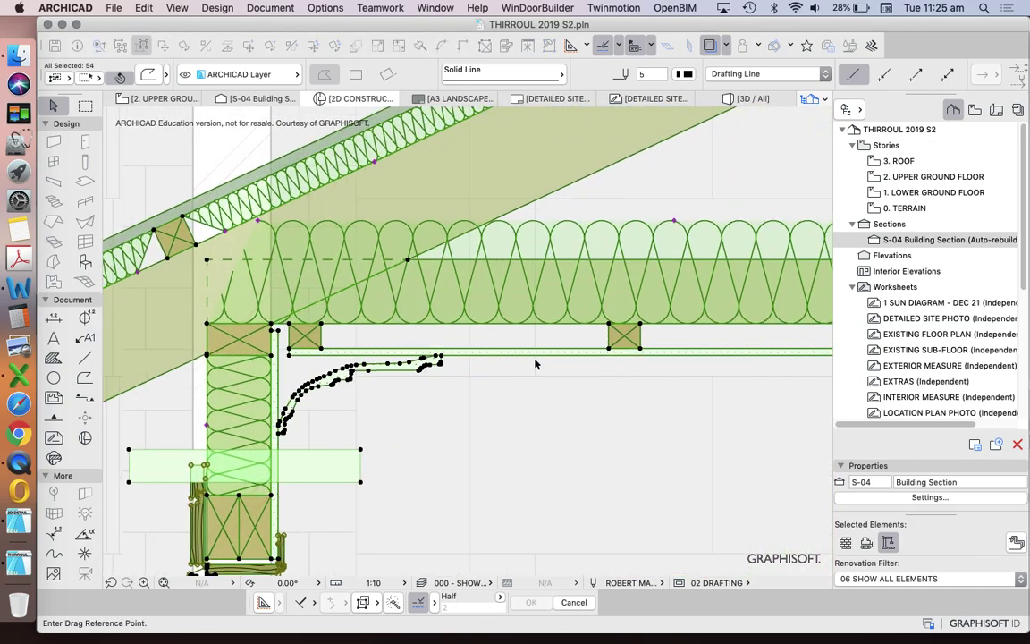
pyautogui.click(541, 466)
pyautogui.scroll(-5, 536, 483)
pyautogui.scroll(-3, 537, 483)
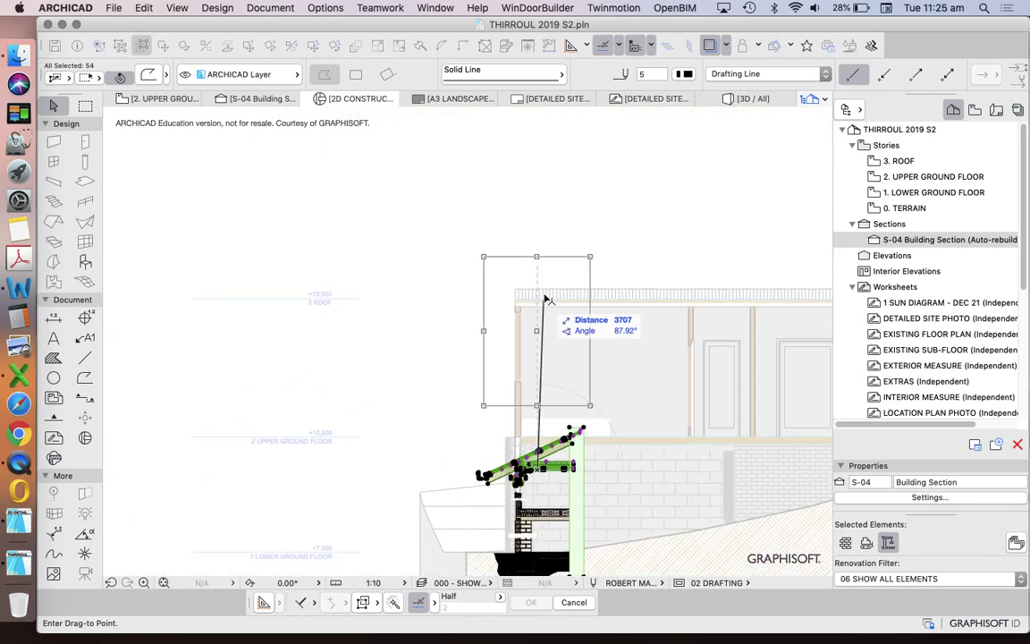
pyautogui.scroll(5, 537, 311)
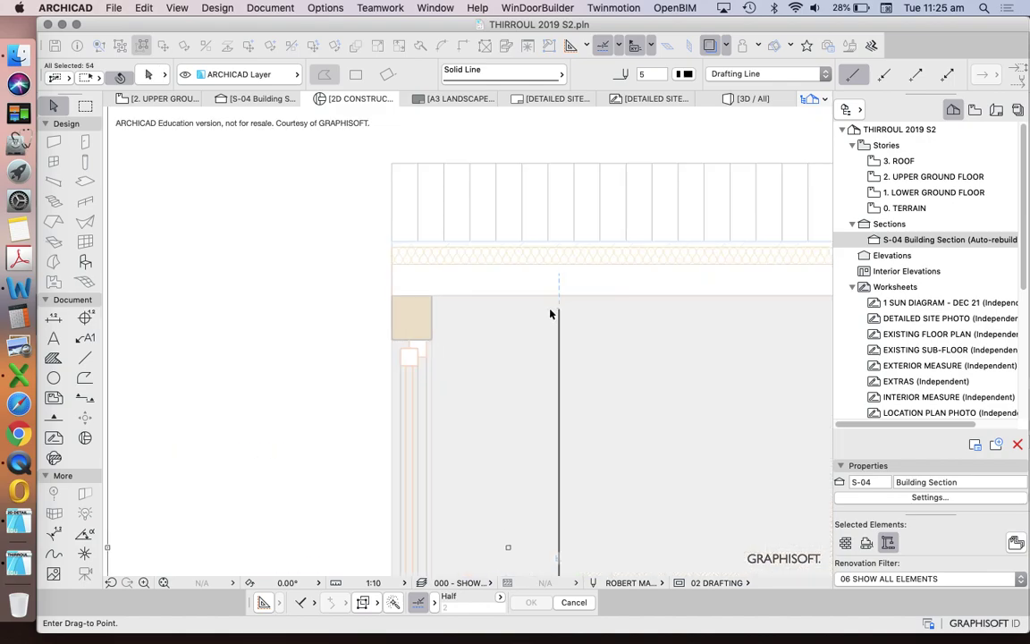
pyautogui.click(565, 302)
pyautogui.scroll(-5, 572, 303)
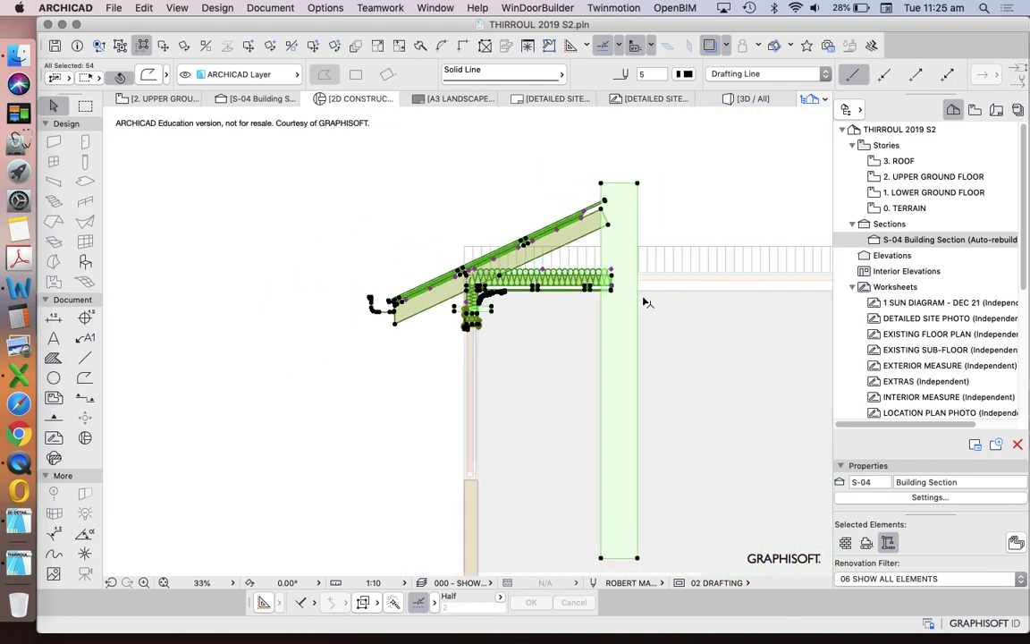
pyautogui.scroll(5, 603, 285)
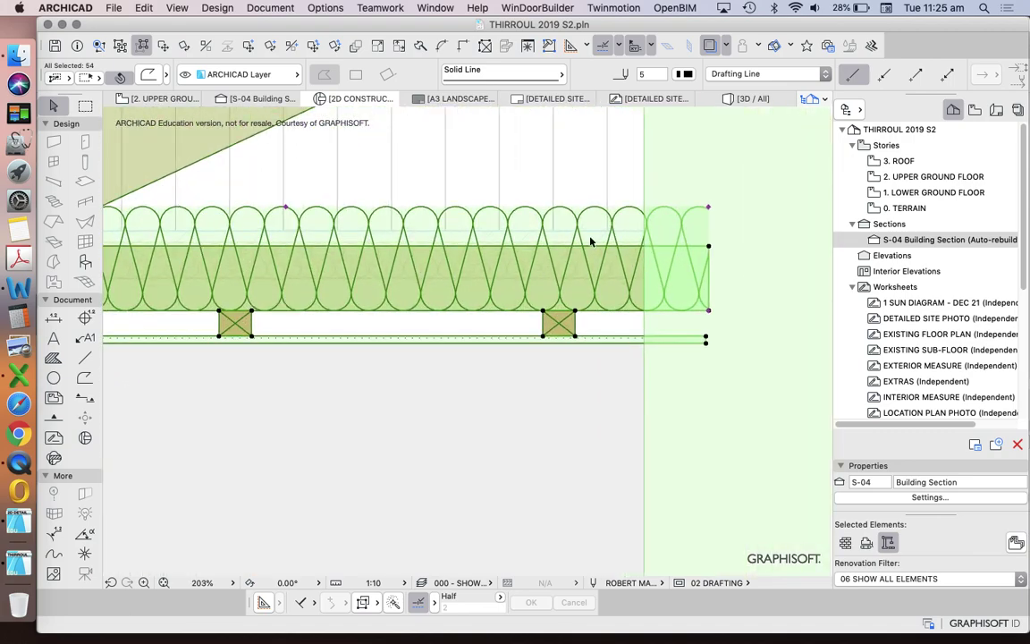
pyautogui.scroll(-8, 555, 268)
# Deselect the roof and marquee-select the 15 wall-top elements
pyautogui.click(501, 327)
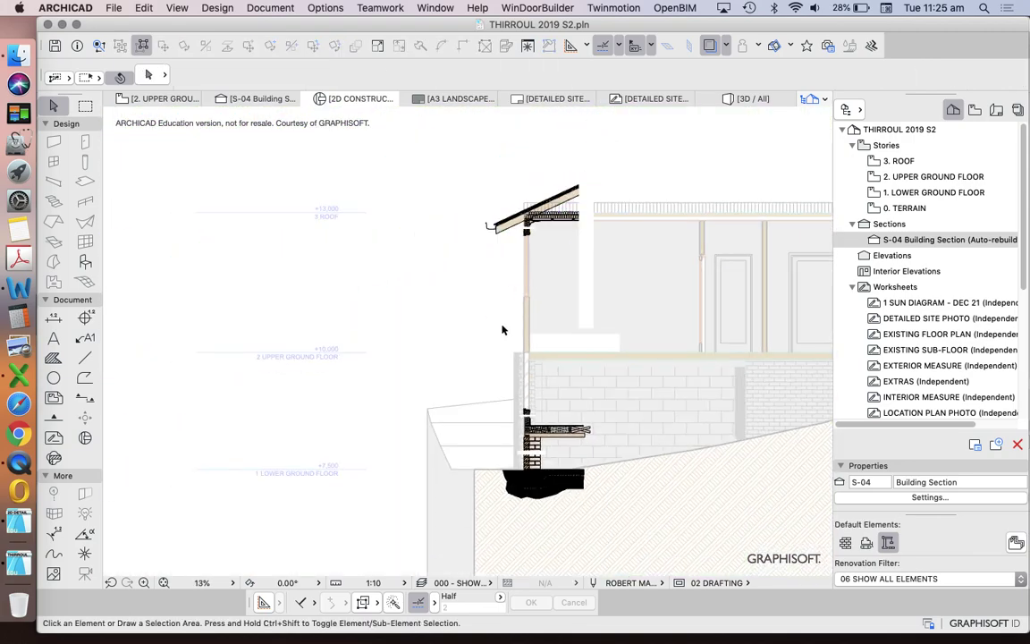
pyautogui.scroll(8, 554, 312)
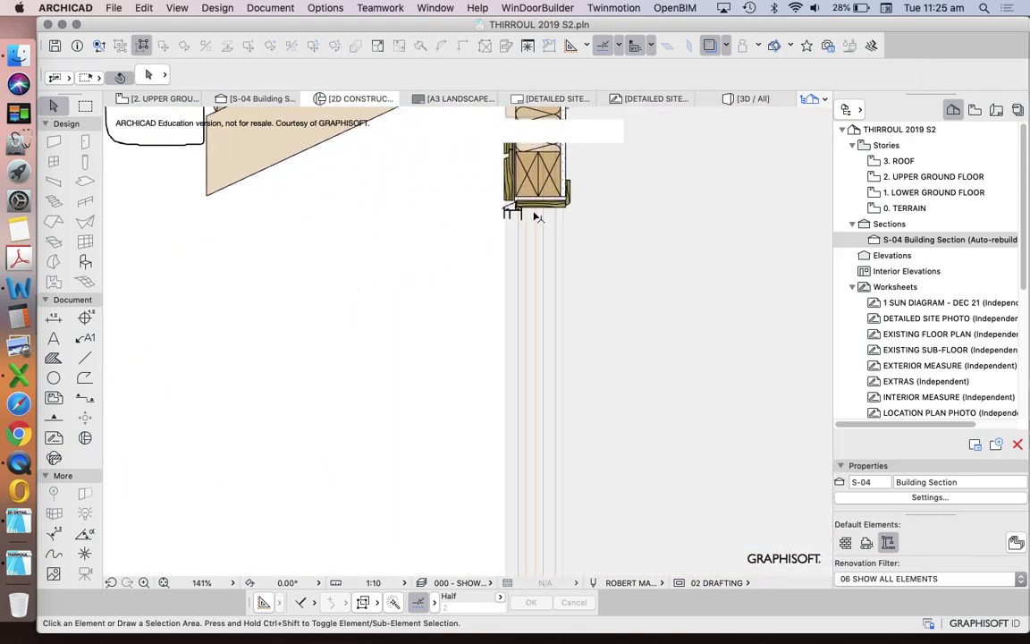
pyautogui.scroll(-3, 545, 188)
pyautogui.moveTo(545, 214); pyautogui.dragTo(545, 340, button='middle')
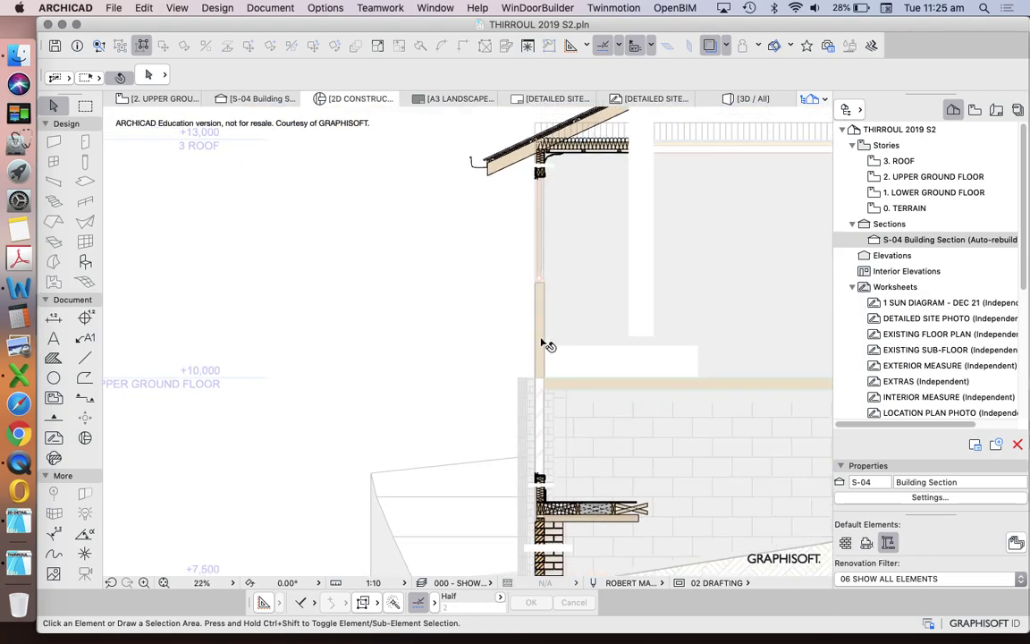
pyautogui.scroll(2, 553, 384)
pyautogui.scroll(-3, 554, 396)
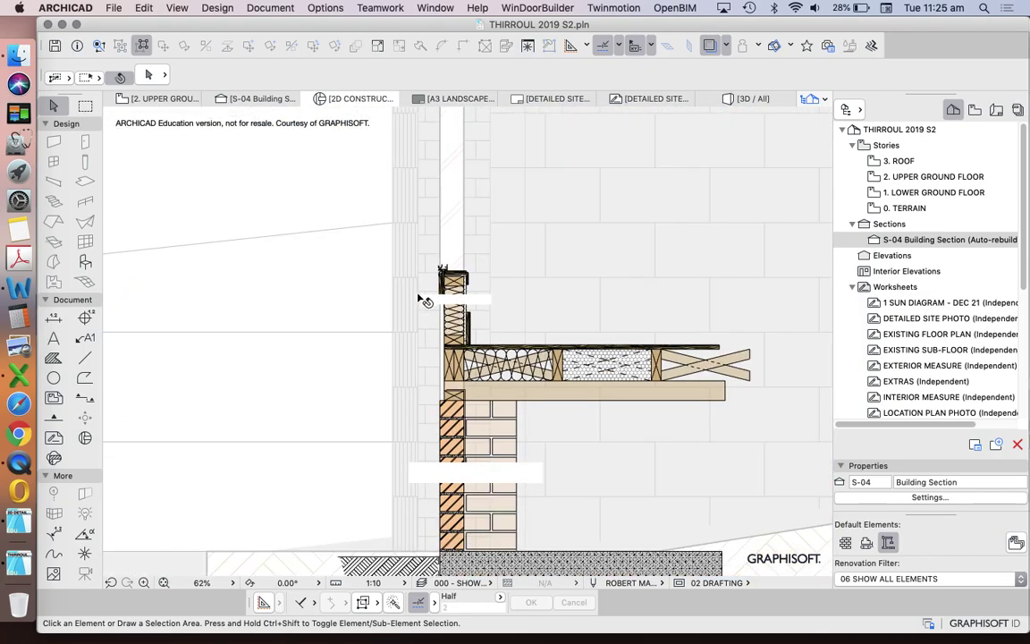
pyautogui.click(466, 301)
pyautogui.scroll(6, 466, 301)
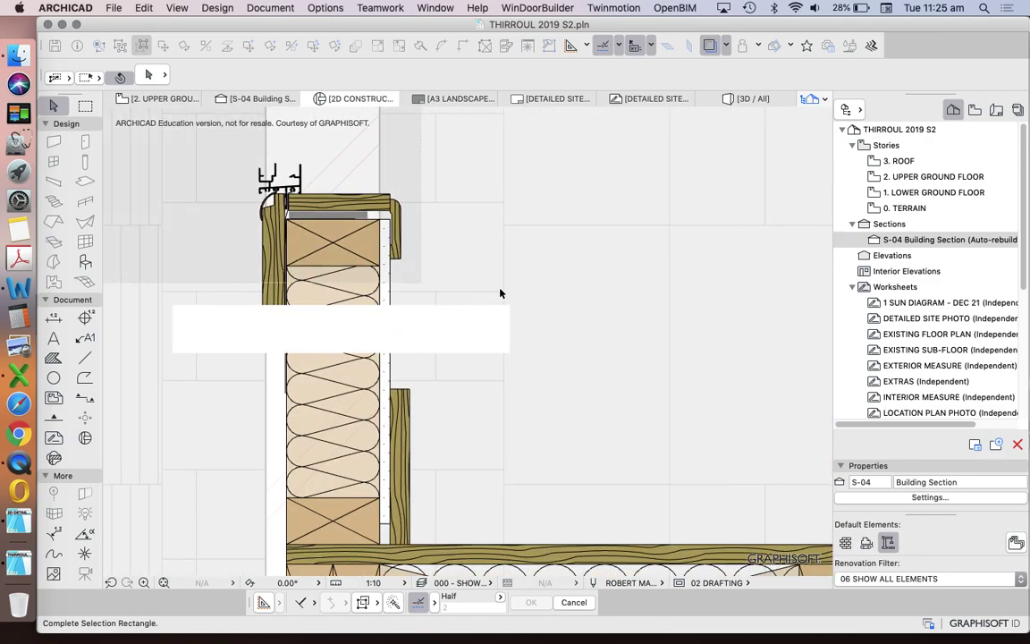
pyautogui.click(472, 331)
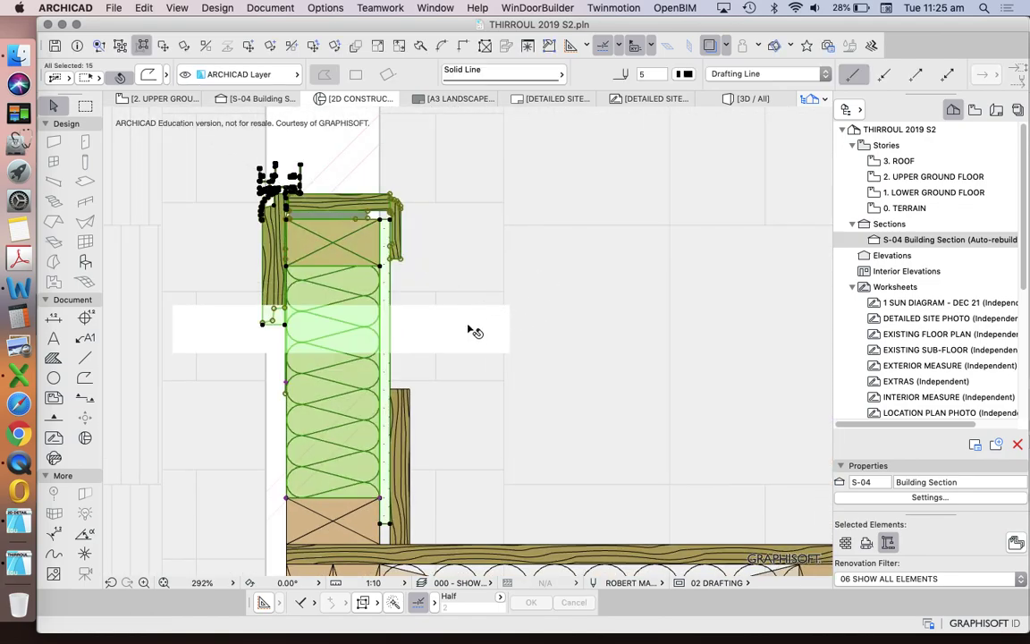
# Split the selected wall with a horizontal line, keeping the upper pieces
pyautogui.click(441, 44)
pyautogui.click(586, 338)
pyautogui.click(212, 340)
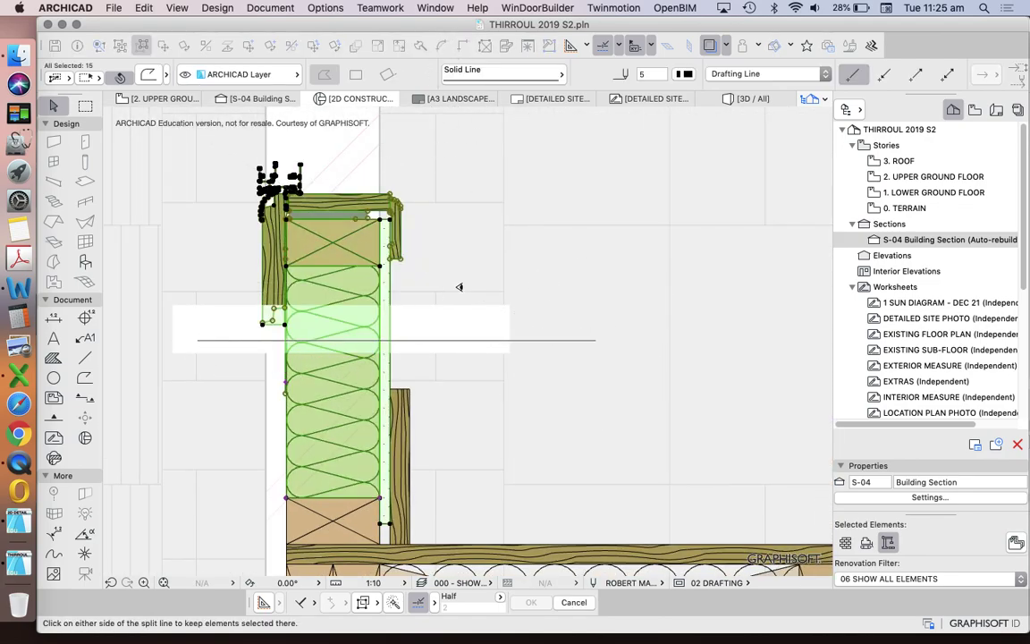
pyautogui.click(413, 254)
# Drag the split upper pieces down to the floor/wall junction and select the fiber insulation
pyautogui.click(166, 46)
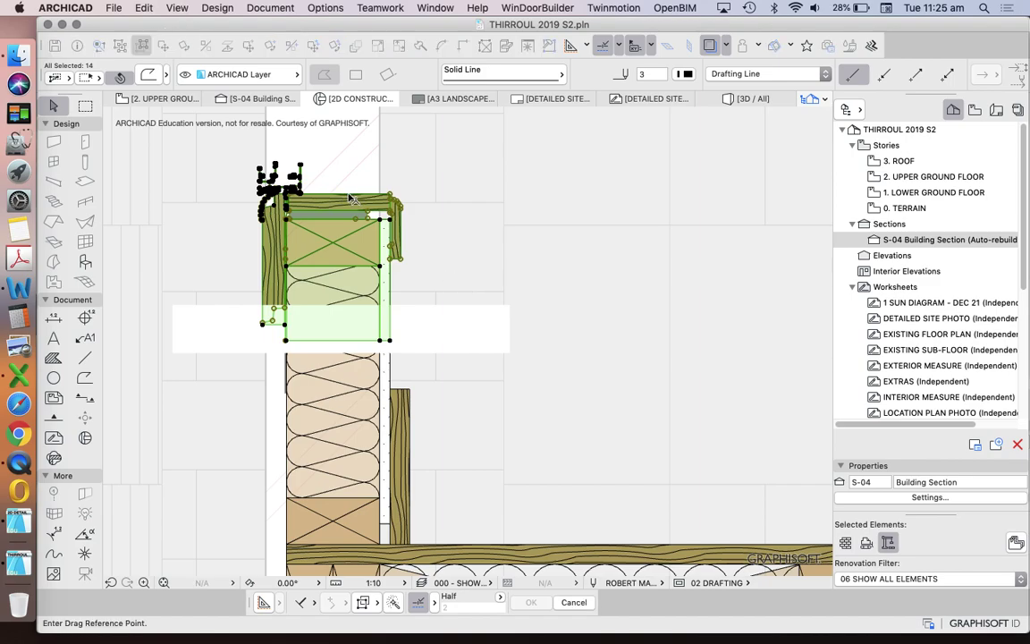
pyautogui.click(350, 198)
pyautogui.scroll(-10, 356, 323)
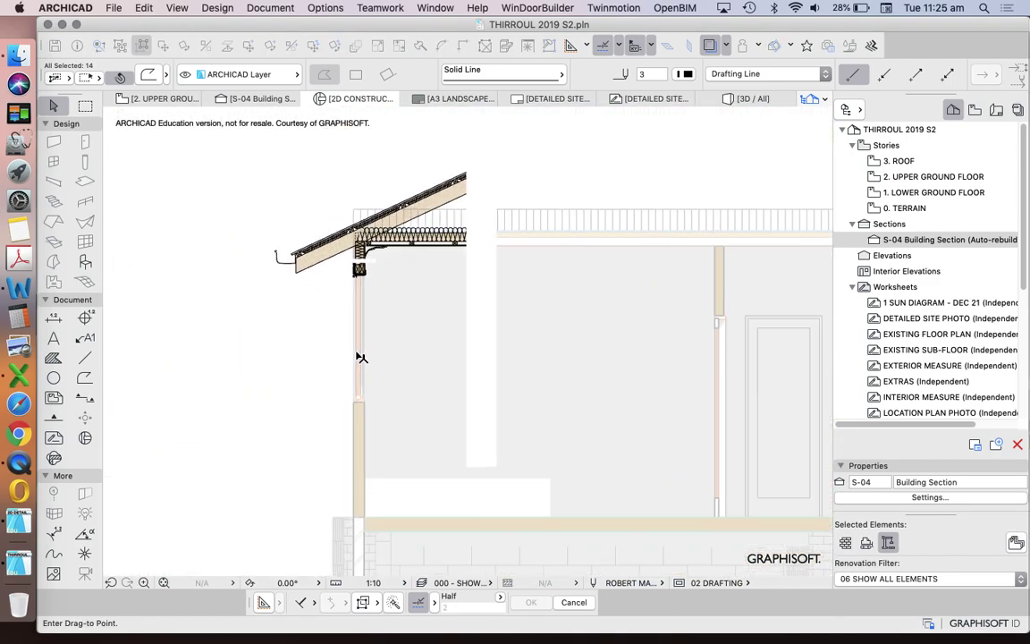
pyautogui.scroll(-5, 361, 354)
pyautogui.click(356, 517)
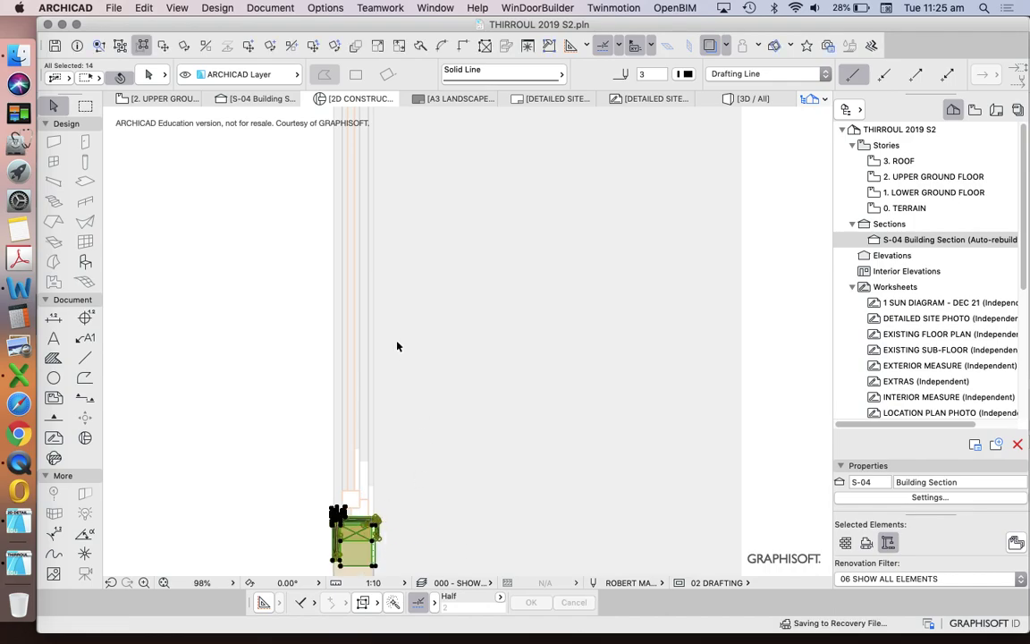
pyautogui.scroll(10, 398, 347)
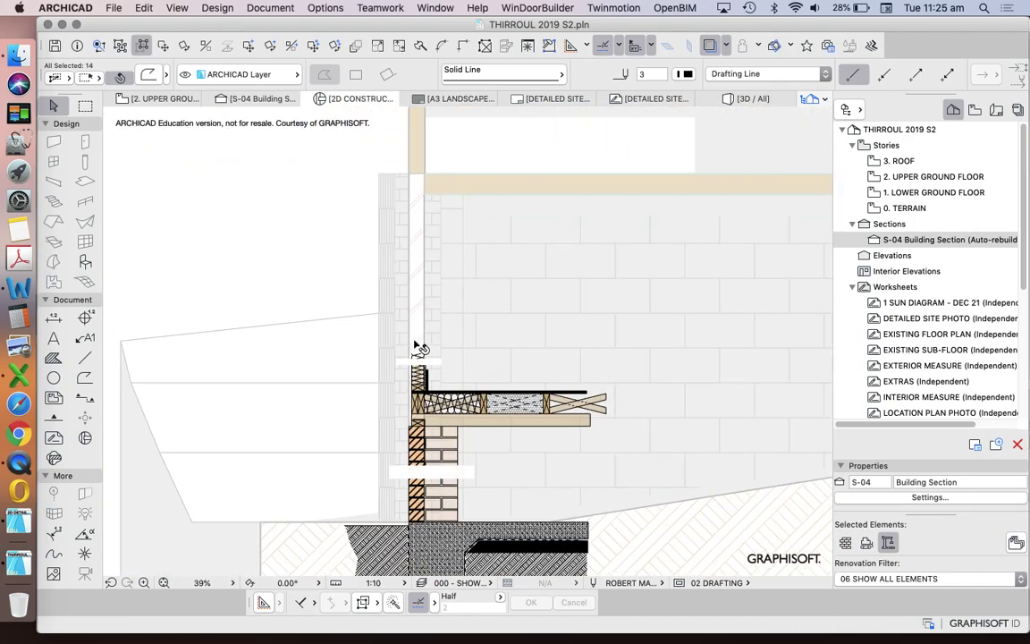
pyautogui.scroll(5, 417, 347)
pyautogui.click(431, 326)
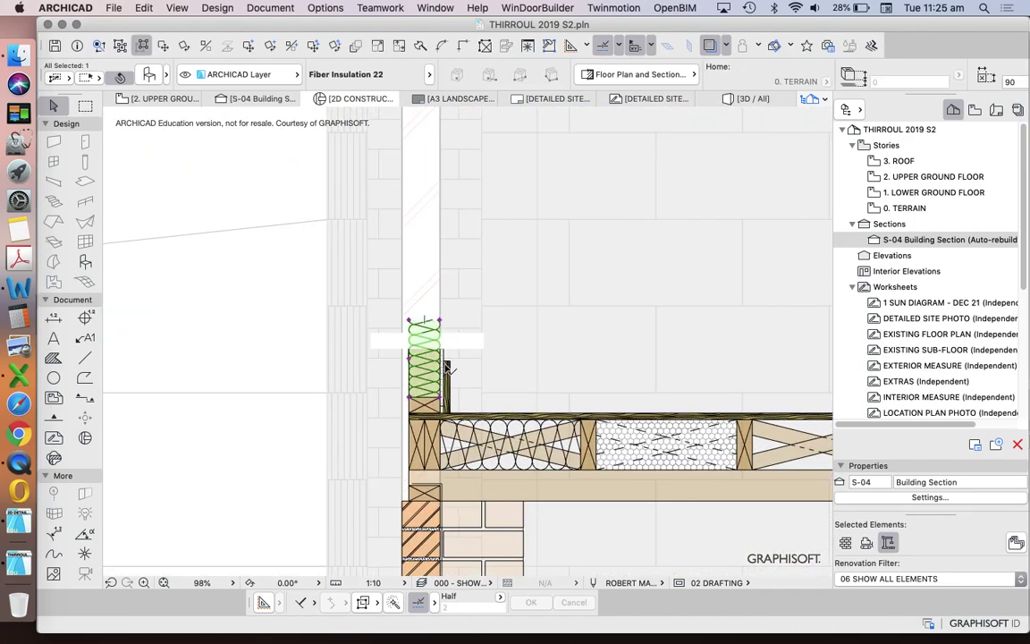
# Clear the insulation selection and marquee-select every floor/wall junction element
pyautogui.click(499, 358)
pyautogui.scroll(-3, 404, 349)
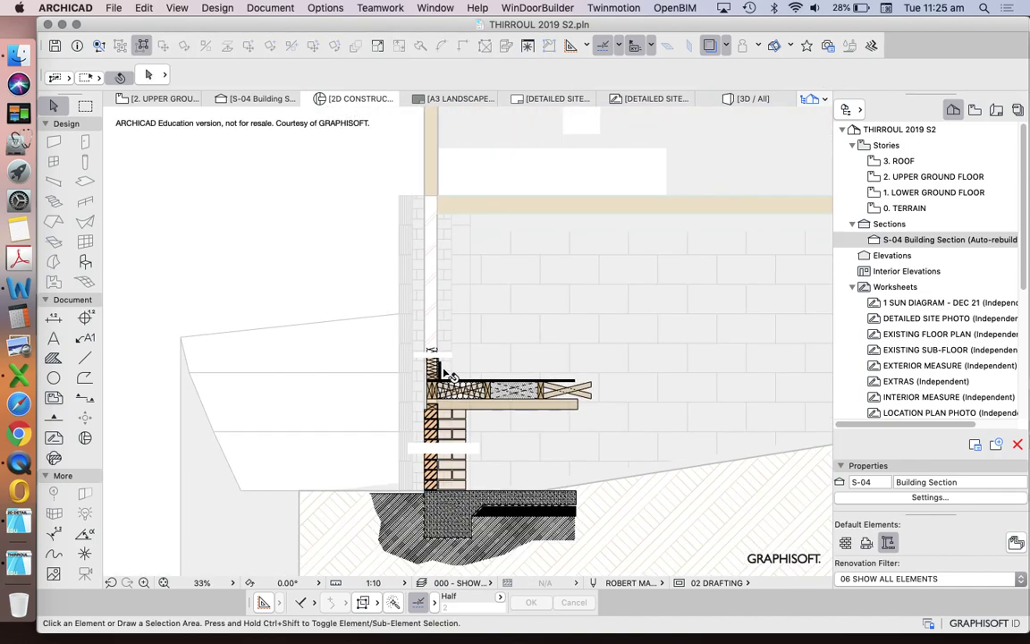
pyautogui.scroll(-4, 432, 375)
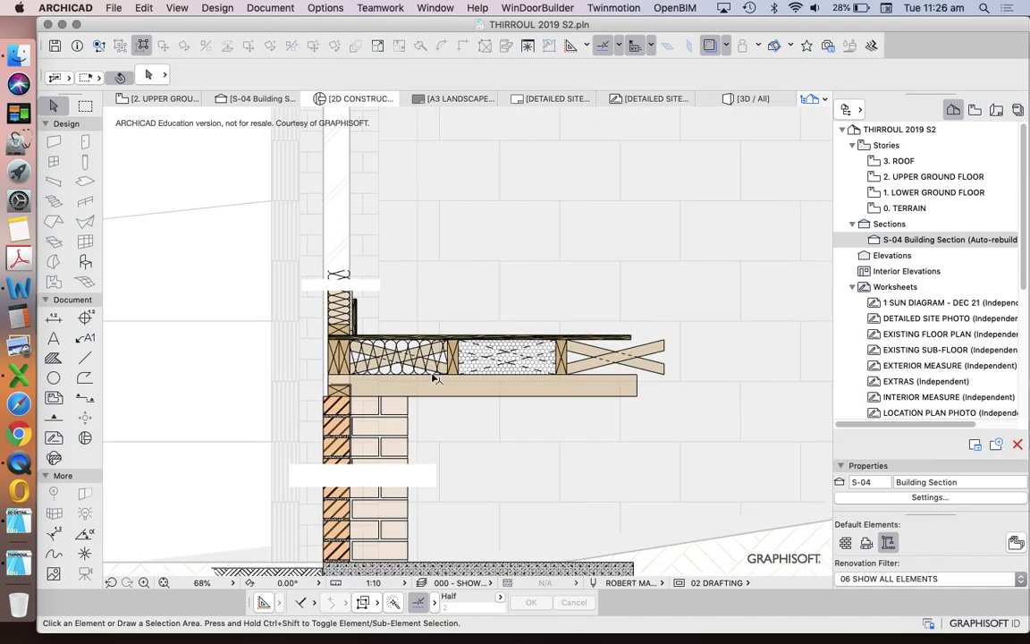
pyautogui.scroll(-2, 423, 447)
pyautogui.scroll(5, 407, 461)
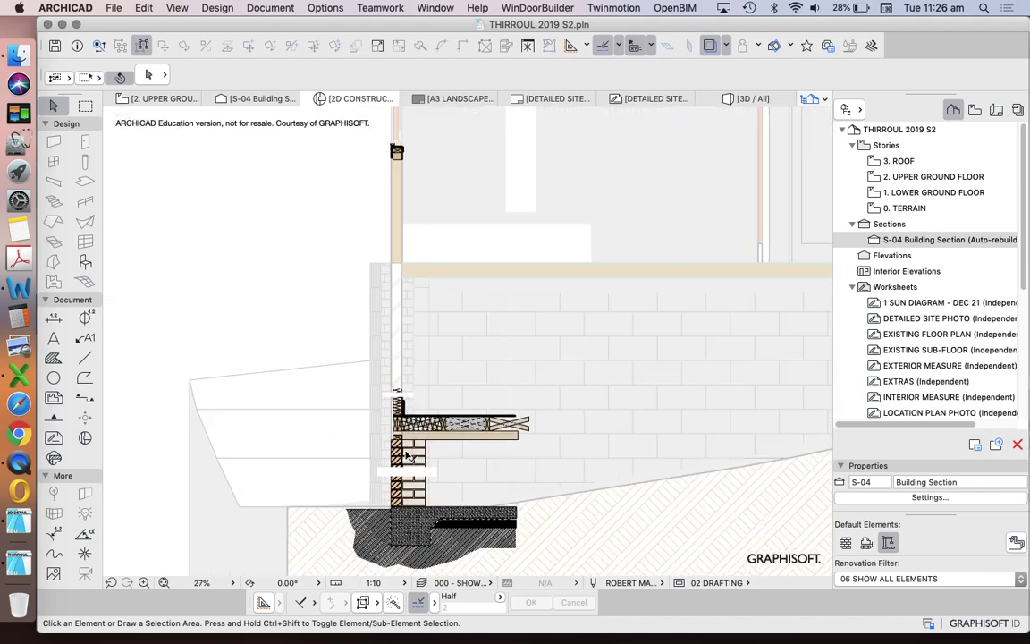
pyautogui.moveTo(678, 450); pyautogui.dragTo(252, 217)
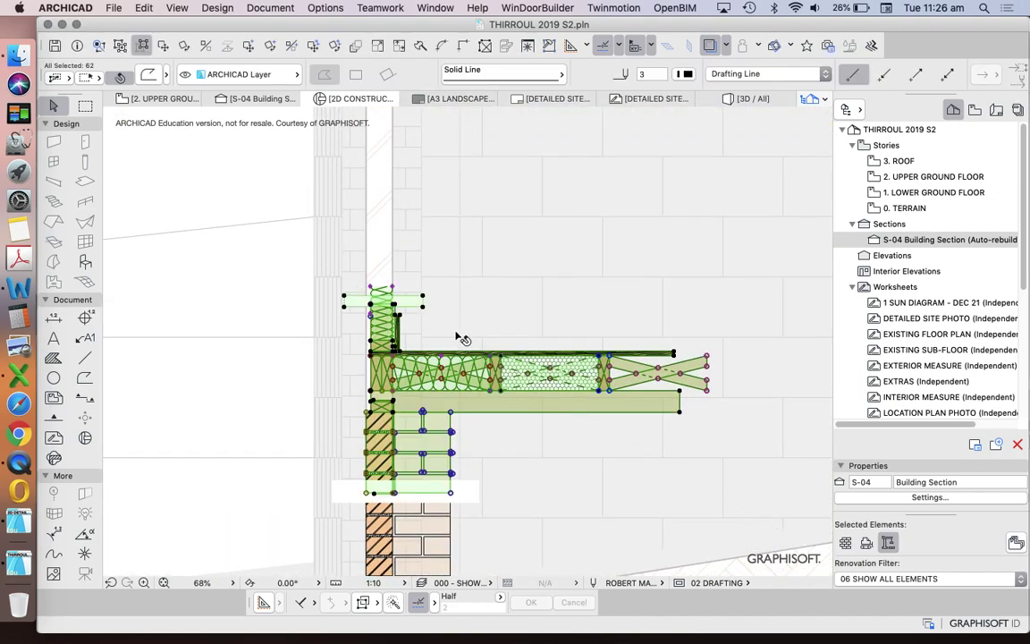
# Drag the junction detail straight up 1558 to the S-04 trace's floor level
pyautogui.press('super+d')
pyautogui.scroll(3, 551, 349)
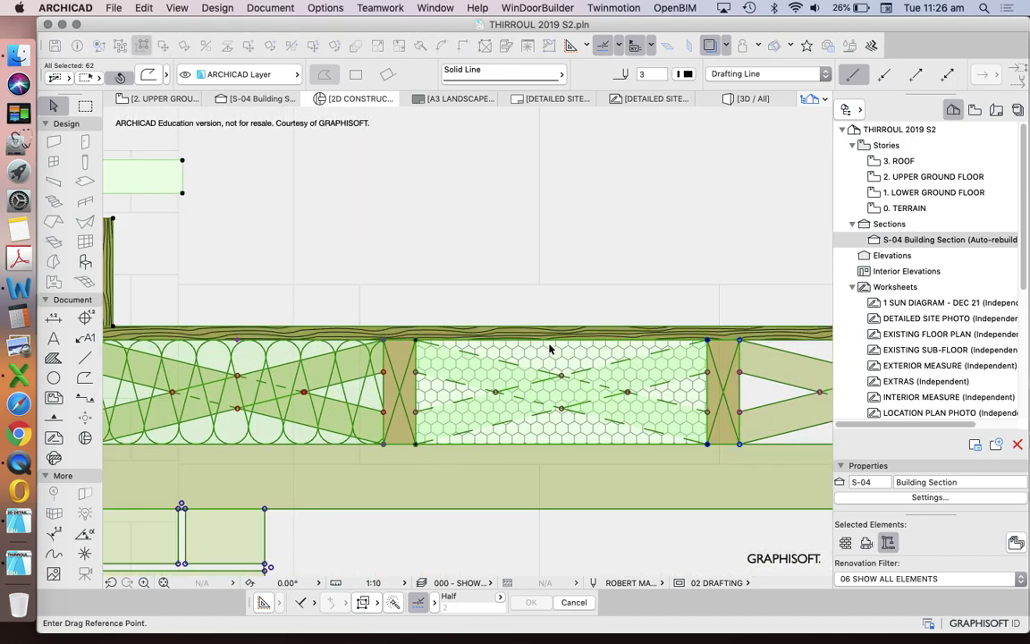
pyautogui.click(550, 331)
pyautogui.scroll(-5, 553, 451)
pyautogui.scroll(5, 571, 349)
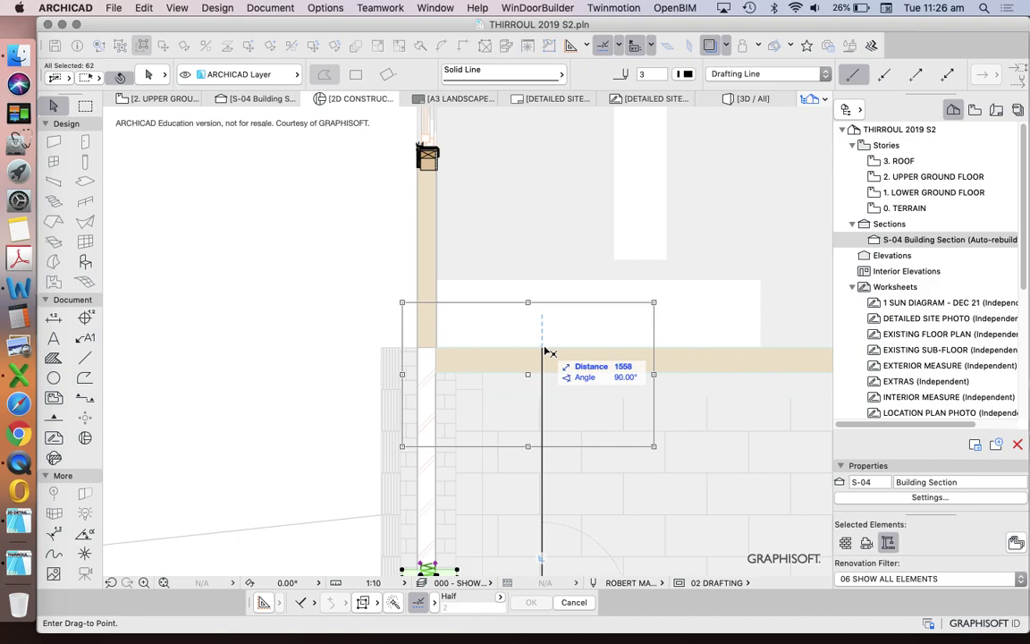
pyautogui.click(542, 337)
pyautogui.scroll(-3, 490, 315)
pyautogui.scroll(4, 490, 315)
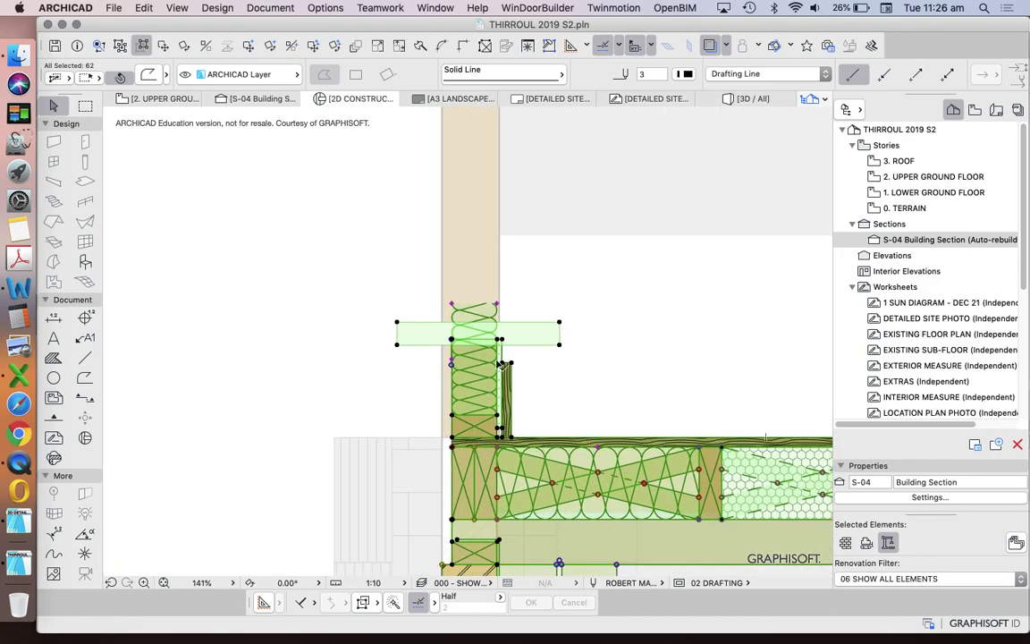
pyautogui.scroll(-5, 469, 286)
# Drag a copy of the lower wall's air-space strip up to the top of the brickwork
pyautogui.press('Escape')
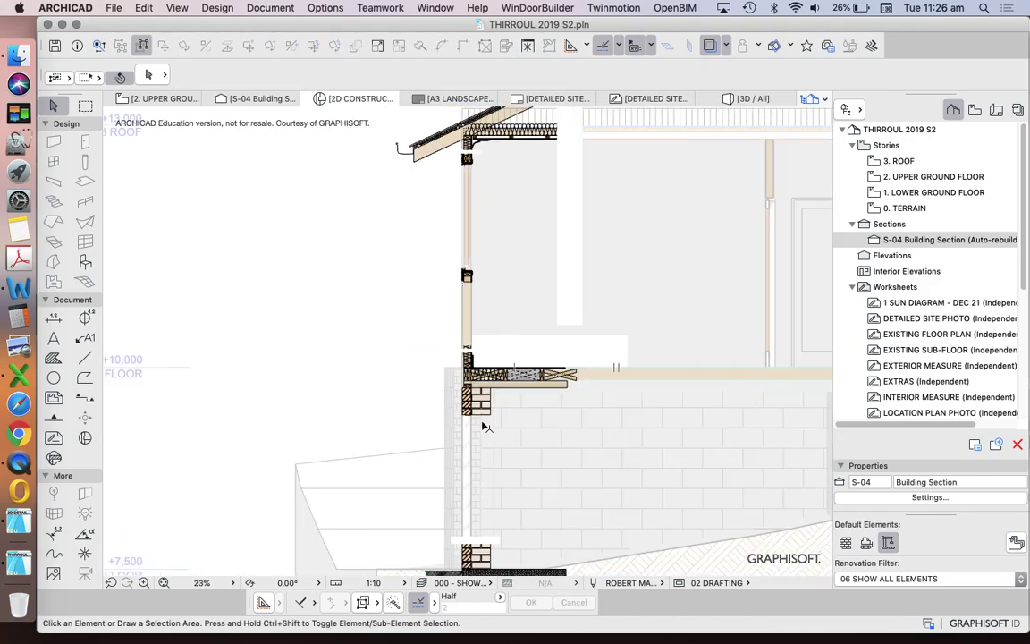
pyautogui.scroll(2, 481, 434)
pyautogui.scroll(-3, 492, 447)
pyautogui.scroll(3, 498, 460)
pyautogui.click(505, 403)
pyautogui.click(223, 45)
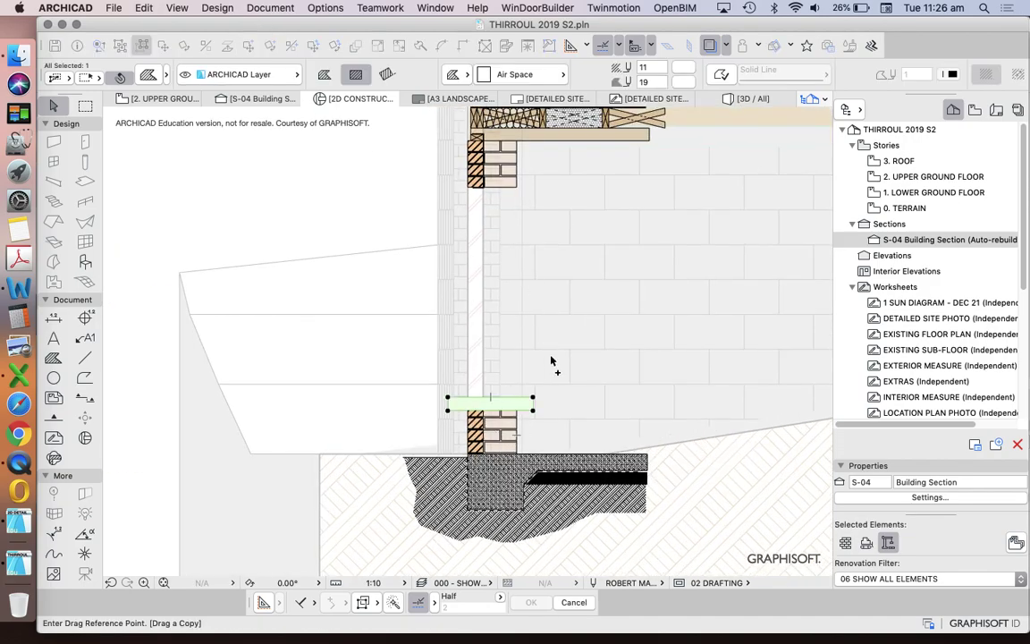
pyautogui.click(548, 366)
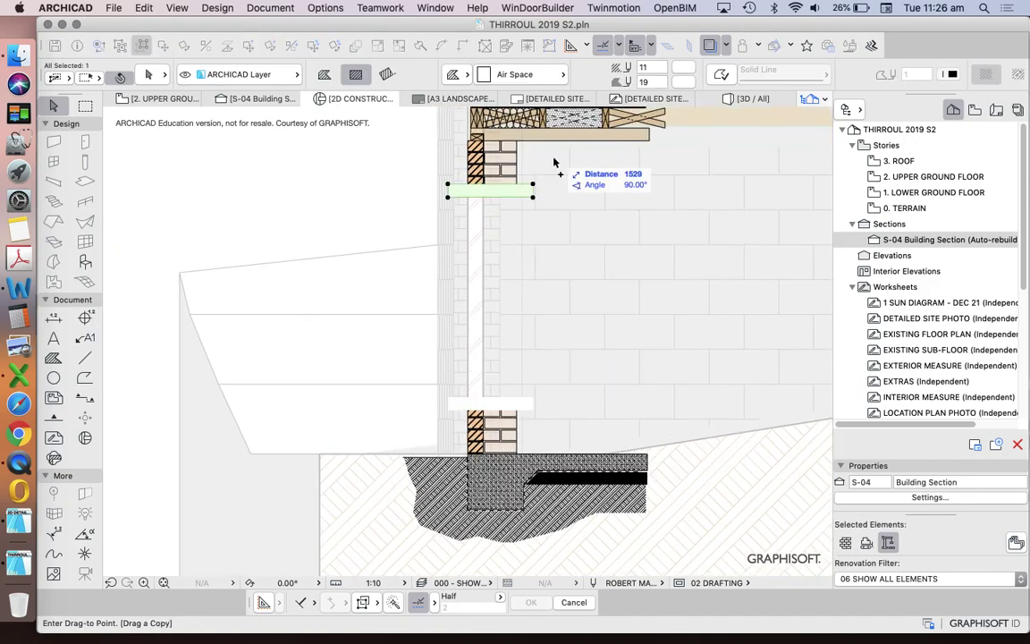
pyautogui.click(550, 159)
pyautogui.press('Escape')
# Zoom and pan to review the wall and floor junction, then select the lower fiber insulation
pyautogui.scroll(-3, 565, 358)
pyautogui.scroll(-3, 564, 356)
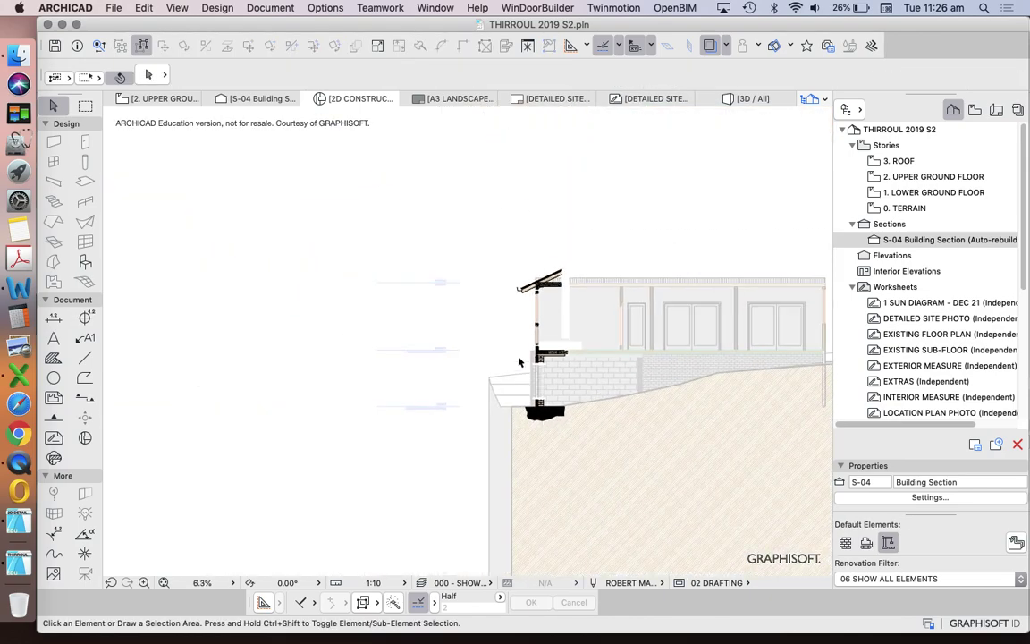
pyautogui.scroll(3, 519, 362)
pyautogui.scroll(3, 566, 420)
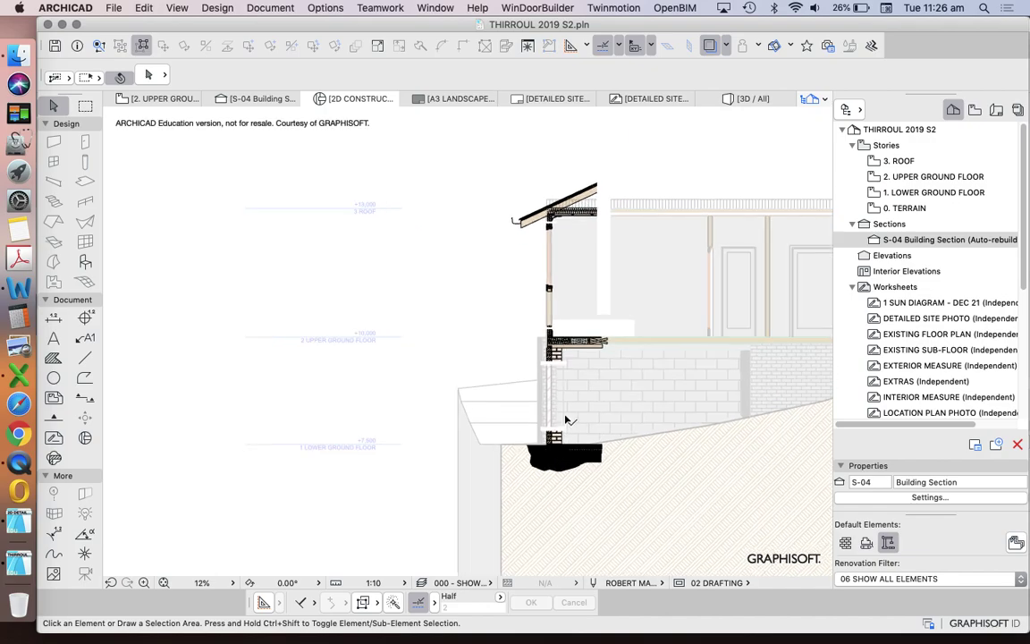
pyautogui.scroll(-3, 490, 383)
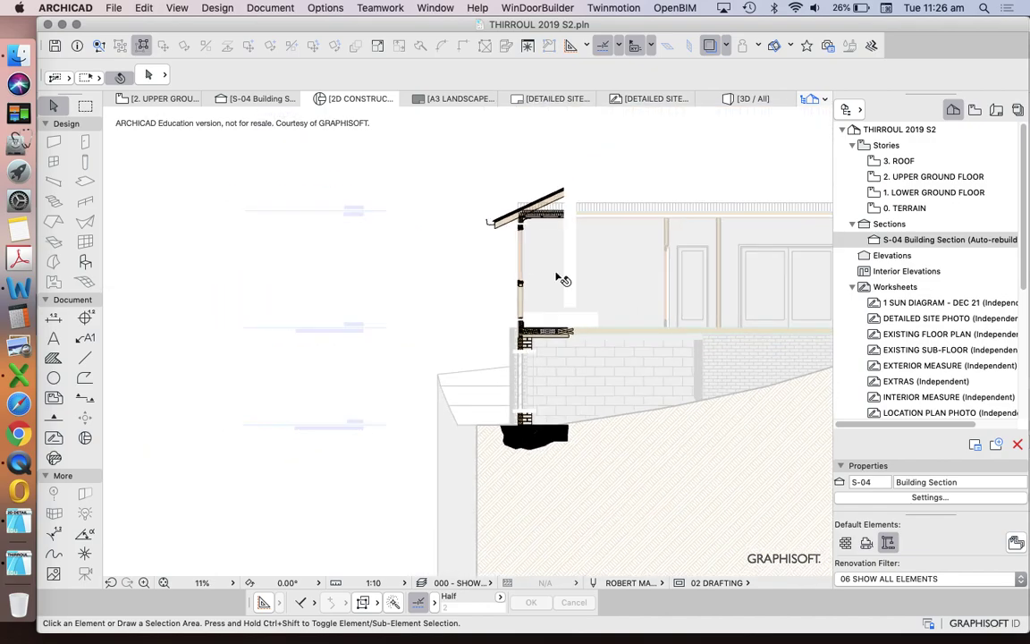
pyautogui.scroll(4, 542, 219)
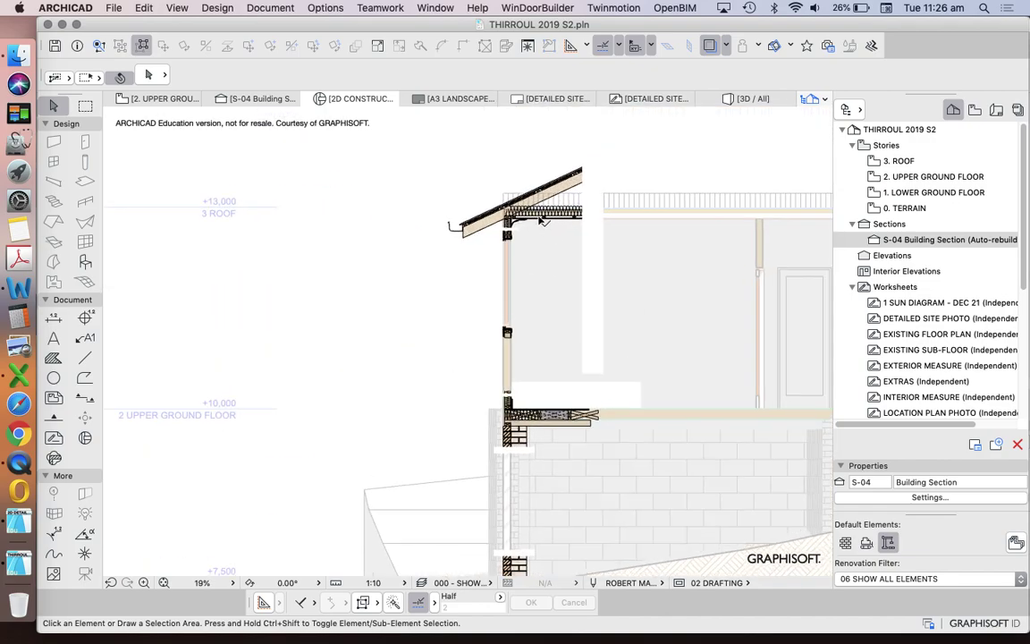
pyautogui.scroll(5, 543, 223)
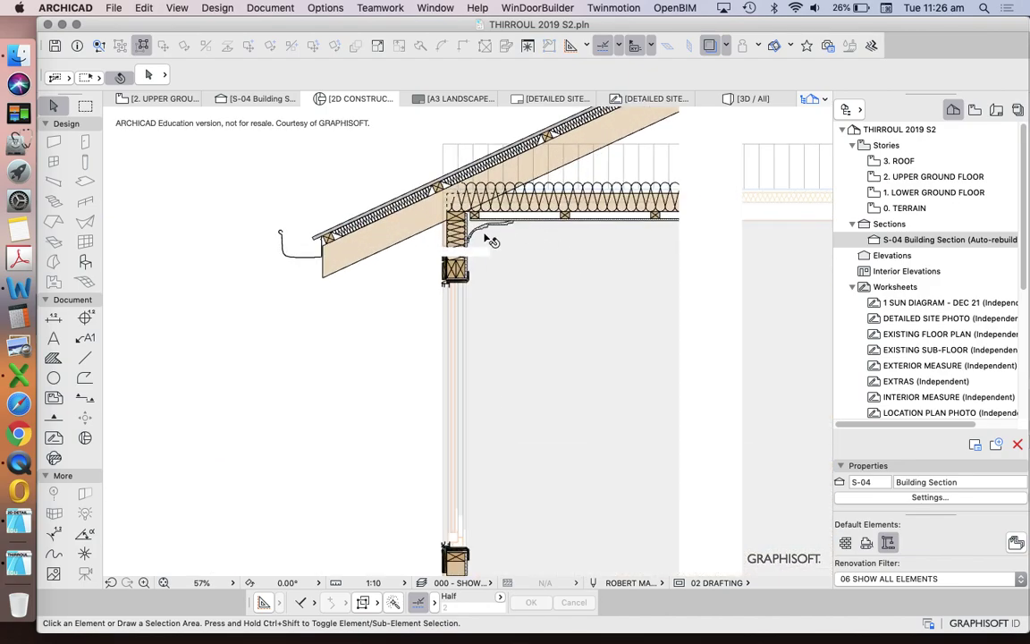
pyautogui.scroll(-4, 543, 255)
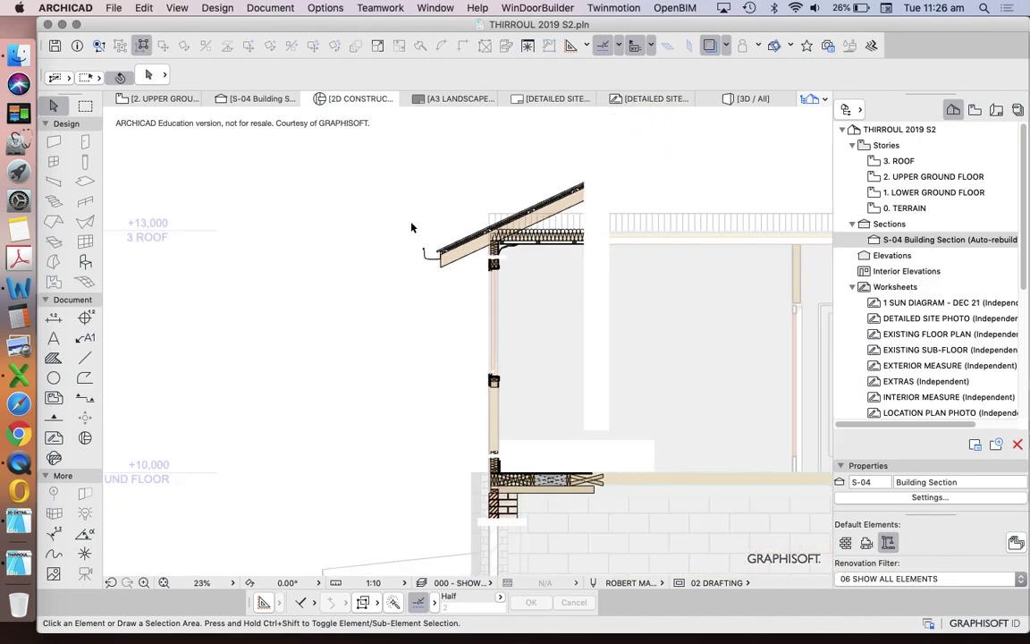
pyautogui.scroll(-3, 572, 365)
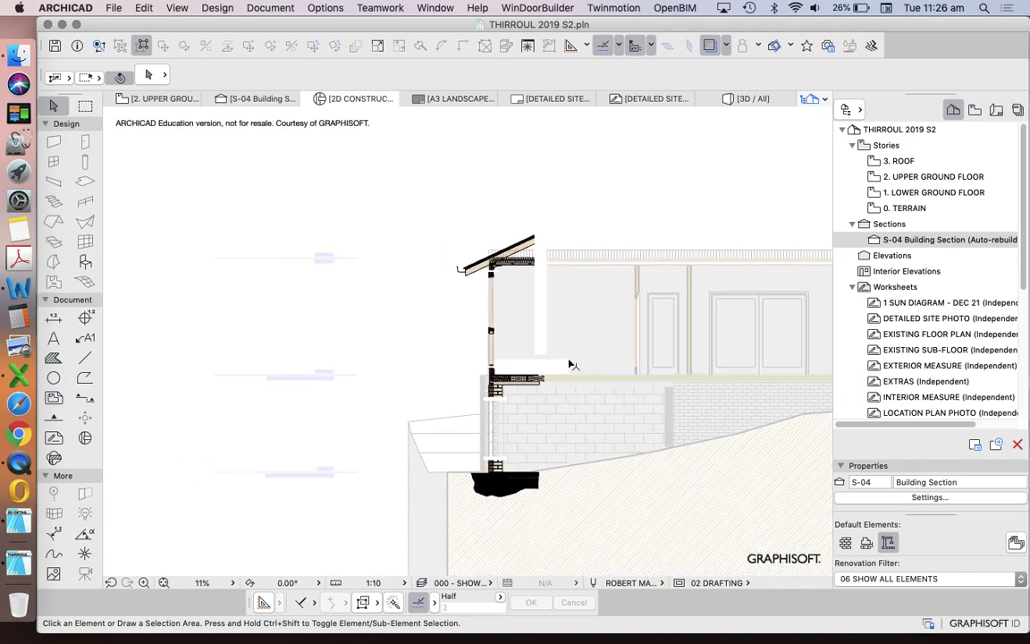
pyautogui.scroll(3, 572, 365)
pyautogui.moveTo(559, 361); pyautogui.dragTo(407, 285, button='middle')
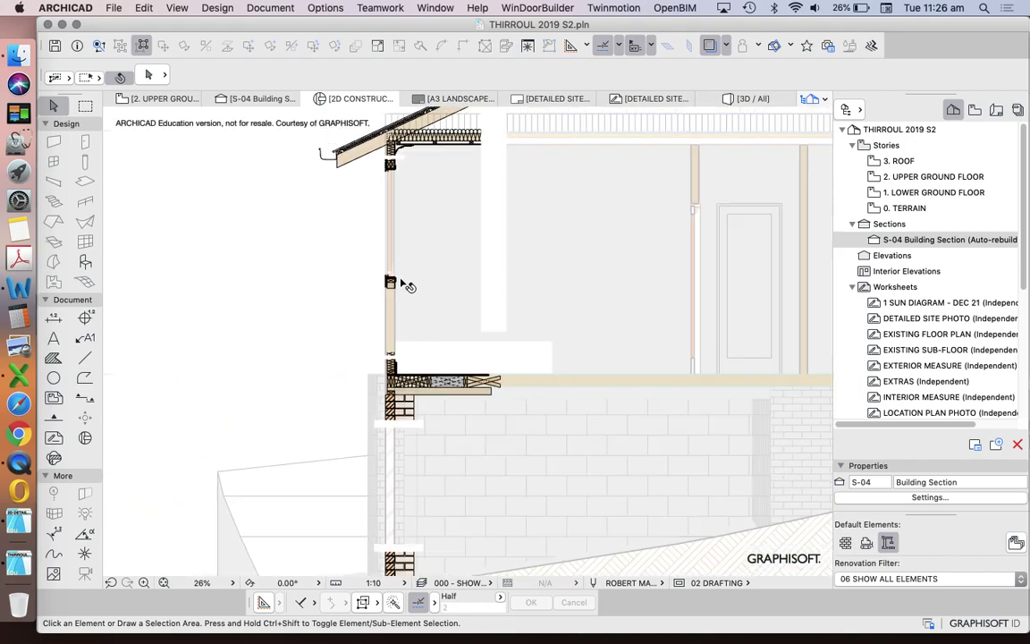
pyautogui.scroll(-3, 407, 285)
pyautogui.scroll(-3, 438, 282)
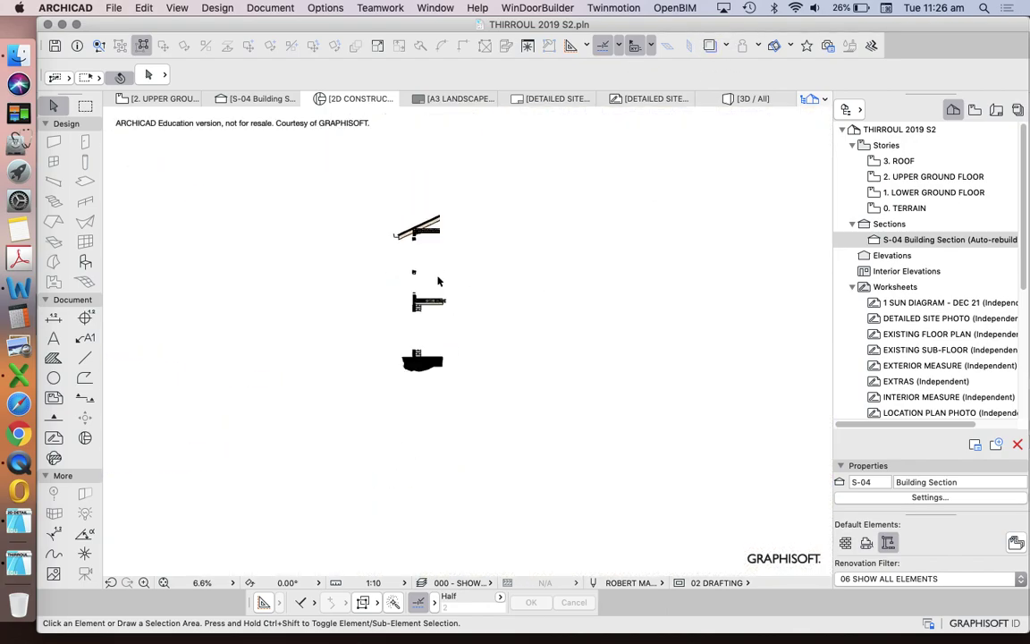
pyautogui.scroll(5, 438, 282)
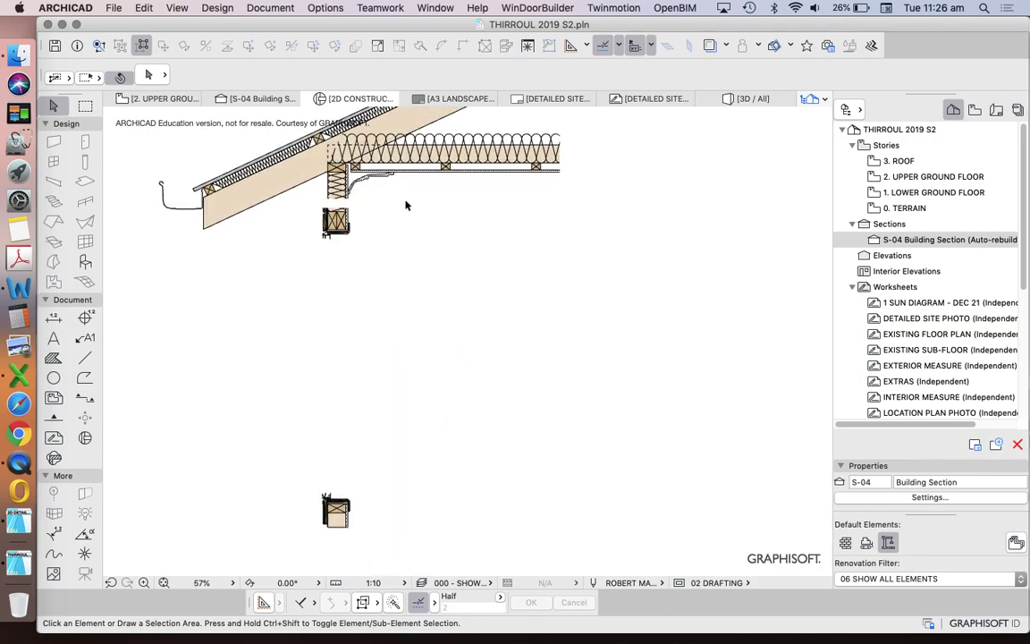
pyautogui.scroll(-3, 405, 206)
pyautogui.scroll(1, 415, 287)
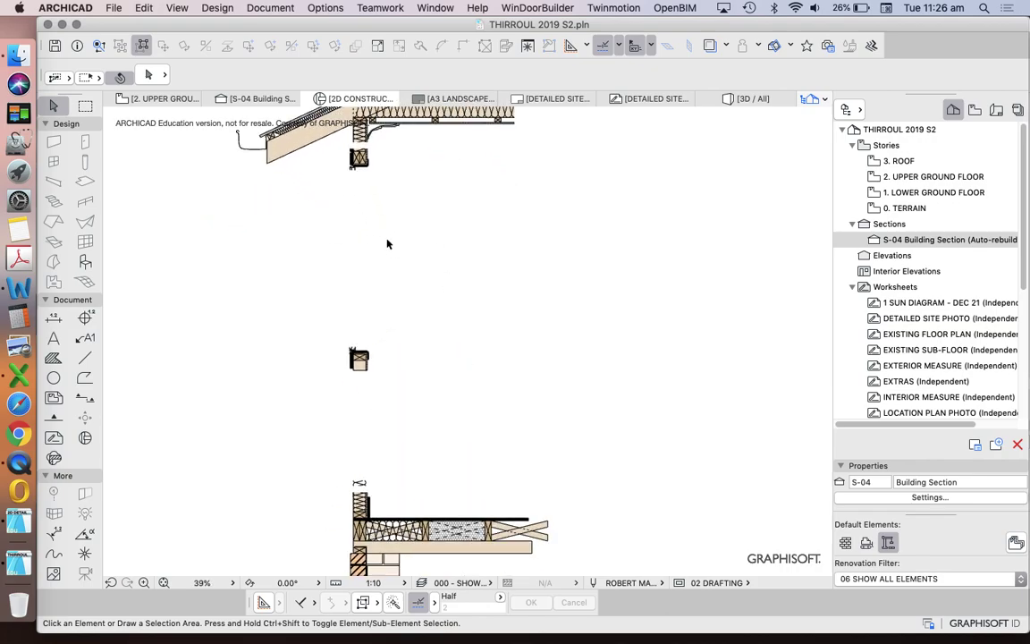
pyautogui.scroll(-2, 438, 322)
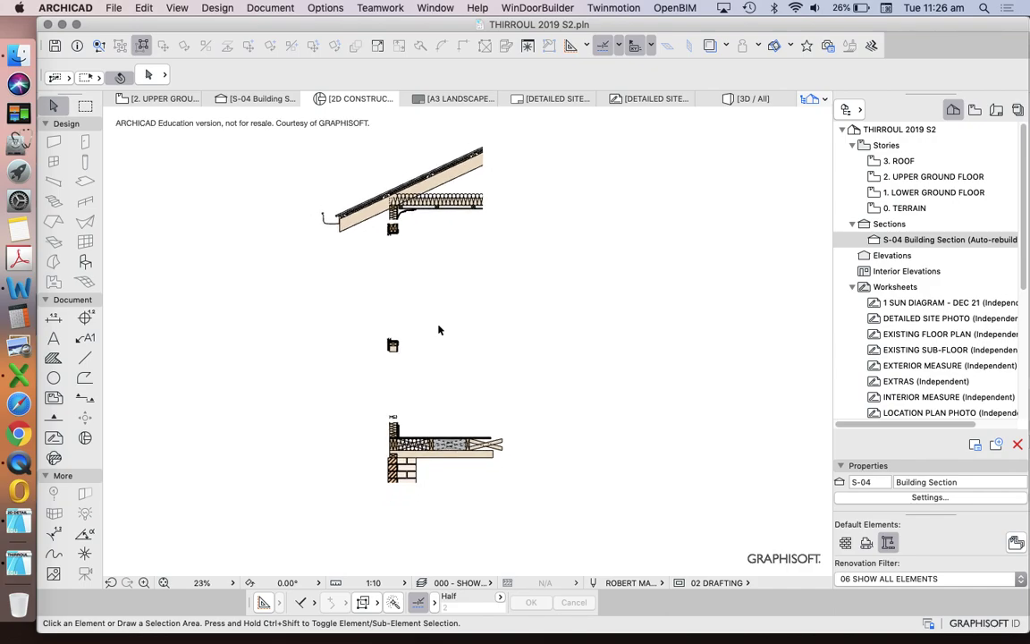
pyautogui.scroll(5, 399, 428)
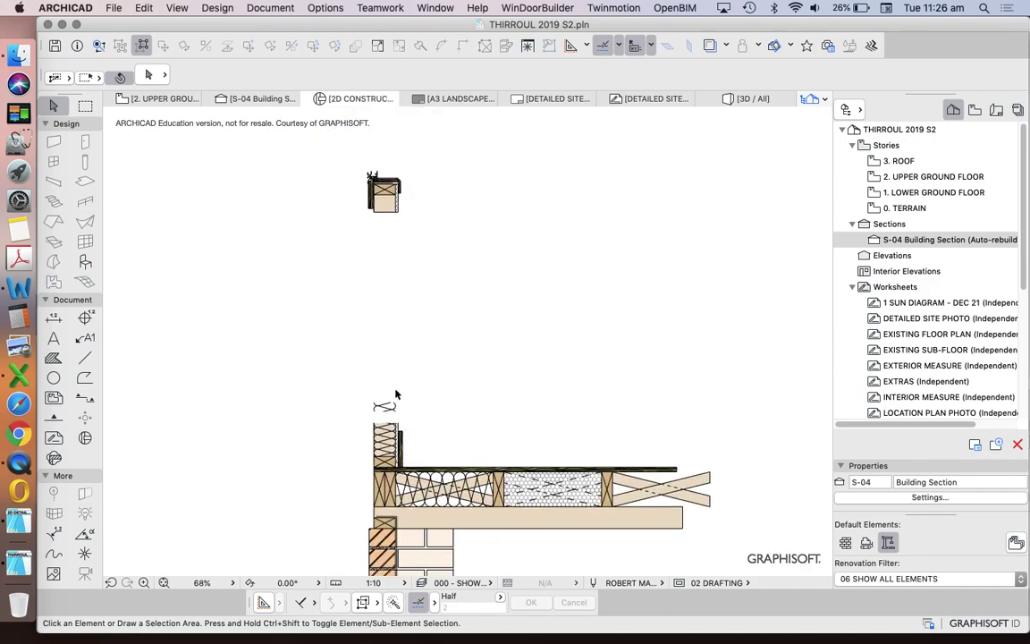
pyautogui.click(386, 432)
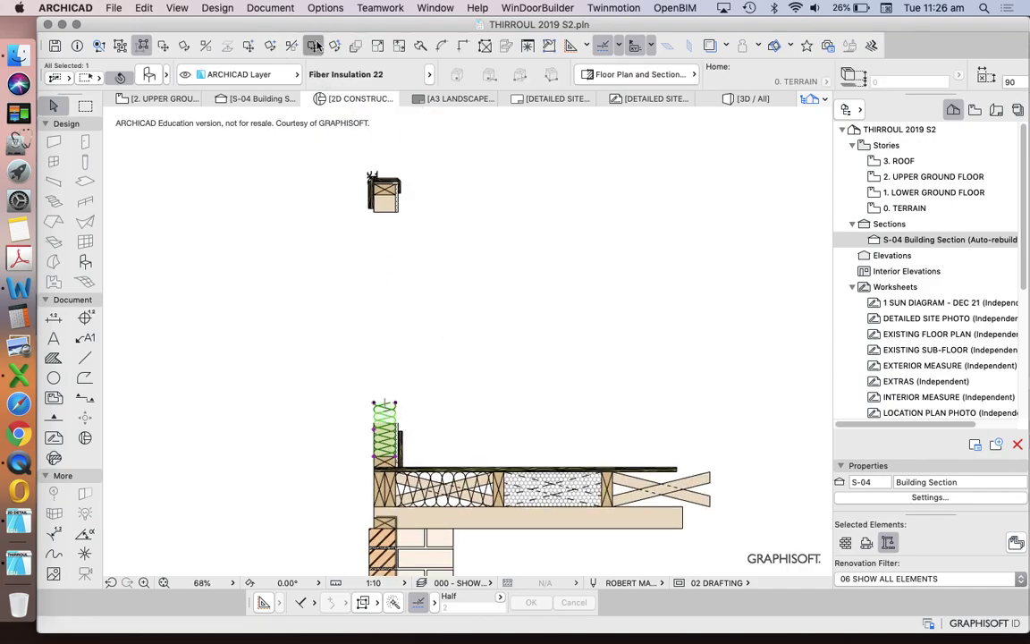
# Drag a copy of the fiber insulation up into the wall-top framing
pyautogui.click(315, 45)
pyautogui.click(385, 403)
pyautogui.scroll(5, 398, 210)
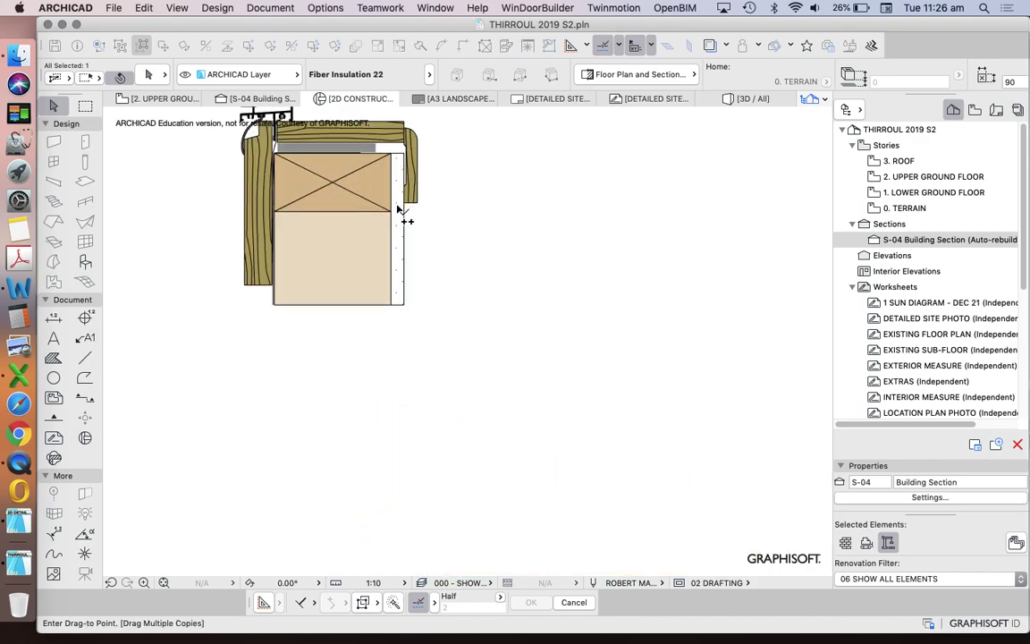
pyautogui.click(392, 207)
pyautogui.scroll(-5, 416, 226)
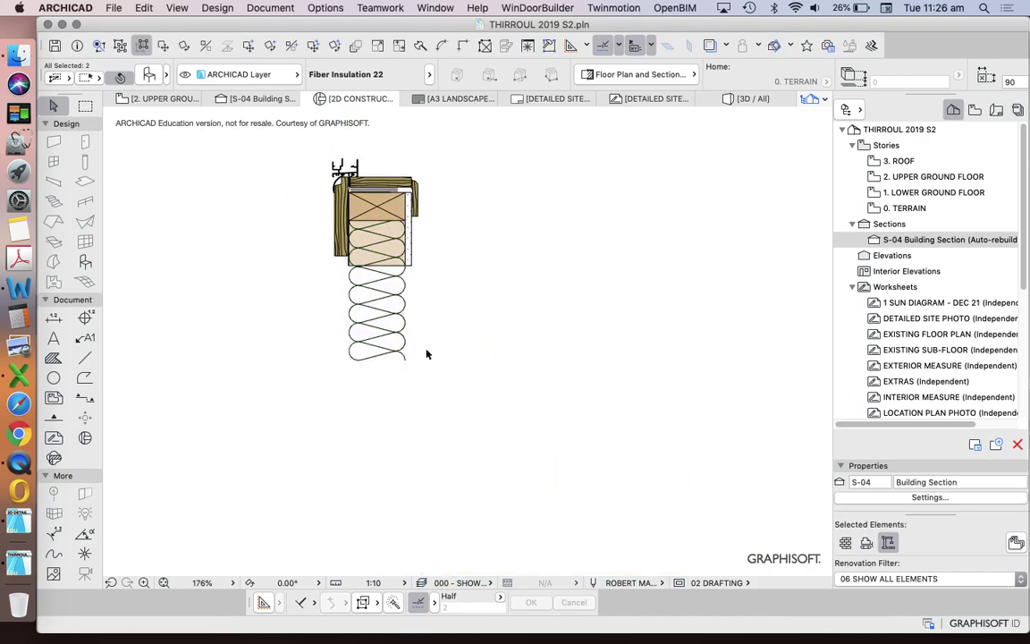
pyautogui.scroll(-5, 426, 354)
# Copy the Air Space fill over the wall, then delete the unwanted copy
pyautogui.click(412, 425)
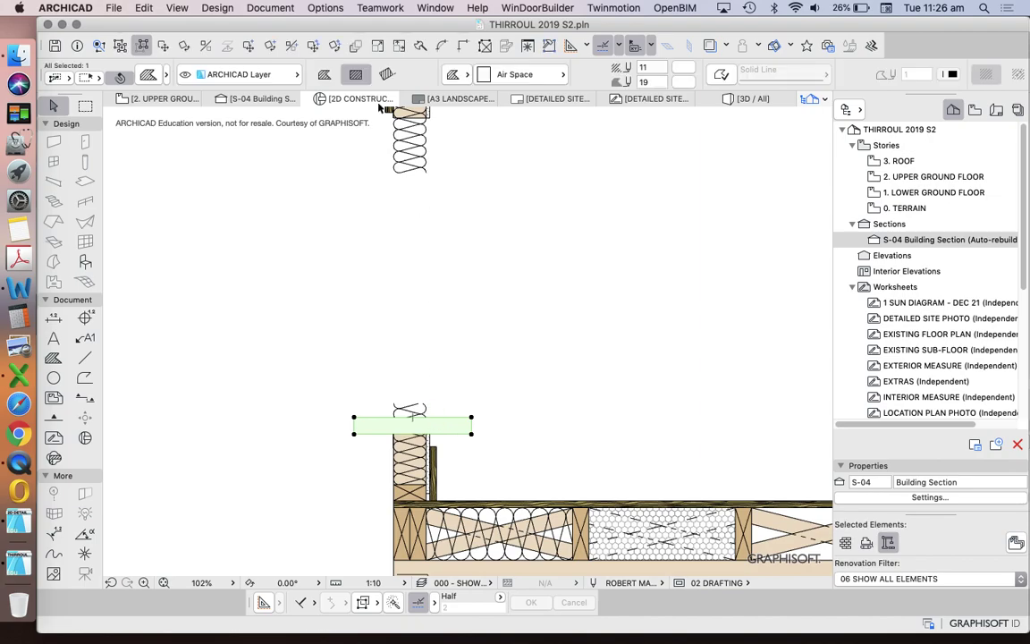
pyautogui.click(226, 45)
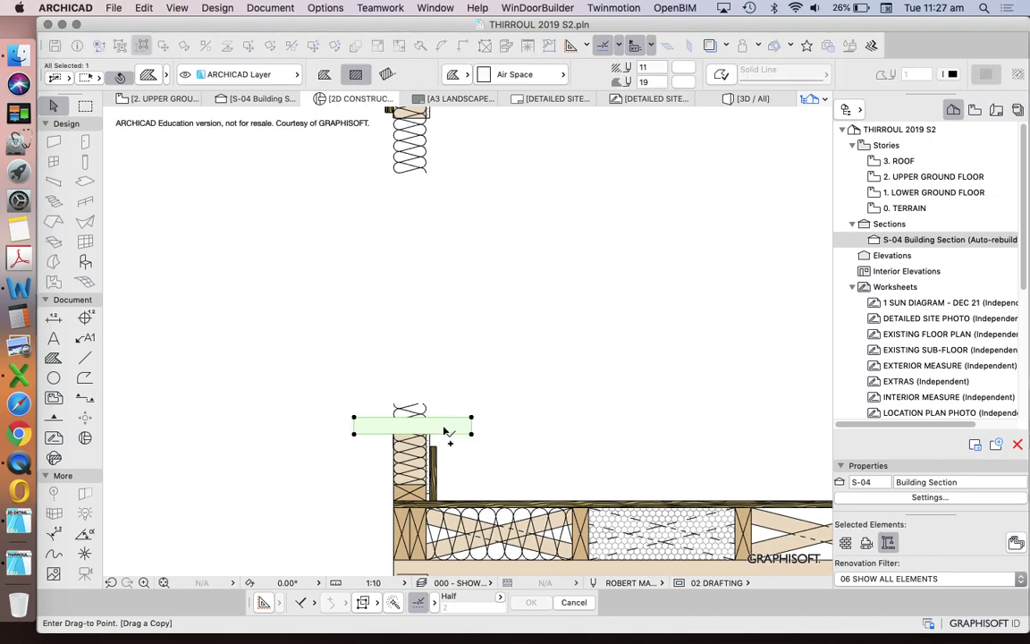
pyautogui.scroll(10, 448, 432)
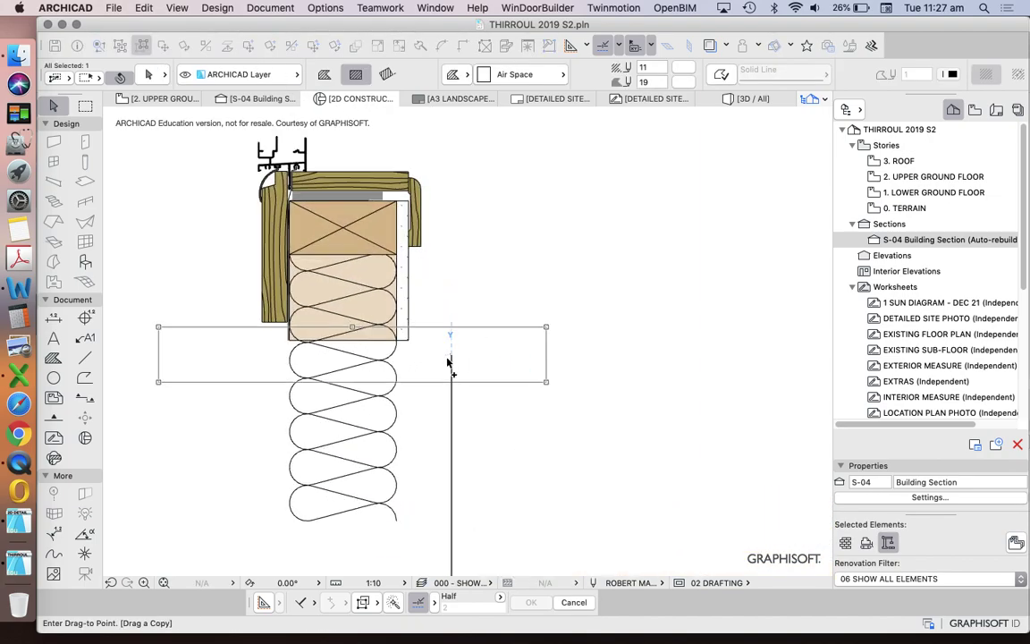
pyautogui.click(455, 351)
pyautogui.scroll(-3, 413, 362)
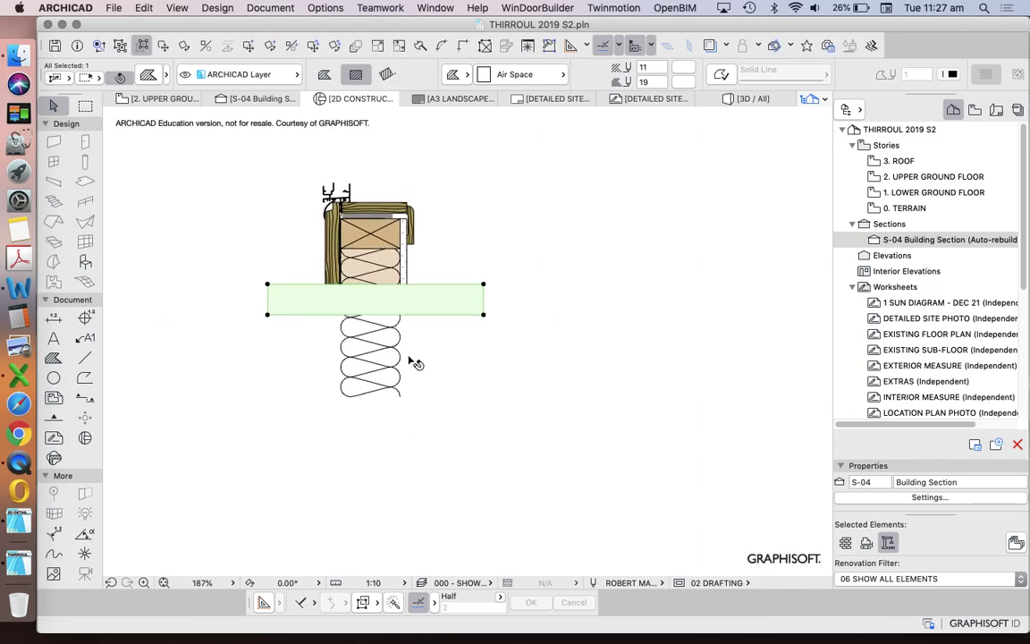
pyautogui.scroll(-1, 412, 362)
pyautogui.press('Delete')
# Stretch the fiber insulation edges to fit the wall-top and floor-junction cavities
pyautogui.click(398, 371)
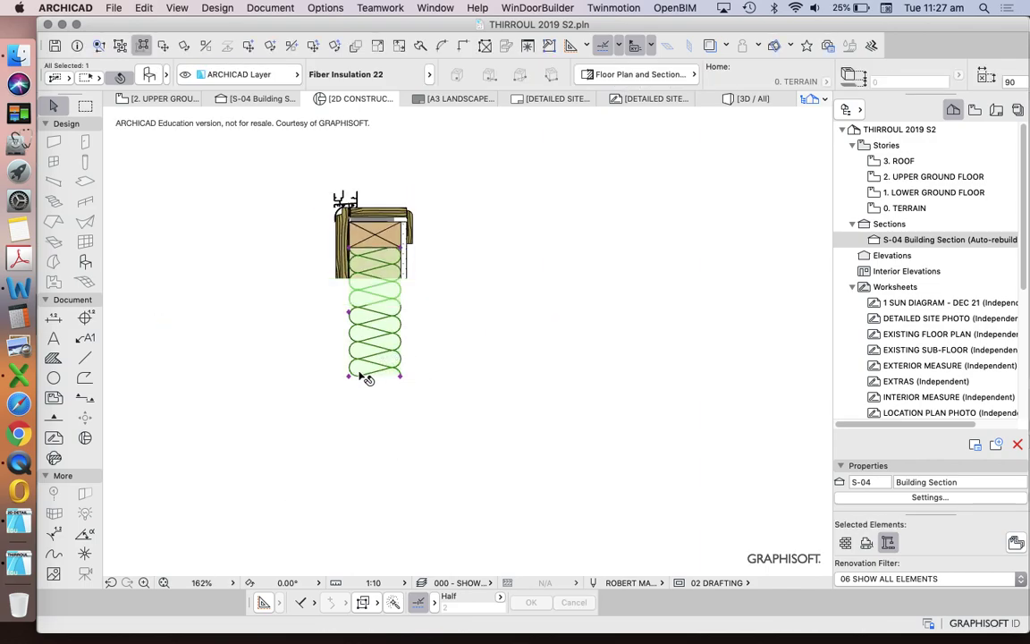
pyautogui.click(400, 344)
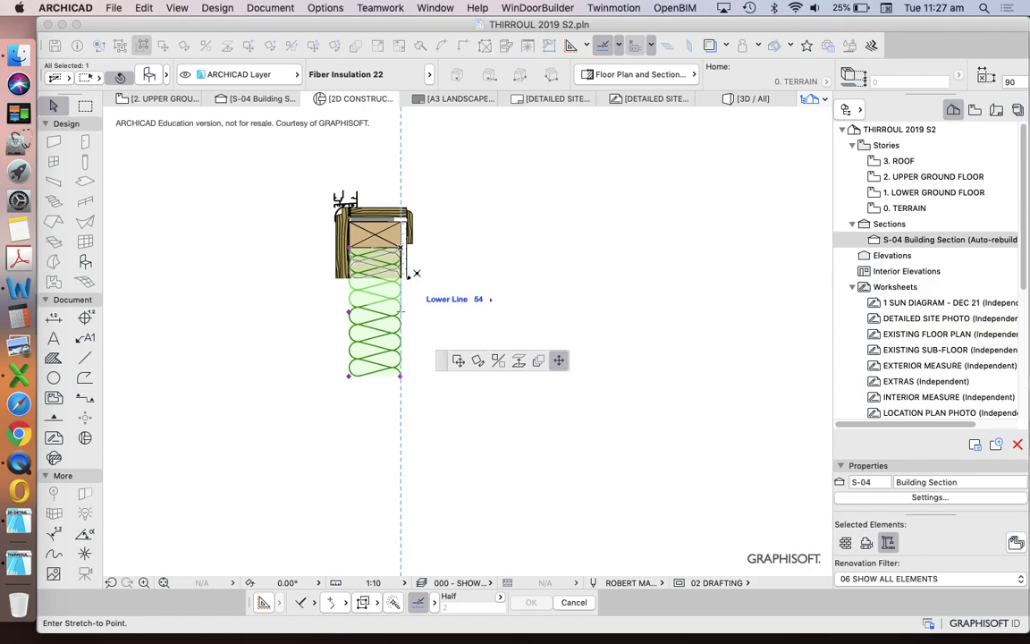
pyautogui.click(403, 278)
pyautogui.scroll(-5, 448, 304)
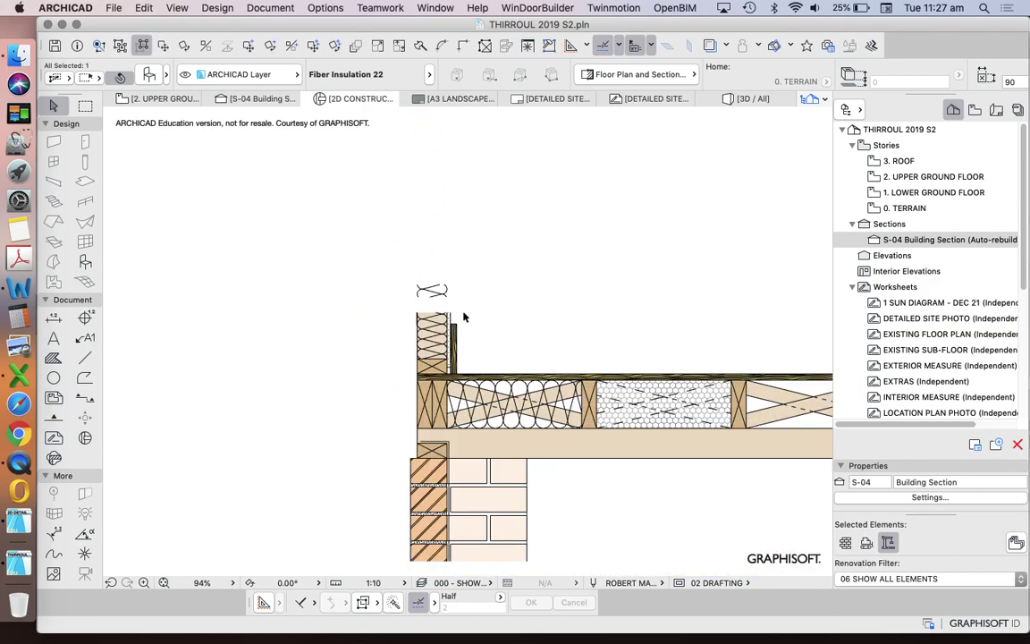
pyautogui.click(439, 285)
pyautogui.click(434, 365)
pyautogui.click(465, 334)
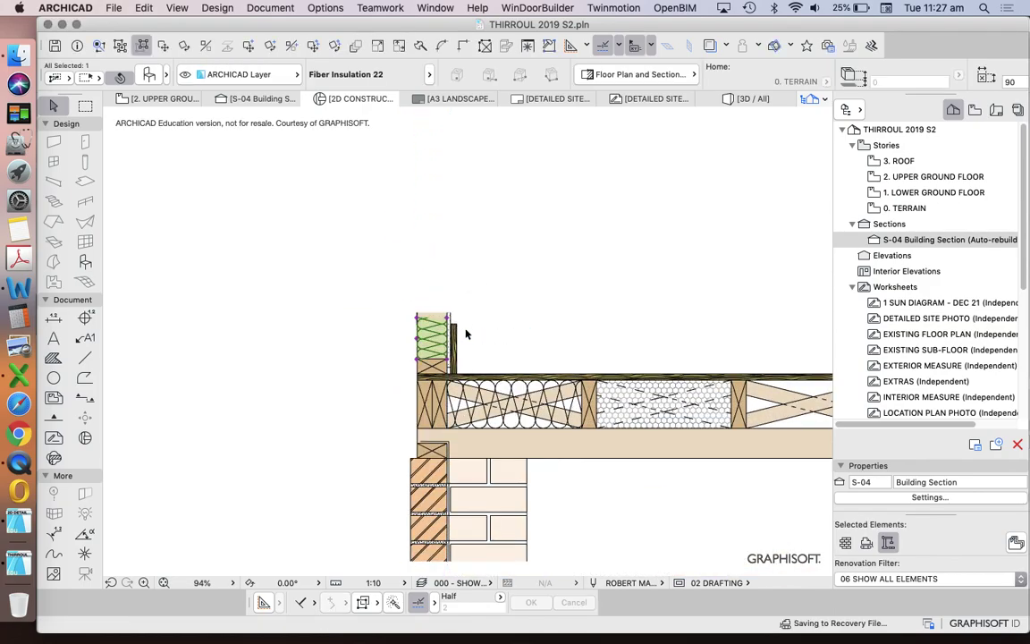
pyautogui.click(465, 327)
# Stretch the wall insulation's top edge up to the wall top
pyautogui.scroll(6, 464, 326)
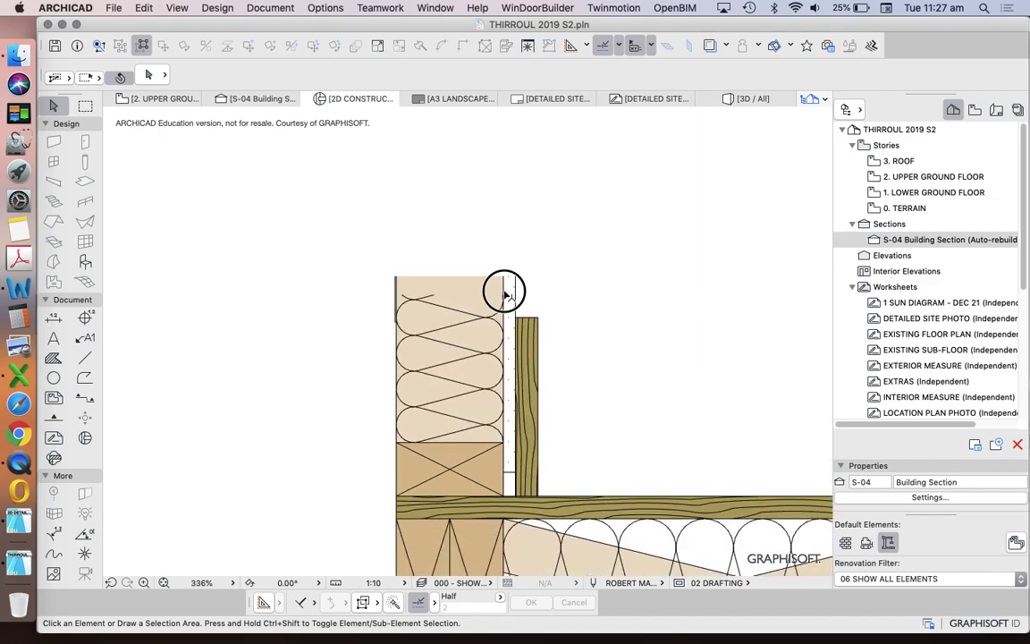
pyautogui.click(503, 291)
pyautogui.click(396, 277)
pyautogui.click(502, 279)
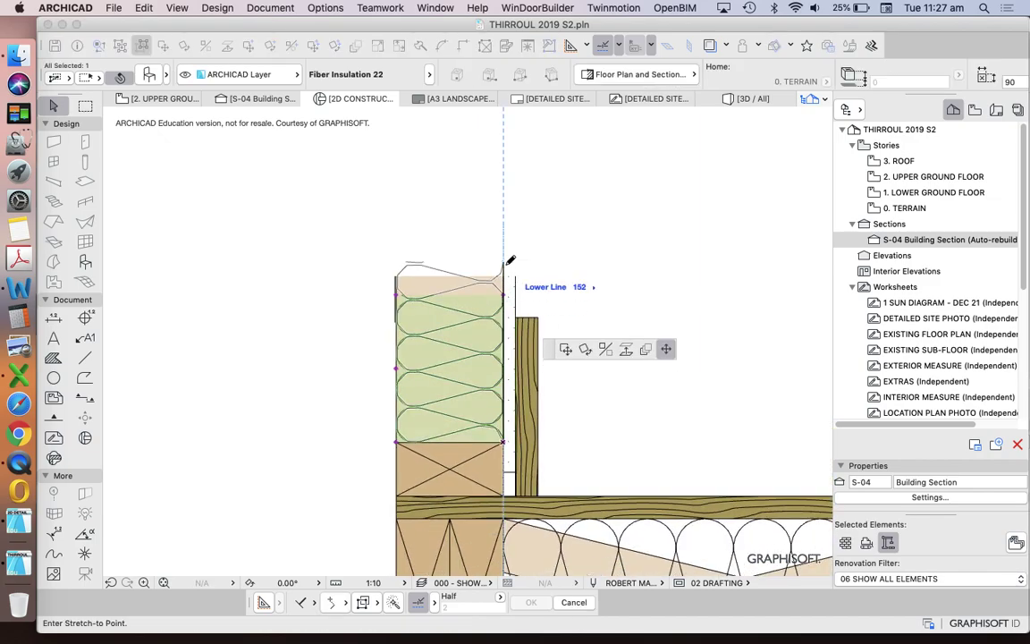
pyautogui.click(510, 261)
pyautogui.click(568, 263)
pyautogui.scroll(-10, 510, 428)
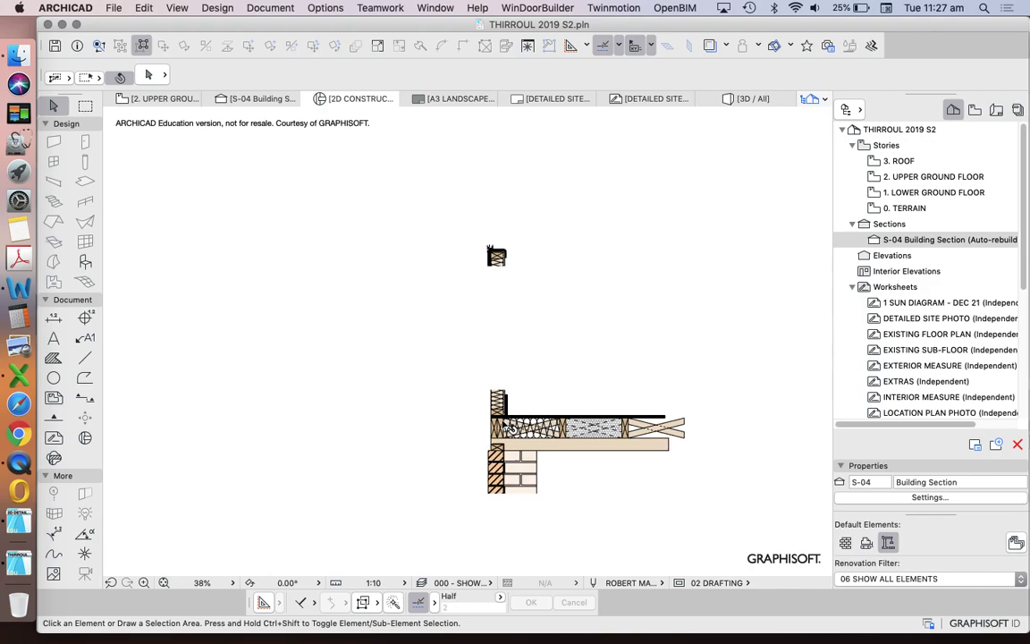
# Zoom out over the junction details and turn on the S-04 section trace behind them
pyautogui.scroll(5, 510, 428)
pyautogui.scroll(-3, 483, 300)
pyautogui.scroll(-3, 480, 385)
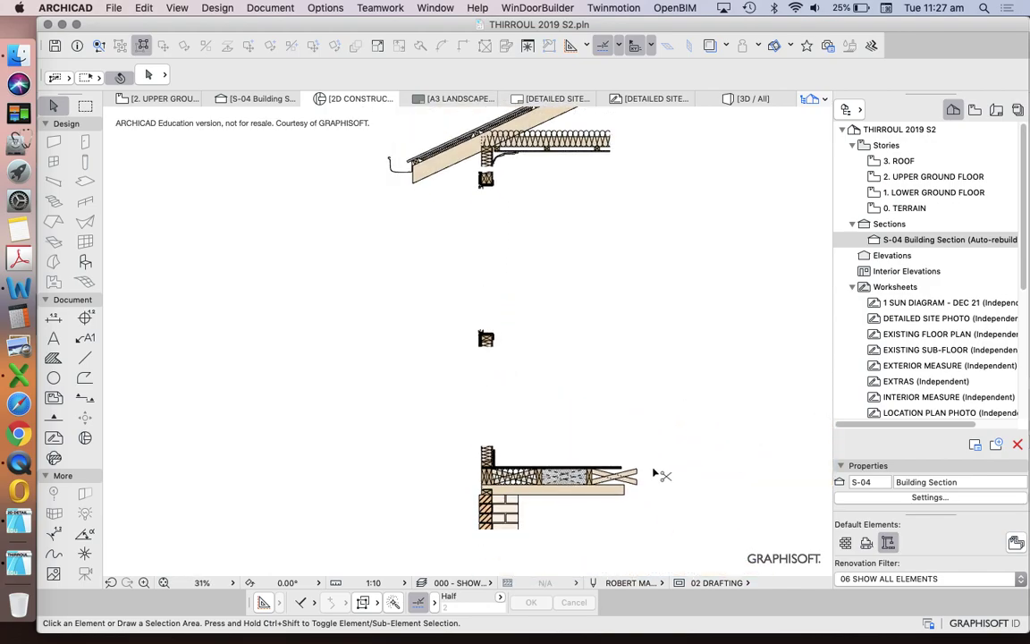
pyautogui.scroll(-2, 333, 319)
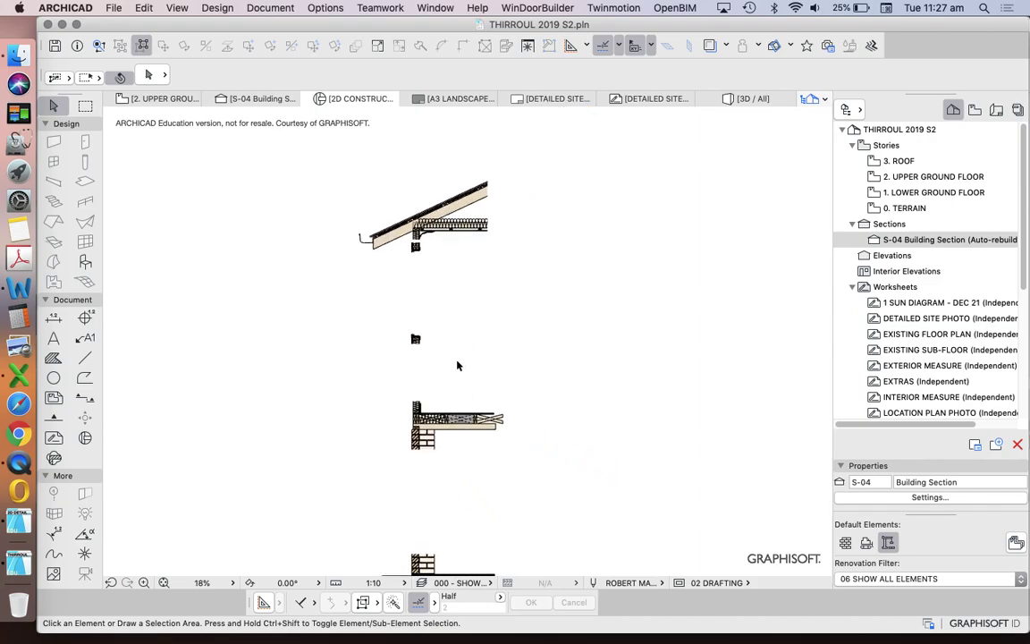
pyautogui.scroll(-1, 453, 259)
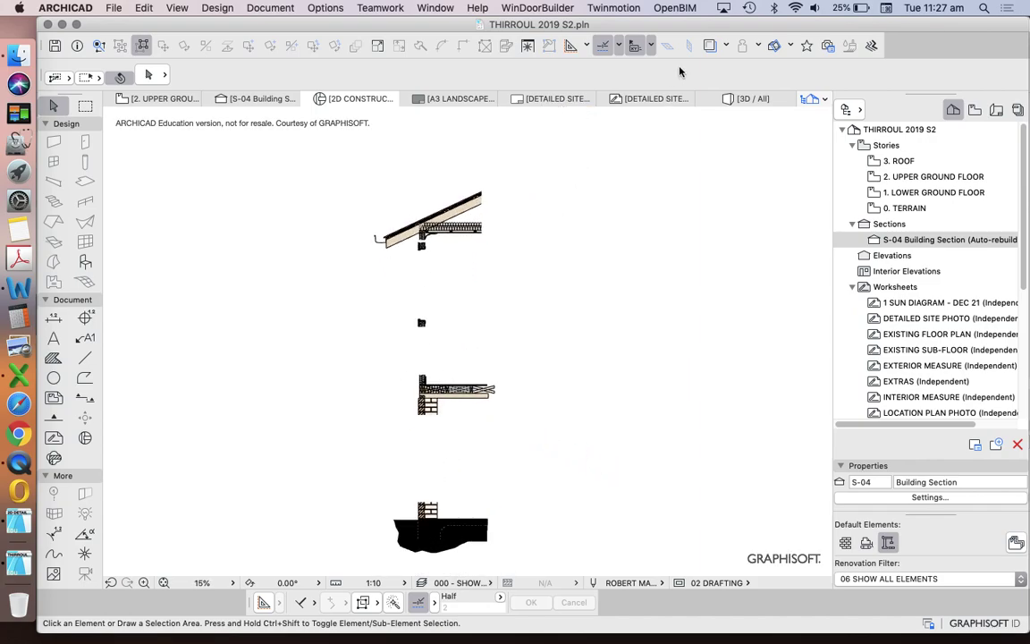
pyautogui.click(710, 45)
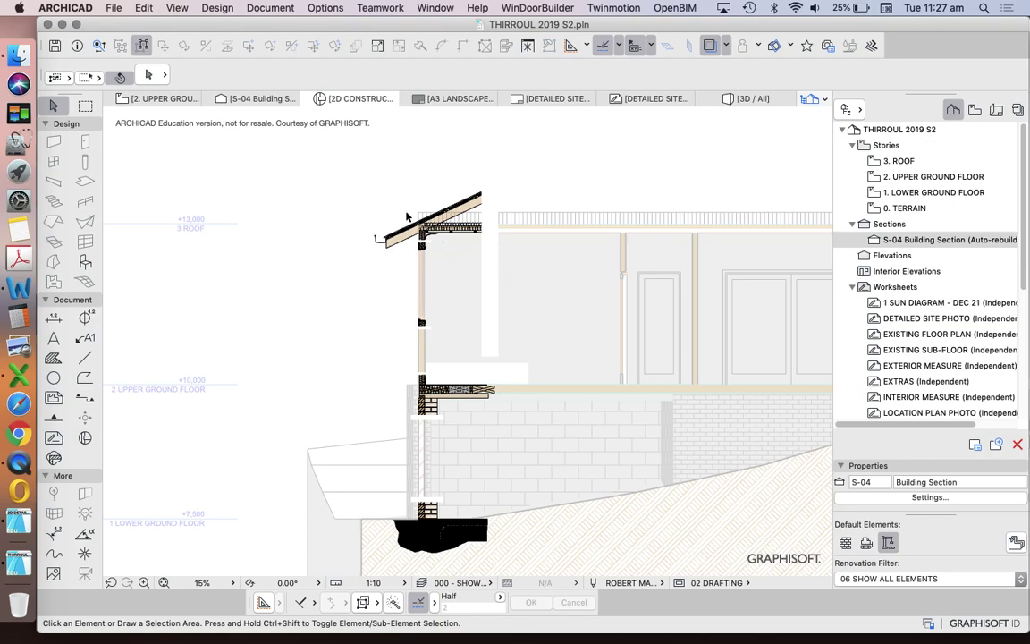
# Hide the S-04 section trace again and zoom to inspect the detail fragments
pyautogui.scroll(2, 369, 242)
pyautogui.scroll(-2, 378, 260)
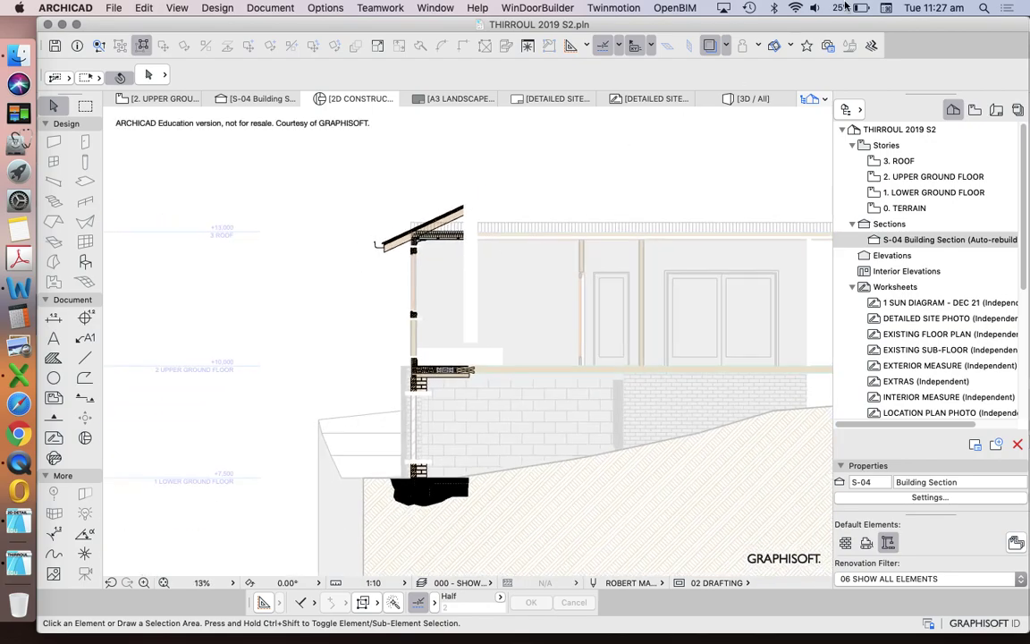
pyautogui.click(709, 48)
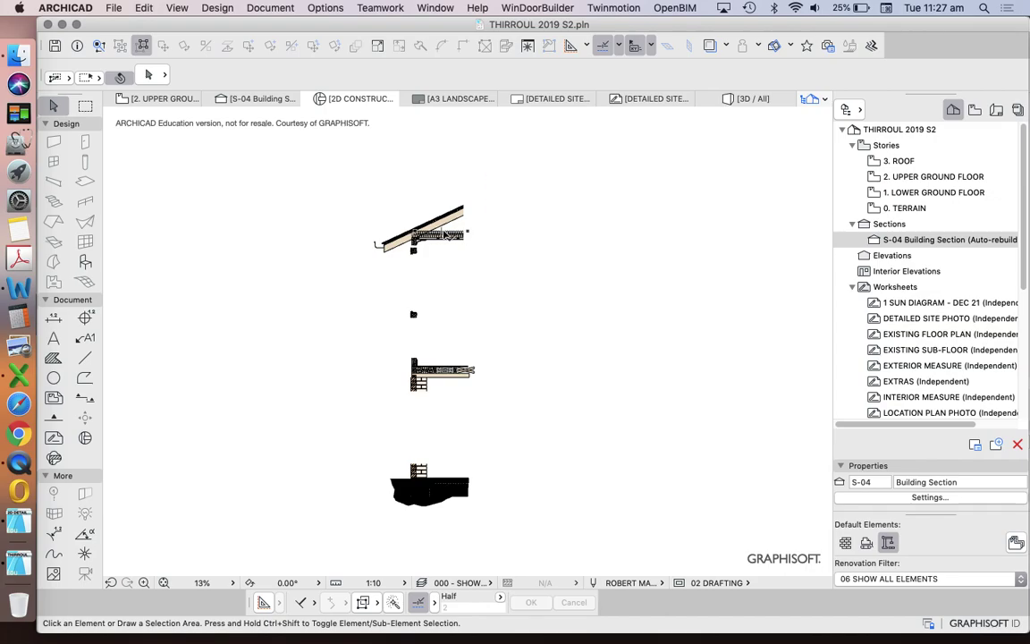
pyautogui.scroll(5, 414, 232)
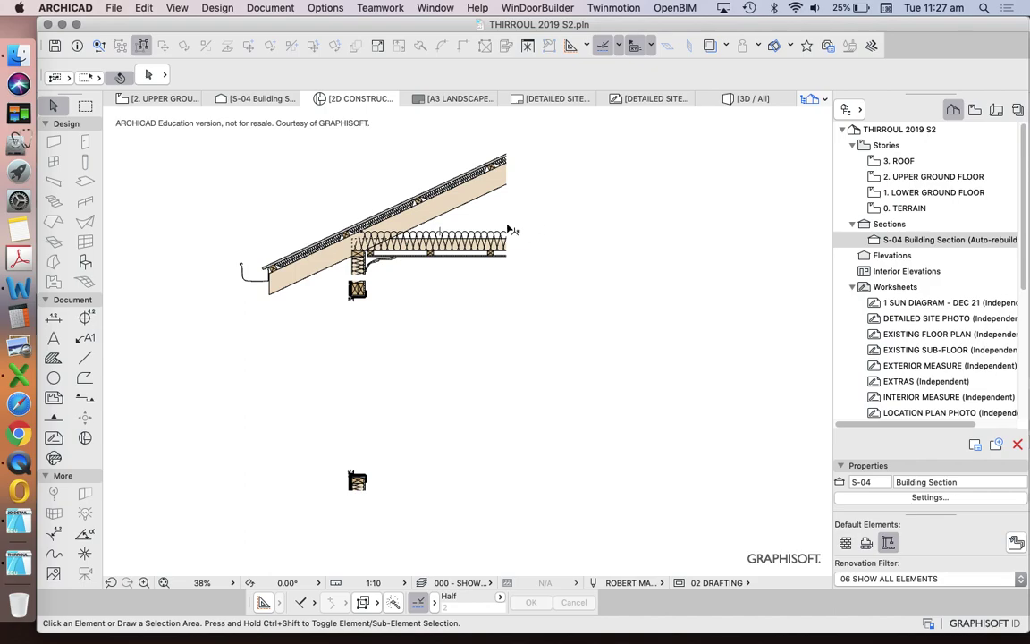
pyautogui.scroll(-8, 358, 246)
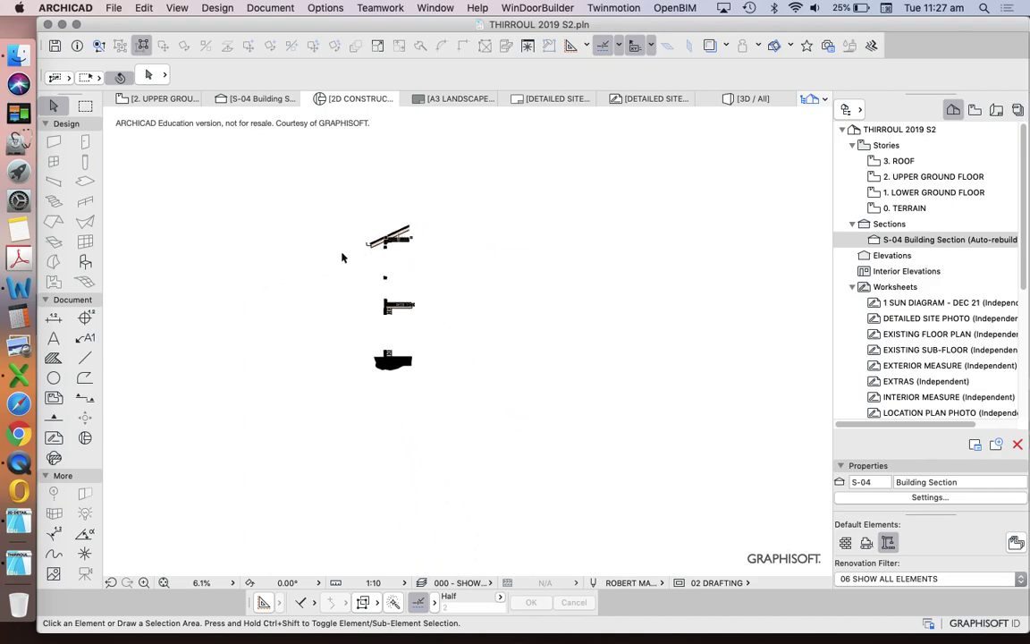
pyautogui.scroll(3, 342, 258)
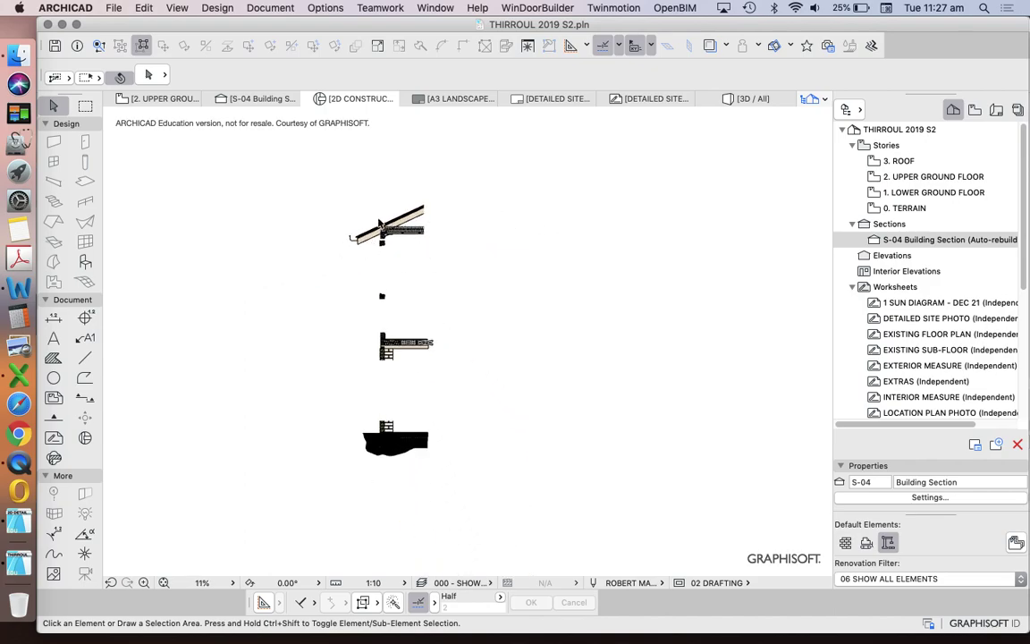
pyautogui.scroll(3, 420, 250)
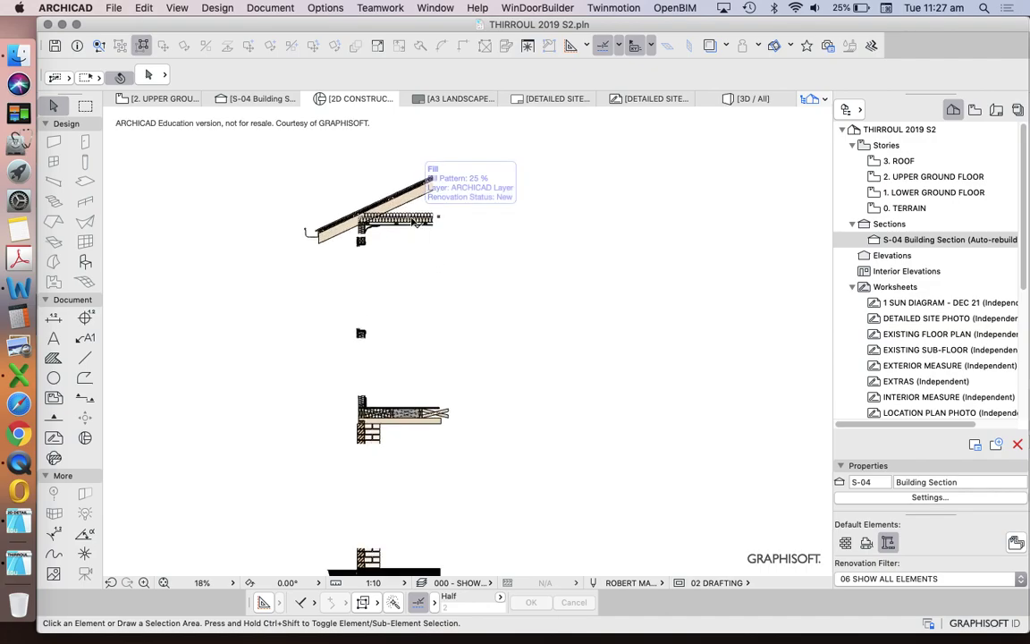
pyautogui.scroll(-5, 469, 250)
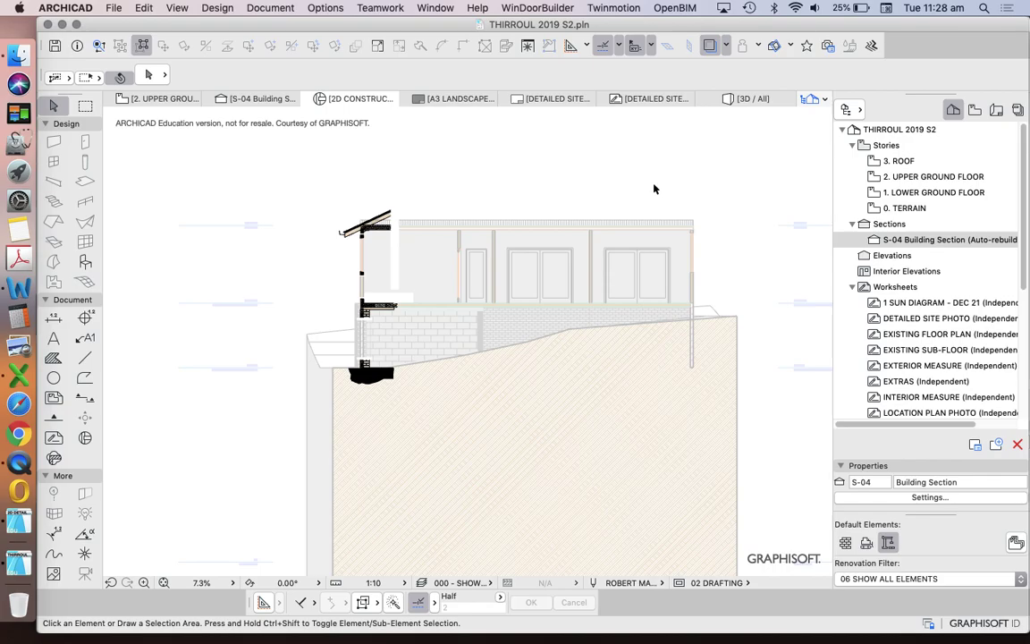
pyautogui.scroll(2, 429, 221)
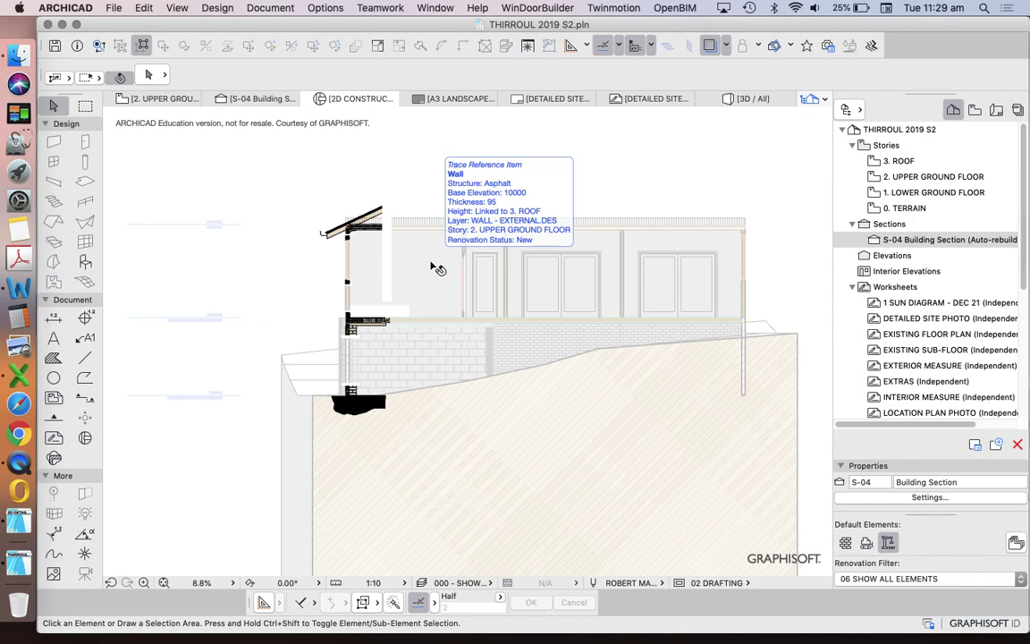
# Drag the S-04 trace vertically so the eave, stud and floor-junction fragments align along its left wall
pyautogui.click(727, 45)
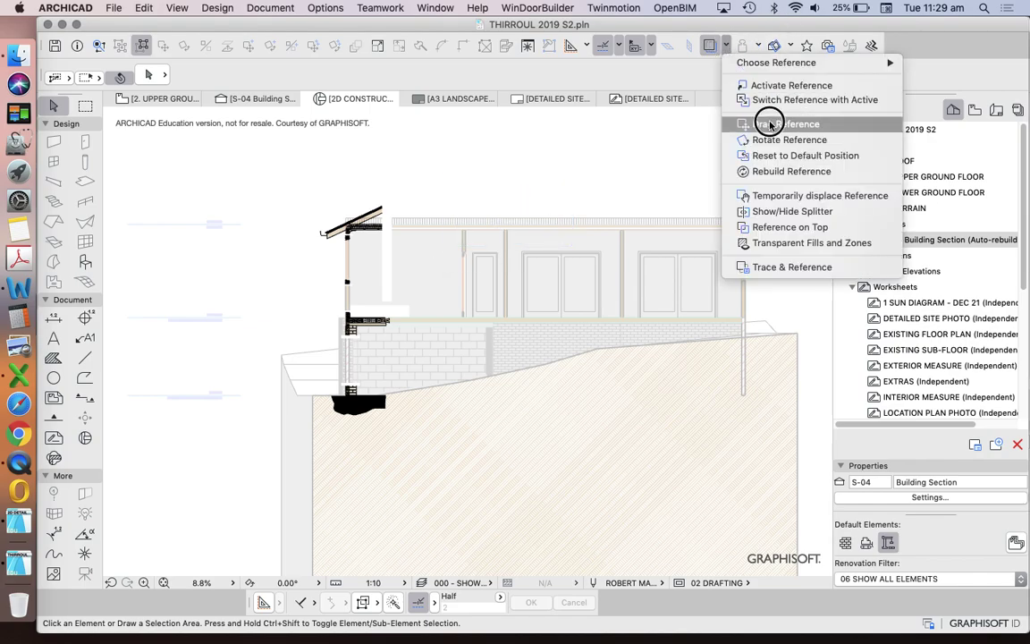
pyautogui.click(769, 124)
pyautogui.click(428, 227)
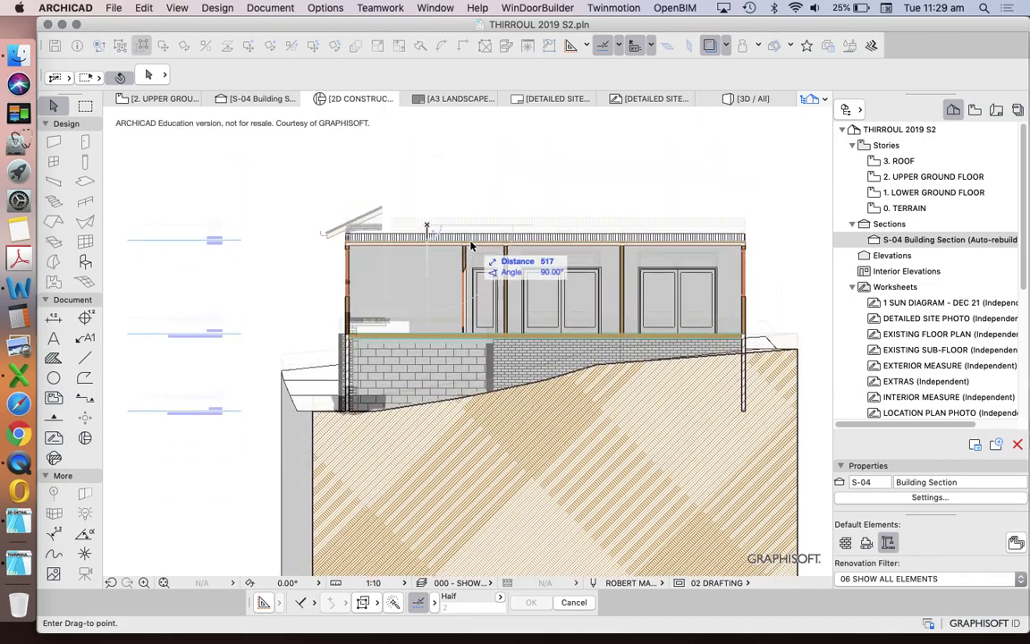
pyautogui.click(517, 260)
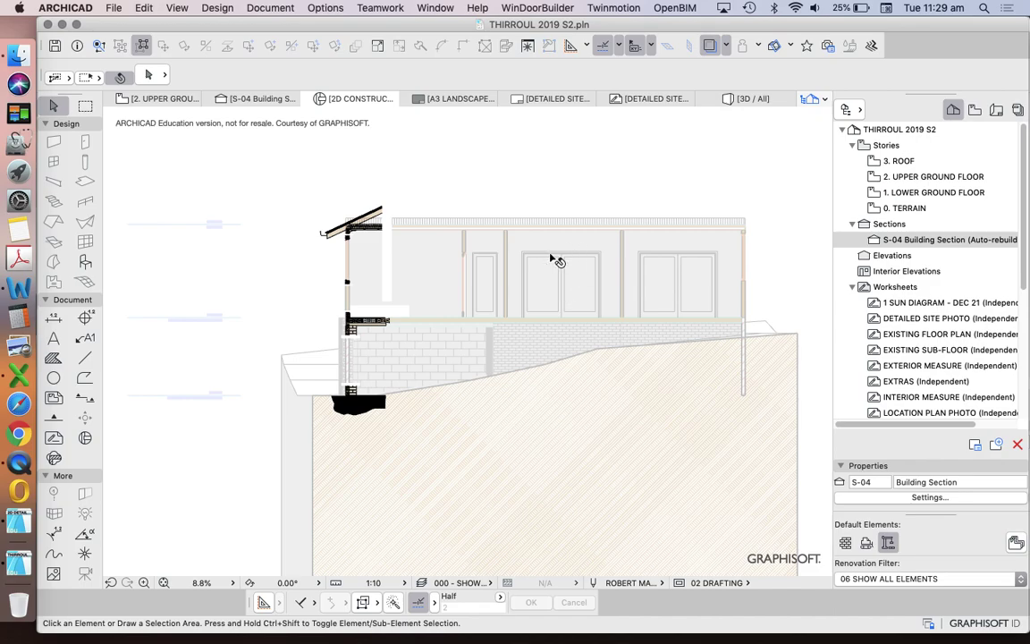
pyautogui.hscroll(3, 626, 260)
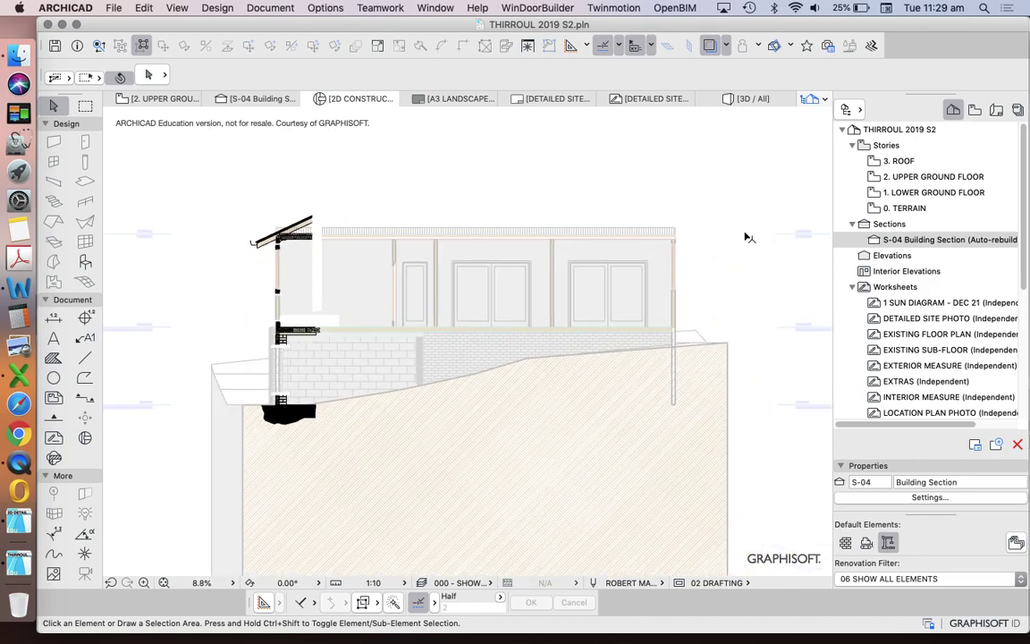